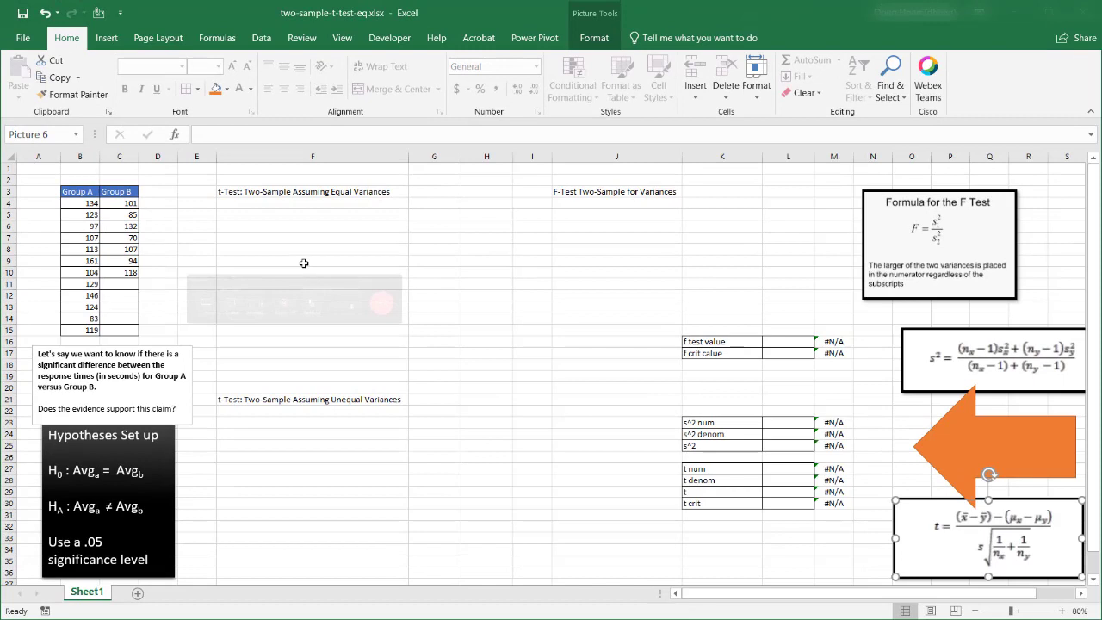
Open the Data Analysis tools and start a t-Test: Two-Sample Assuming Equal Variances
{"action": "left_click", "coordinate": [261, 38]}
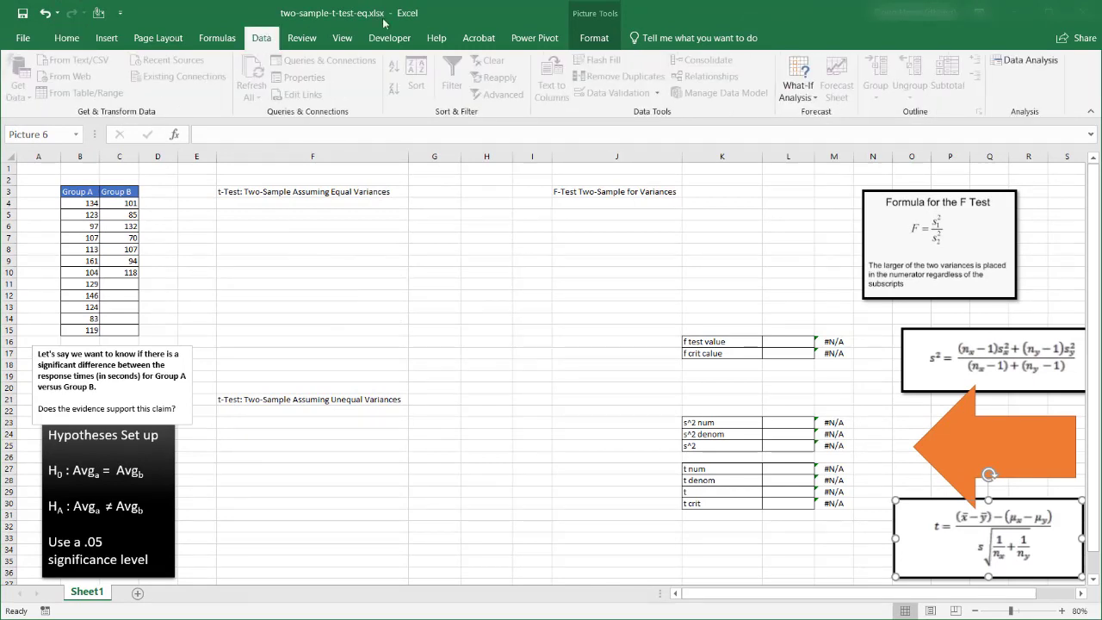
{"action": "left_click", "coordinate": [1018, 68]}
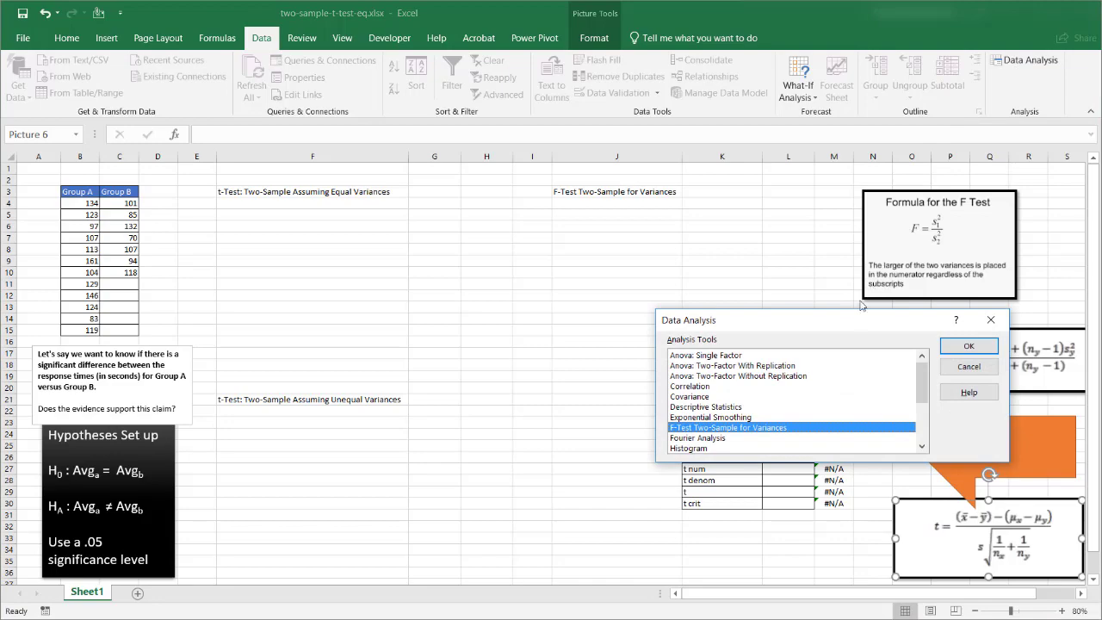
{"action": "left_click_drag", "start_coordinate": [835, 323], "coordinate": [741, 208]}
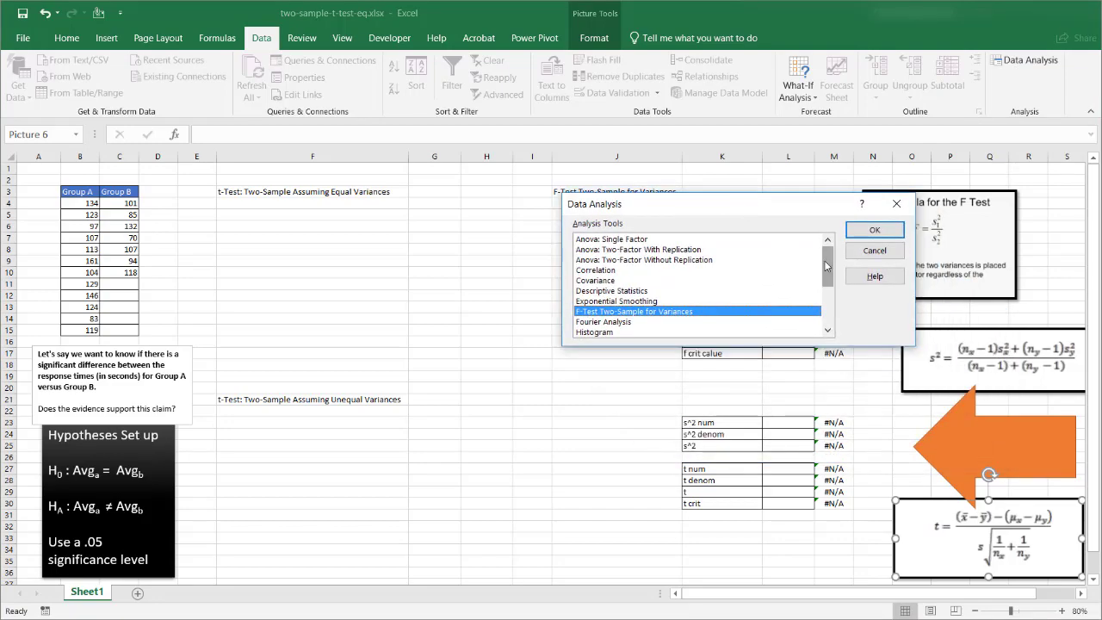
{"action": "left_click_drag", "start_coordinate": [825, 267], "coordinate": [828, 319]}
{"action": "left_click", "coordinate": [650, 300]}
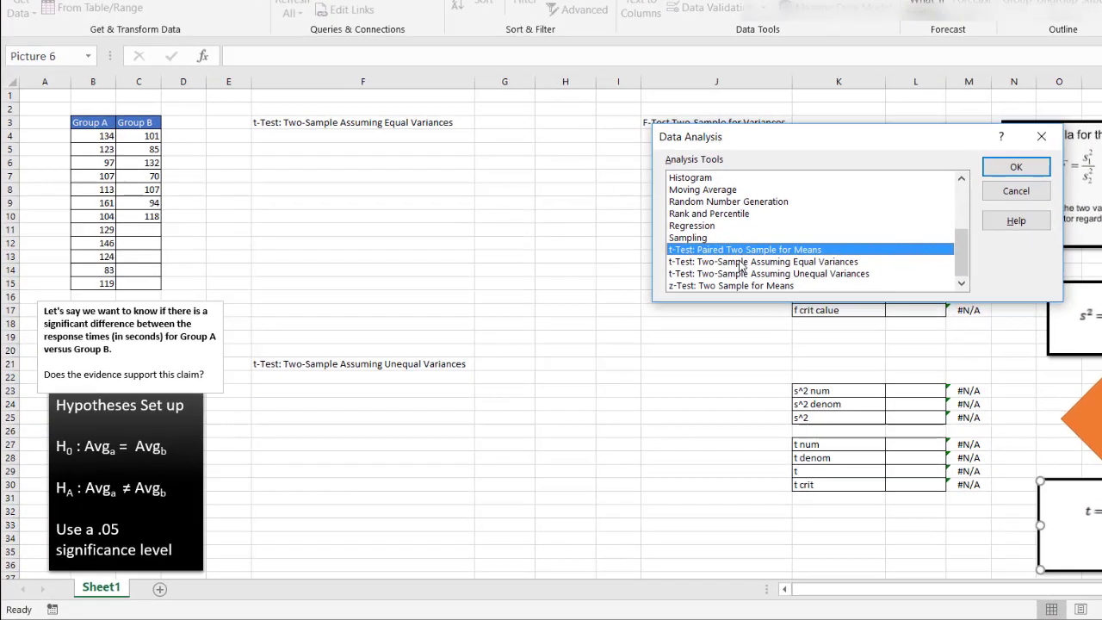
{"action": "left_click", "coordinate": [740, 263]}
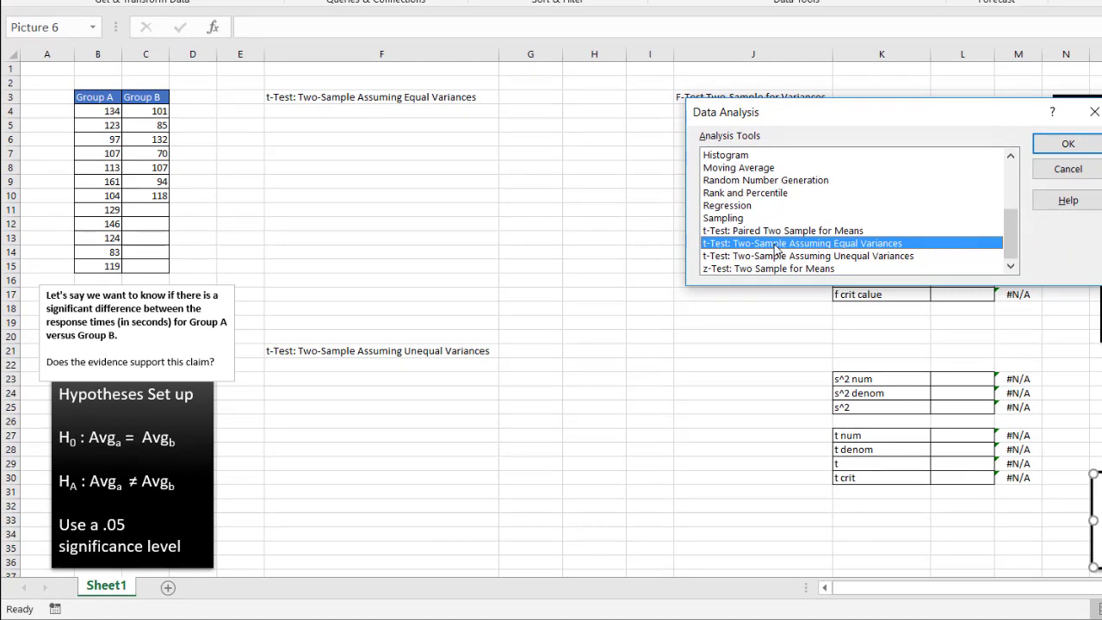
{"action": "left_click", "coordinate": [768, 258]}
{"action": "left_click", "coordinate": [777, 247]}
{"action": "left_click", "coordinate": [777, 256]}
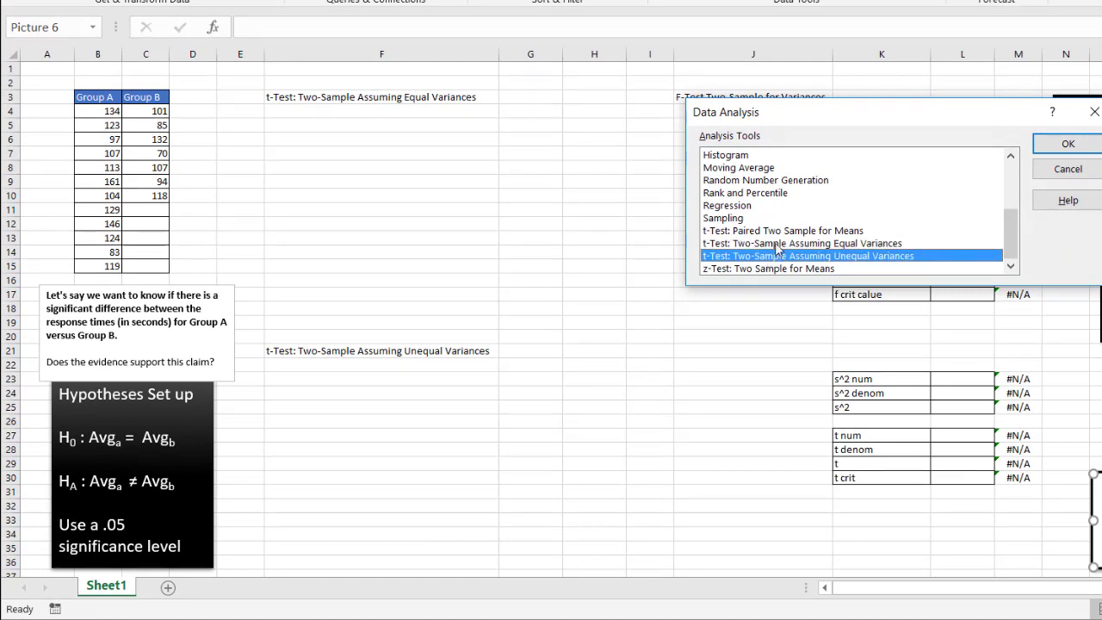
{"action": "left_click", "coordinate": [777, 245]}
{"action": "left_click_drag", "start_coordinate": [840, 120], "coordinate": [723, 68]}
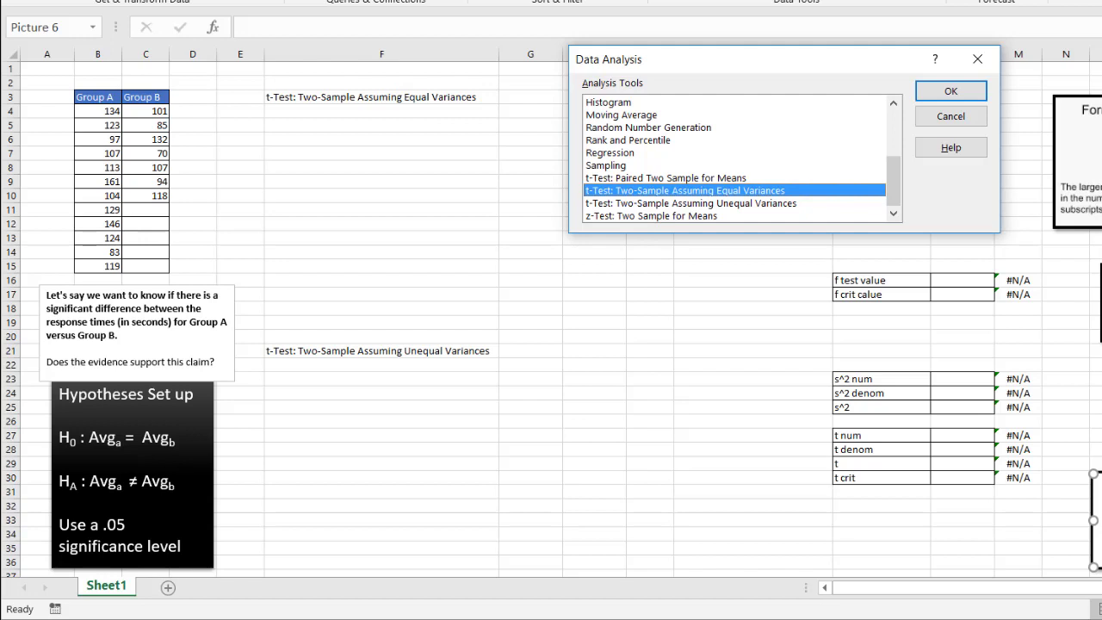
{"action": "left_click", "coordinate": [764, 205]}
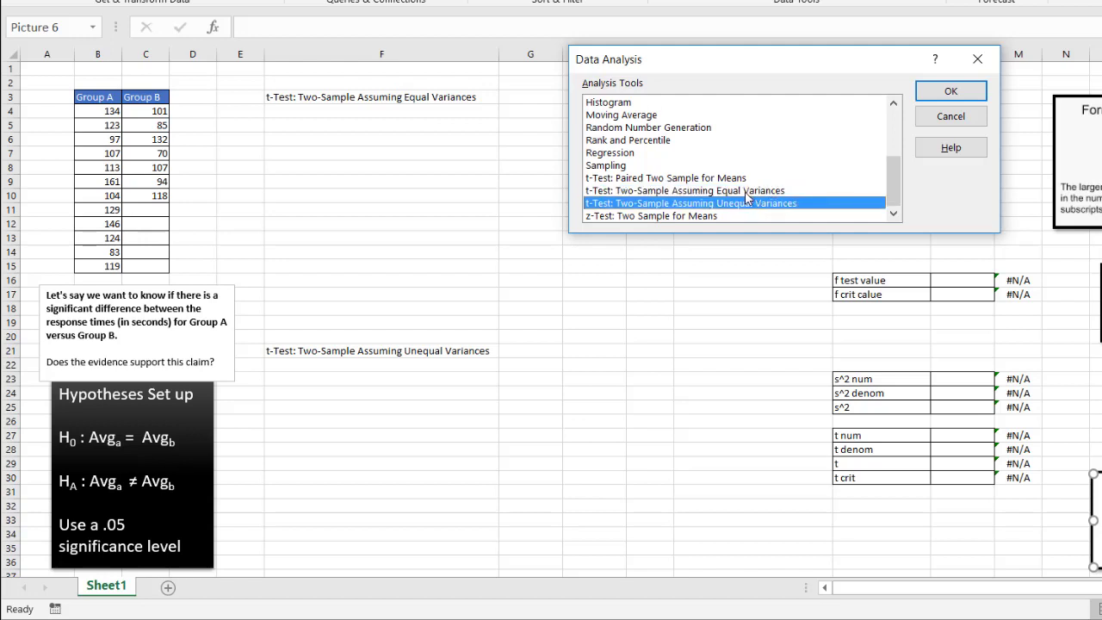
{"action": "left_click", "coordinate": [745, 193]}
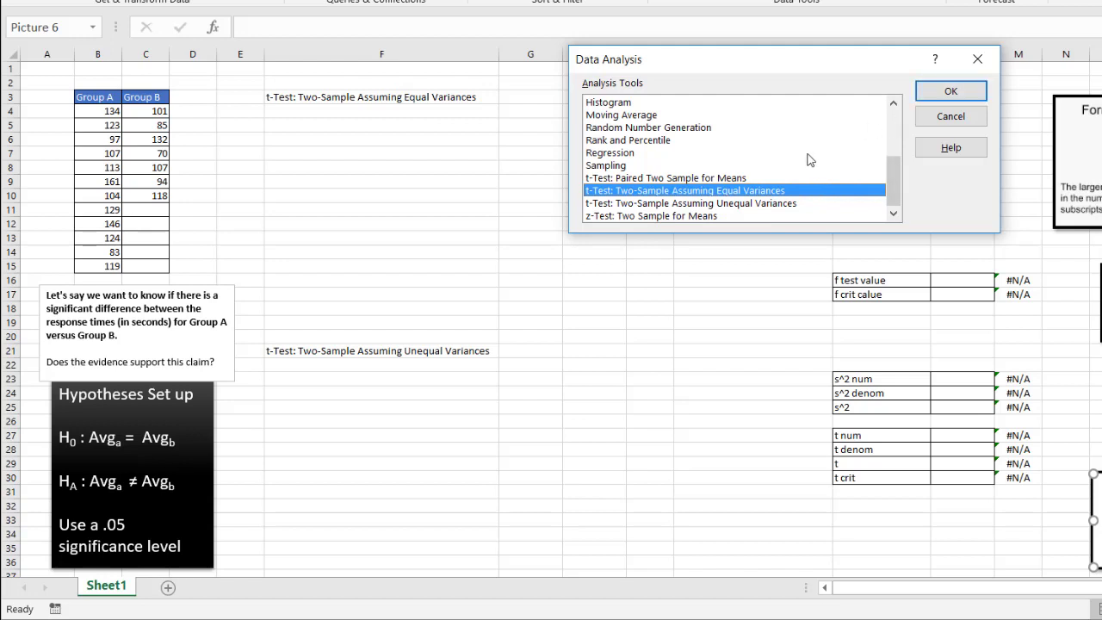
{"action": "left_click", "coordinate": [951, 92]}
Set the equal-variances test's Variable 1 range to the Group A cells B3:B15 and Variable 2 range to the Group B cells C3:C10
{"action": "double_click", "coordinate": [812, 66]}
{"action": "key", "text": "BackSpace"}
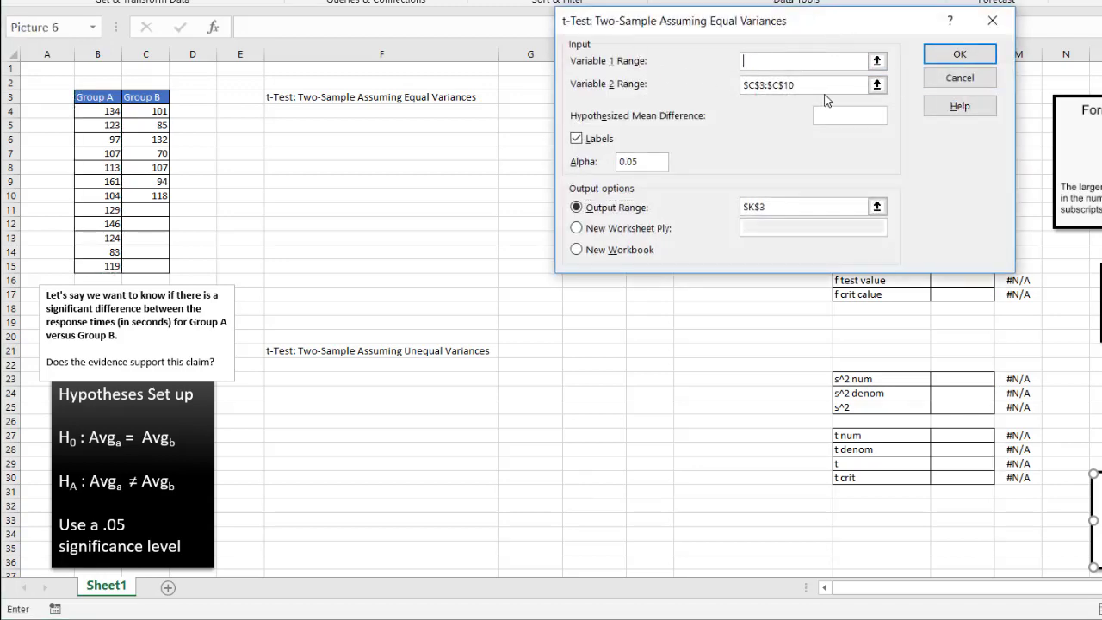
{"action": "left_click_drag", "start_coordinate": [796, 85], "coordinate": [624, 81]}
{"action": "key", "text": "BackSpace"}
{"action": "left_click", "coordinate": [746, 57]}
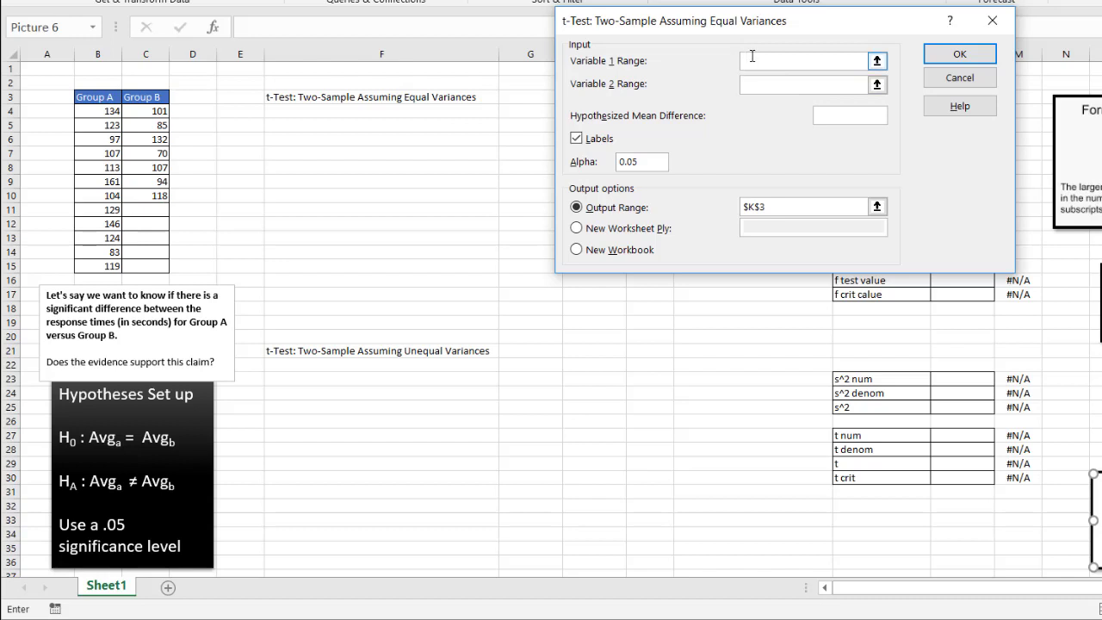
{"action": "left_click_drag", "start_coordinate": [96, 95], "coordinate": [101, 267]}
{"action": "left_click", "coordinate": [749, 85]}
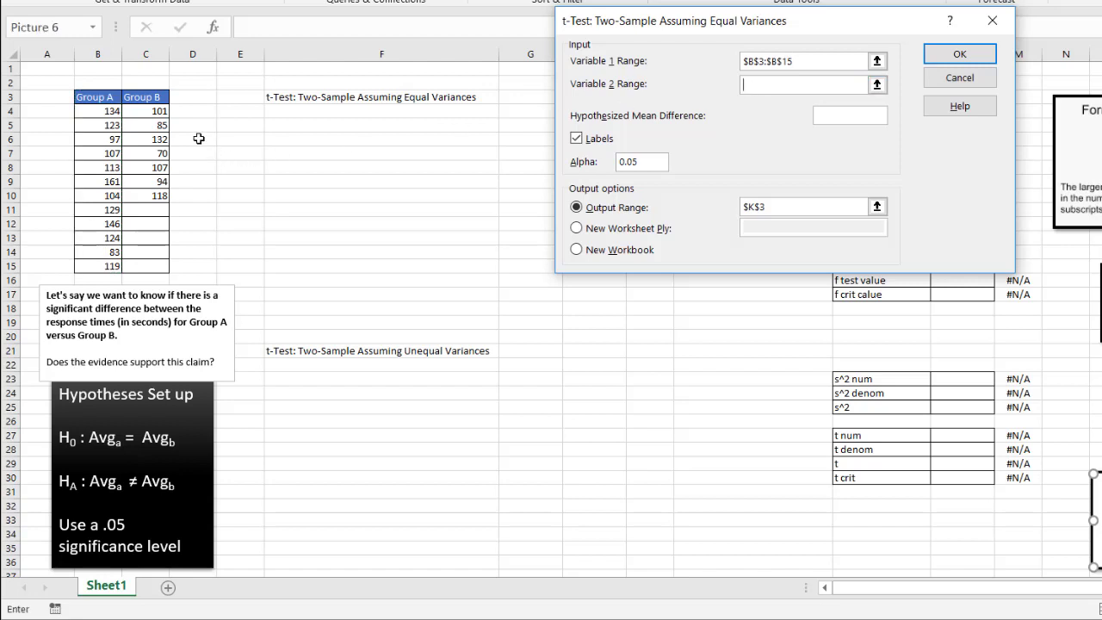
{"action": "left_click_drag", "start_coordinate": [153, 97], "coordinate": [152, 196]}
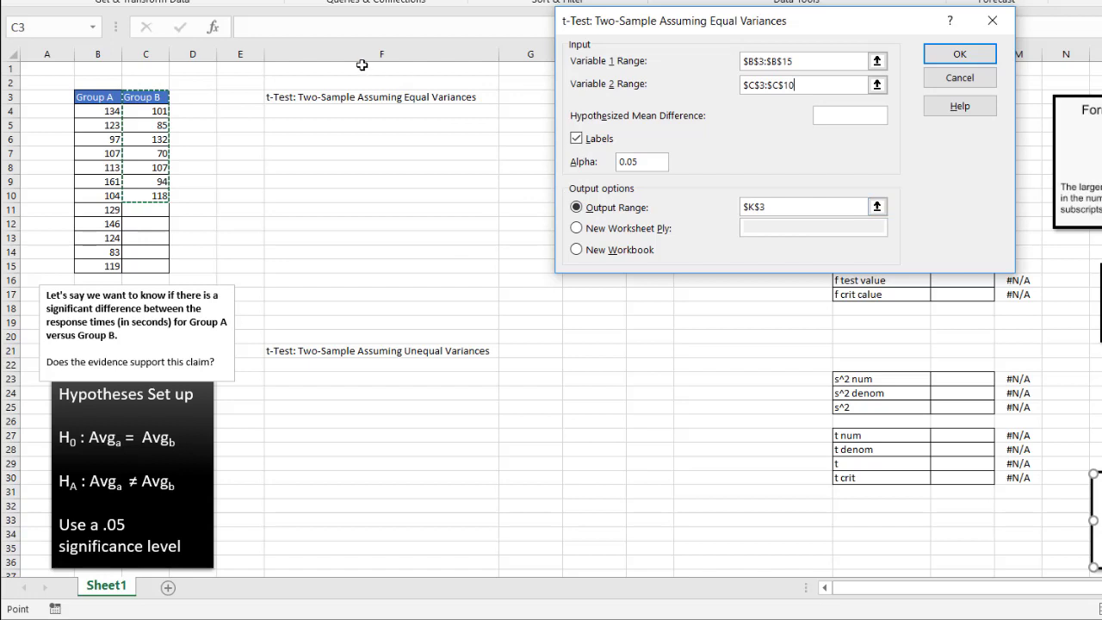
Set the output range to cell F3 and run the equal-variances t-test, overwriting the existing data
{"action": "left_click", "coordinate": [778, 207]}
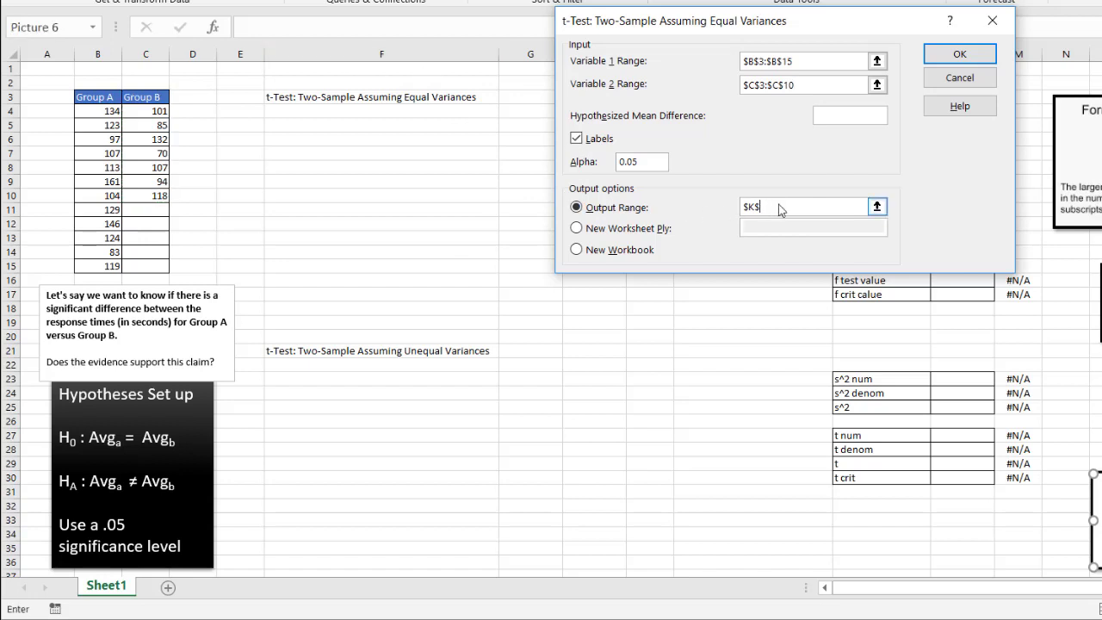
{"action": "key", "text": "BackSpace"}
{"action": "left_click", "coordinate": [355, 99]}
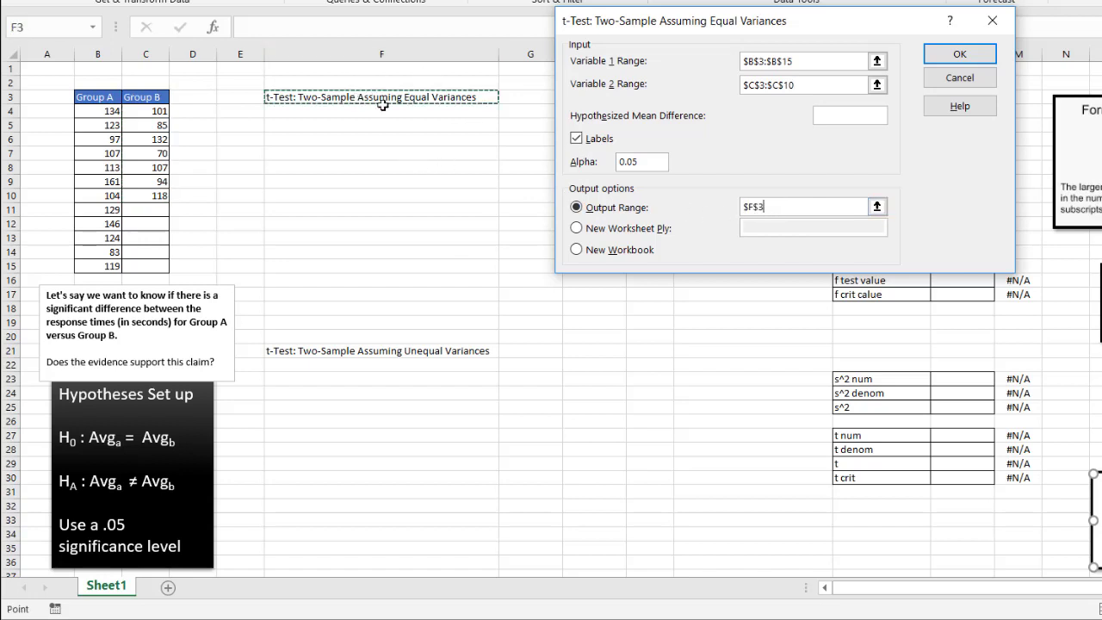
{"action": "left_click", "coordinate": [976, 59]}
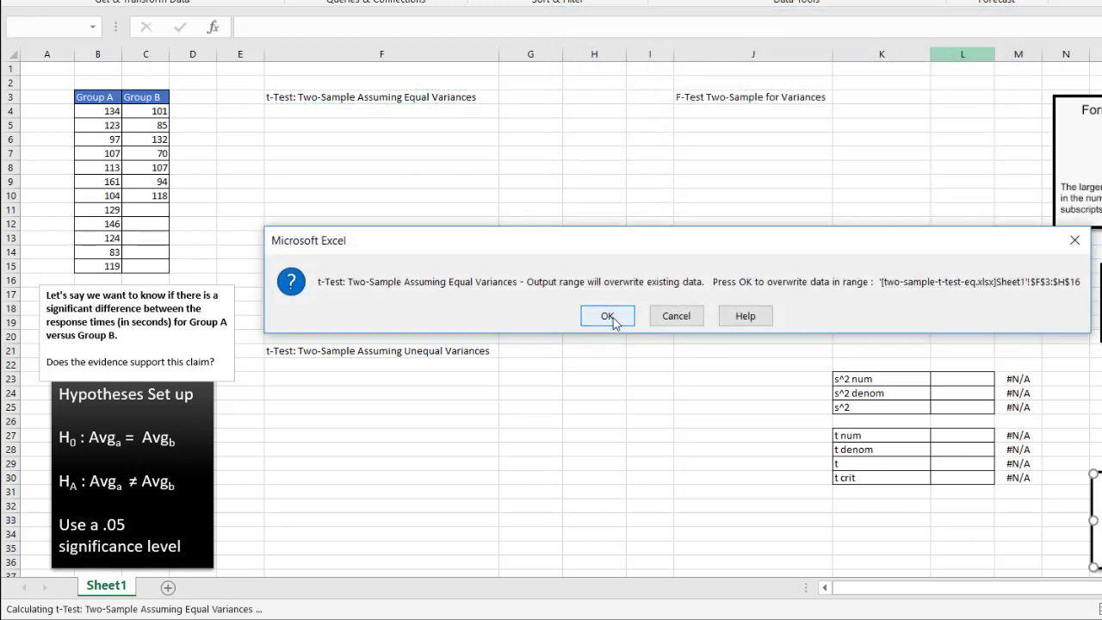
{"action": "left_click", "coordinate": [612, 315]}
{"action": "left_click", "coordinate": [446, 185]}
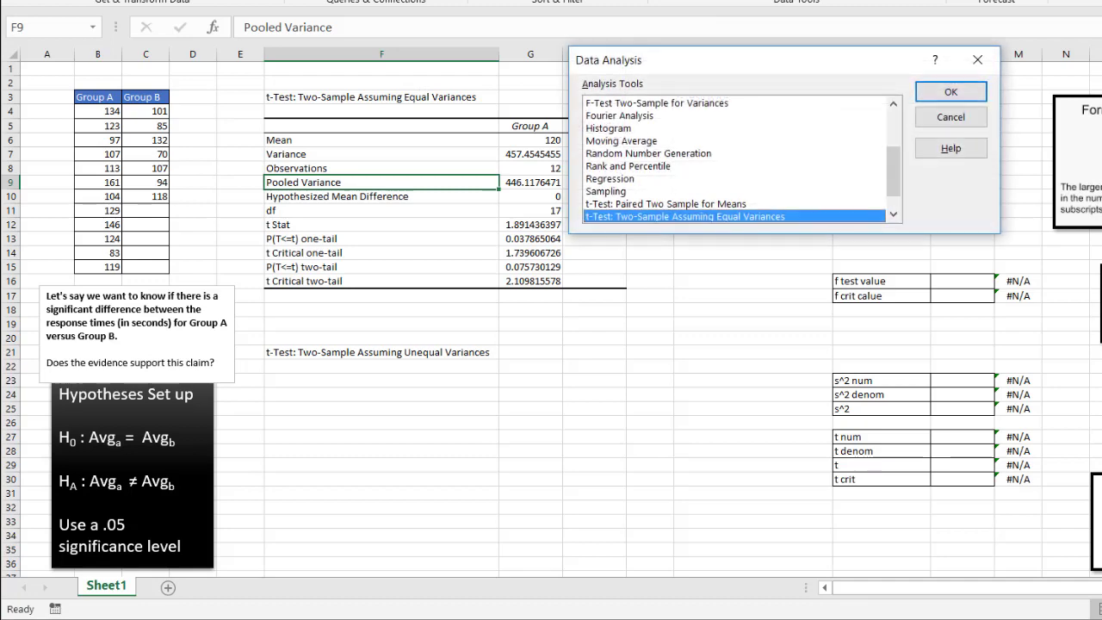
Start a t-Test: Two-Sample Assuming Unequal Variances from the Data Analysis tools and check its Group A and Group B input ranges
{"action": "left_click", "coordinate": [893, 213]}
{"action": "left_click", "coordinate": [894, 213]}
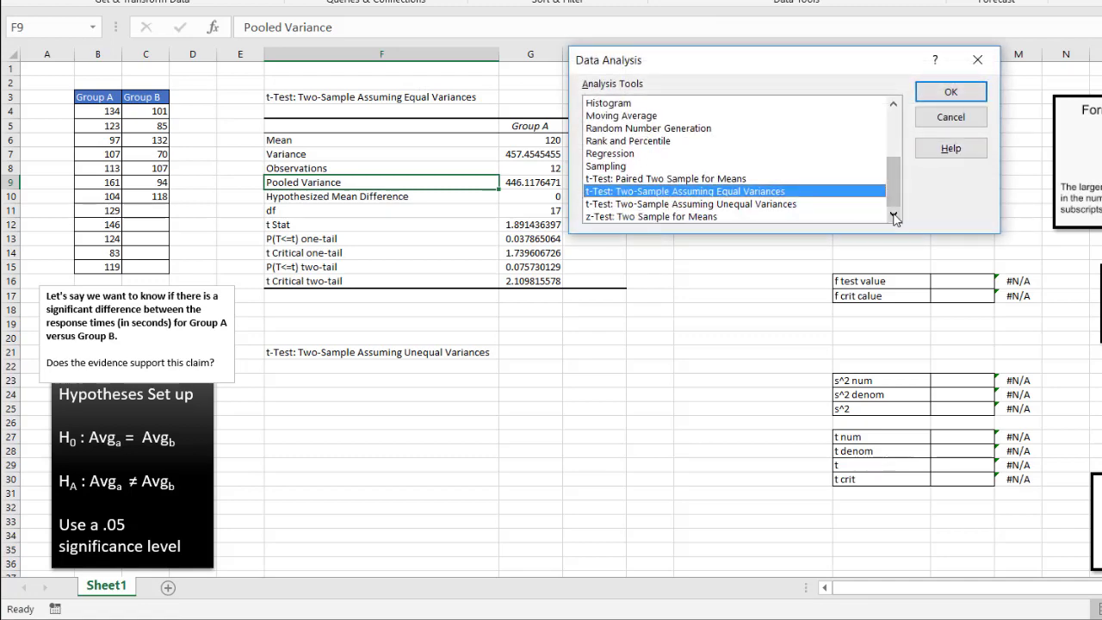
{"action": "left_click", "coordinate": [781, 206]}
{"action": "left_click", "coordinate": [952, 93]}
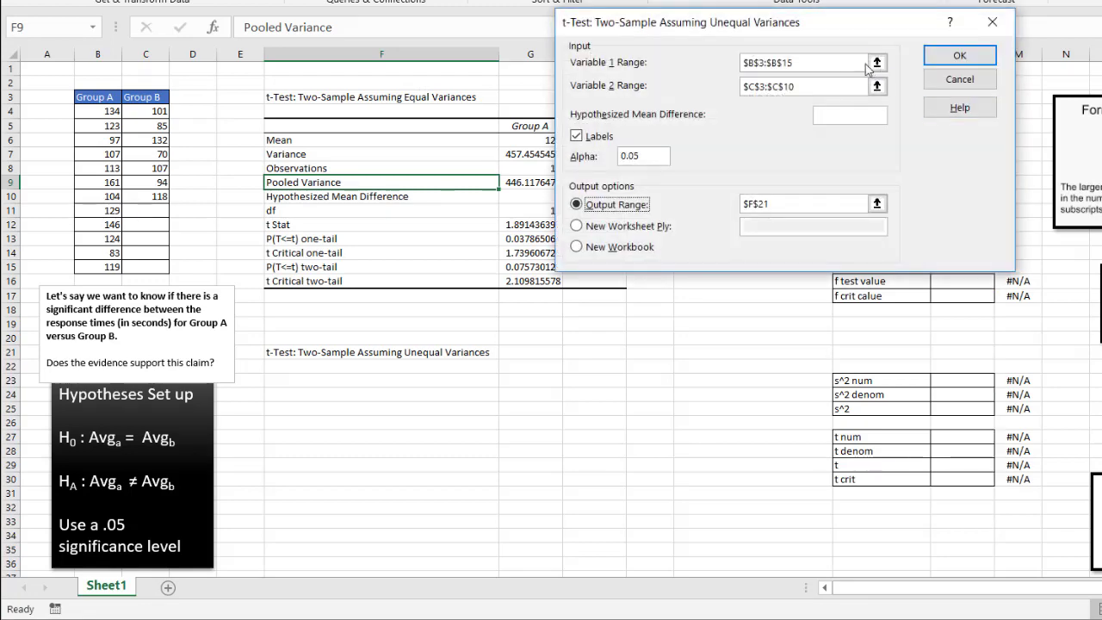
{"action": "left_click", "coordinate": [832, 63]}
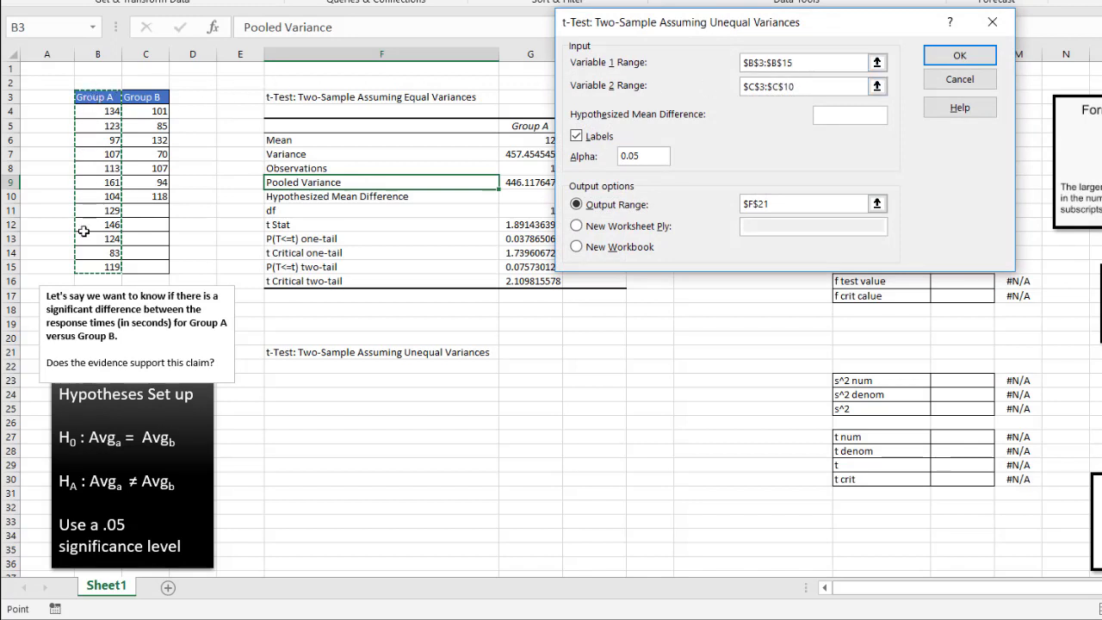
{"action": "left_click", "coordinate": [803, 89]}
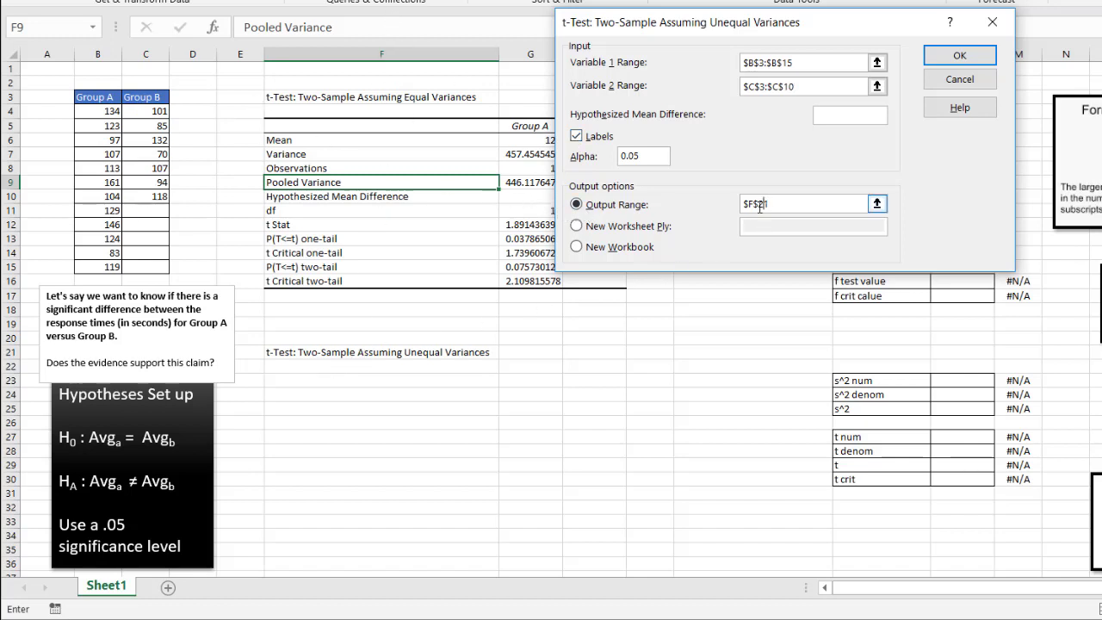
Set the output range to cell F21 and run the unequal-variances t-test, overwriting the existing data
{"action": "left_click", "coordinate": [367, 355]}
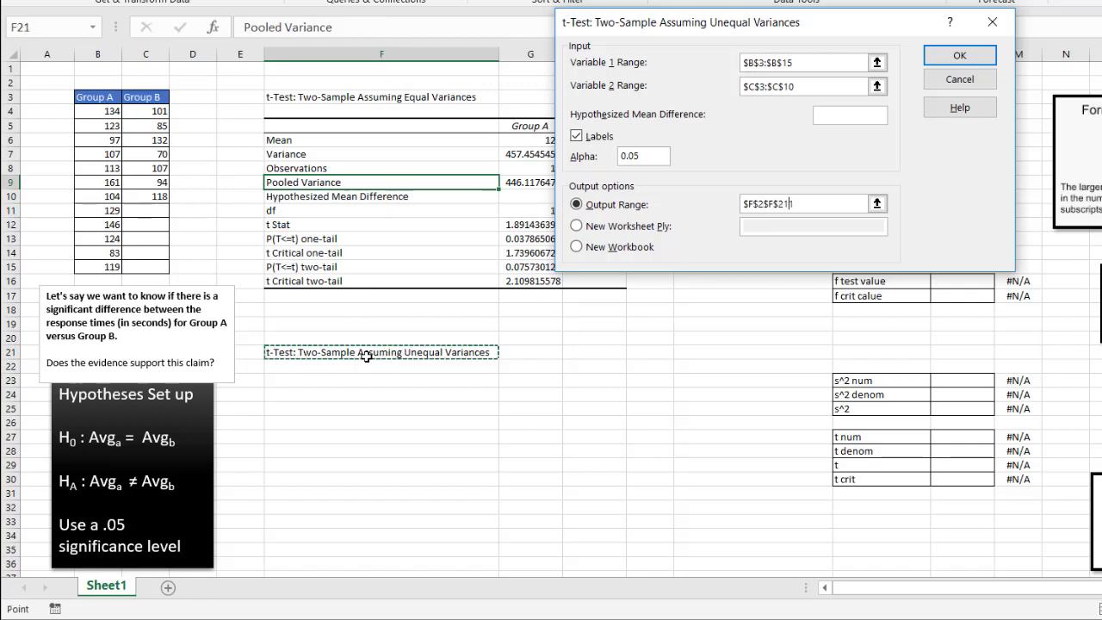
{"action": "left_click", "coordinate": [657, 204]}
{"action": "key", "text": "BackSpace"}
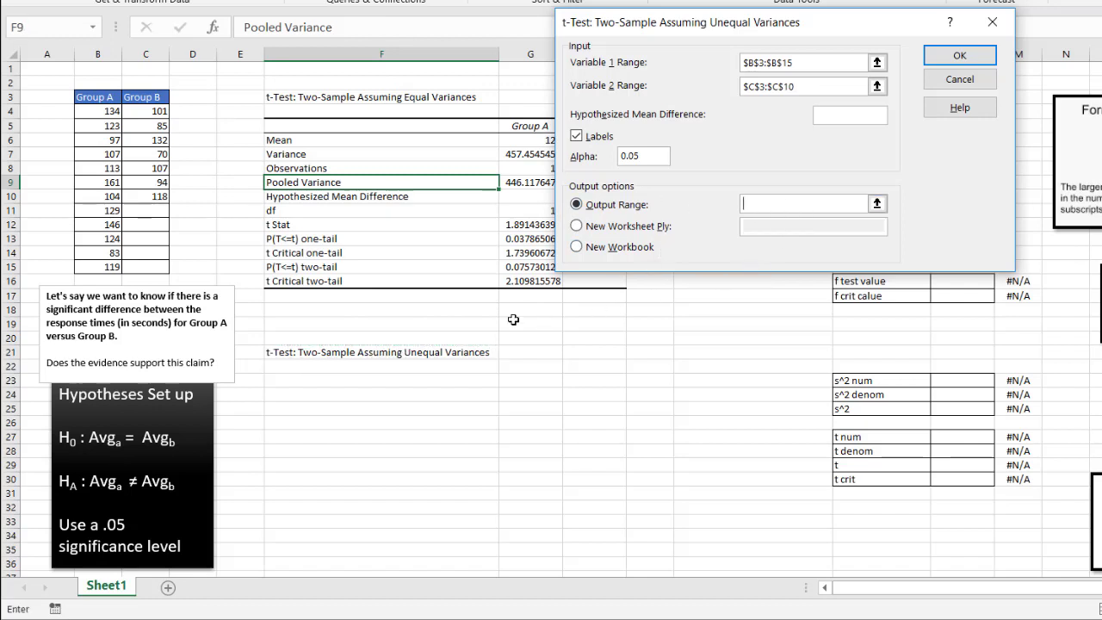
{"action": "left_click", "coordinate": [437, 351]}
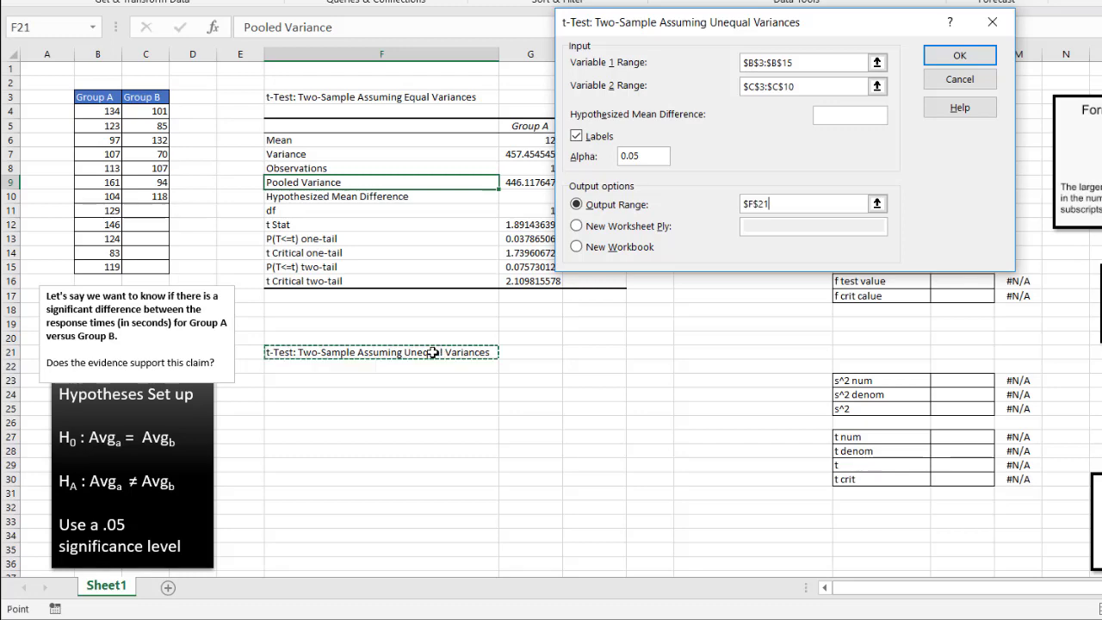
{"action": "left_click", "coordinate": [967, 56]}
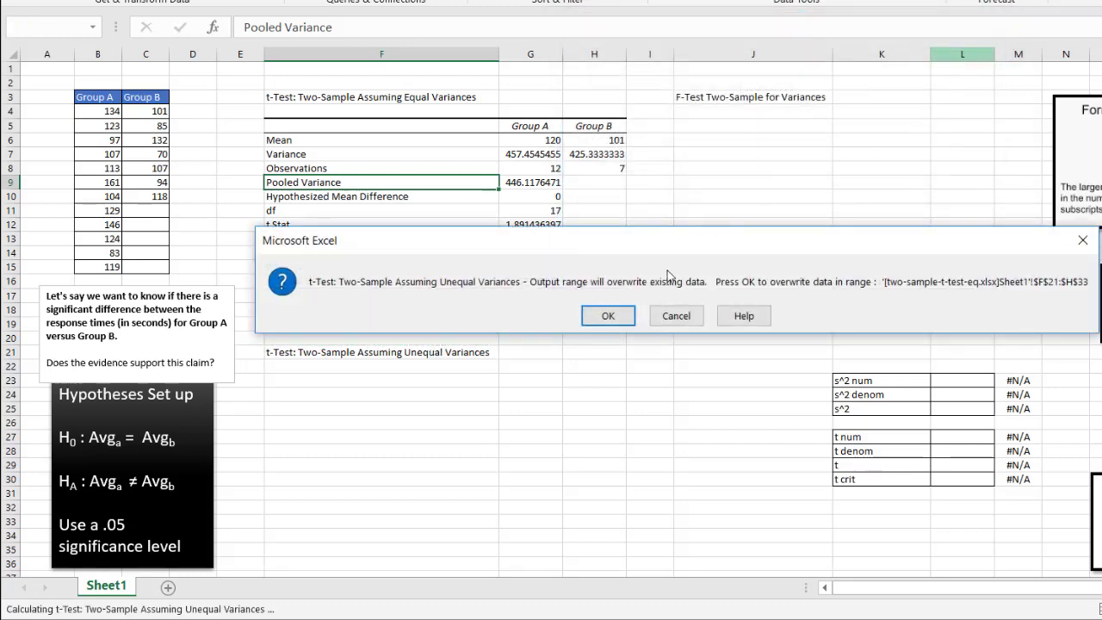
{"action": "left_click", "coordinate": [607, 315]}
{"action": "left_click", "coordinate": [677, 436]}
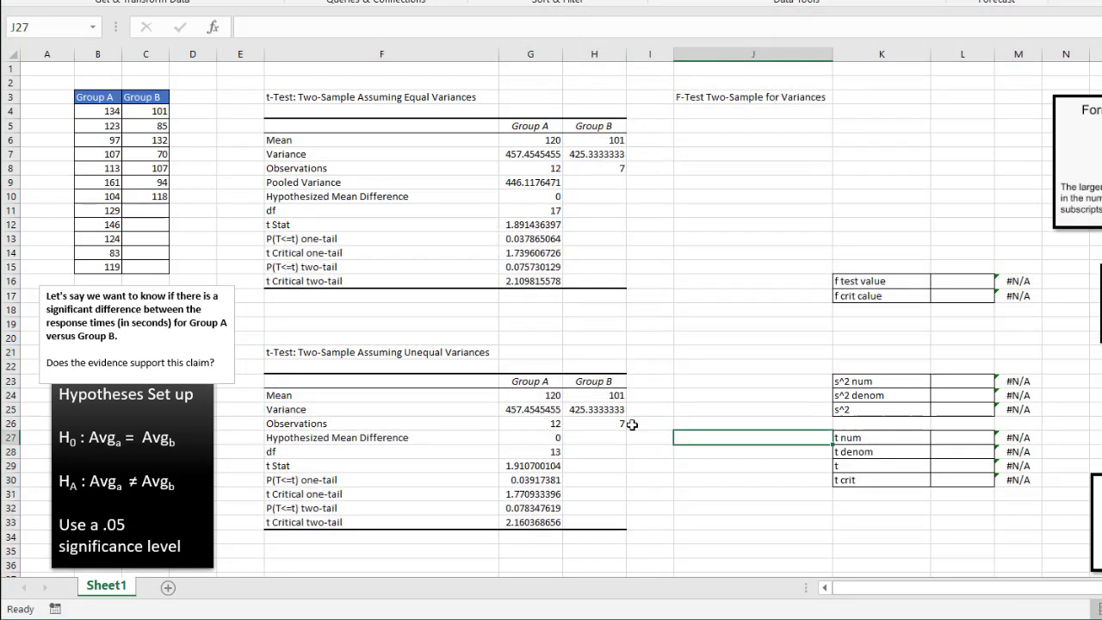
Compare the mean, variance and observation values and the remaining test statistics between the two t-test result tables
{"action": "left_click", "coordinate": [544, 437]}
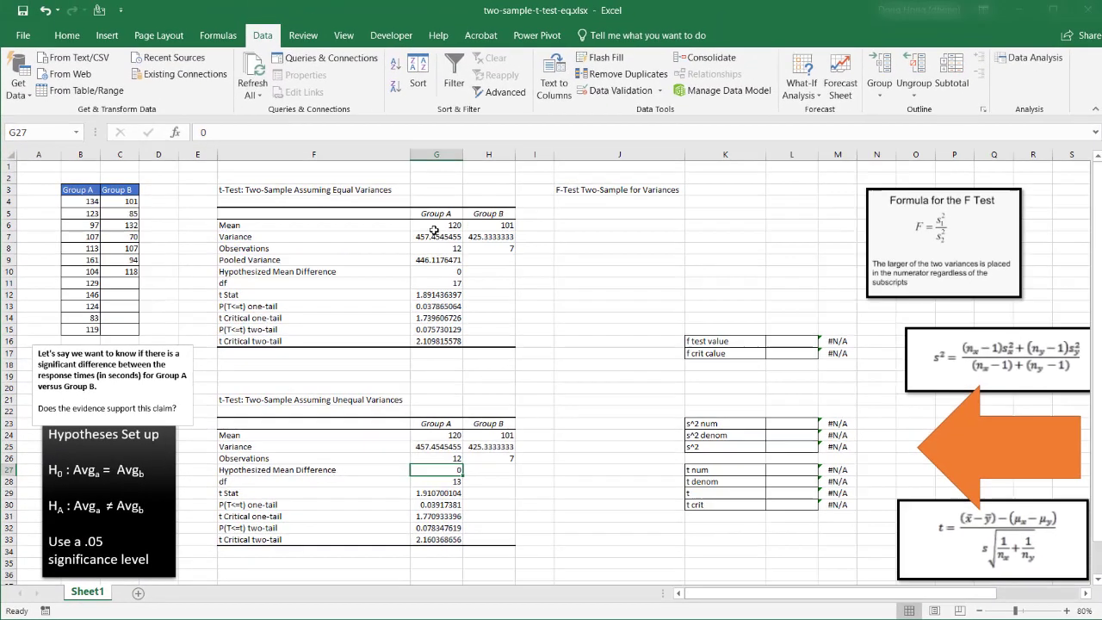
{"action": "left_click_drag", "start_coordinate": [495, 167], "coordinate": [583, 188]}
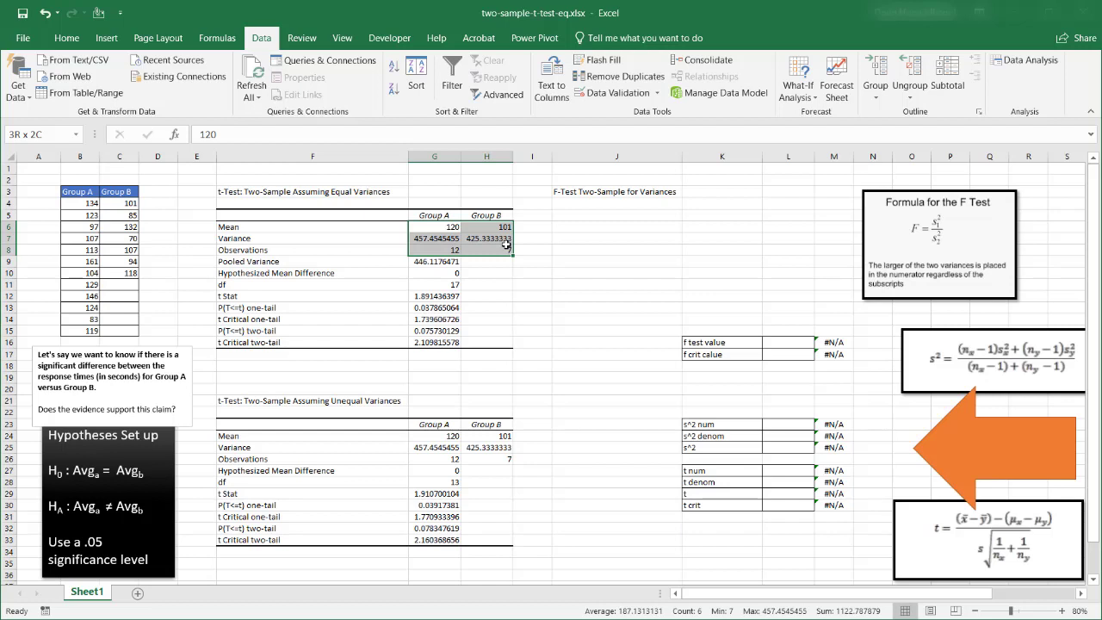
{"action": "left_click_drag", "start_coordinate": [506, 246], "coordinate": [500, 248]}
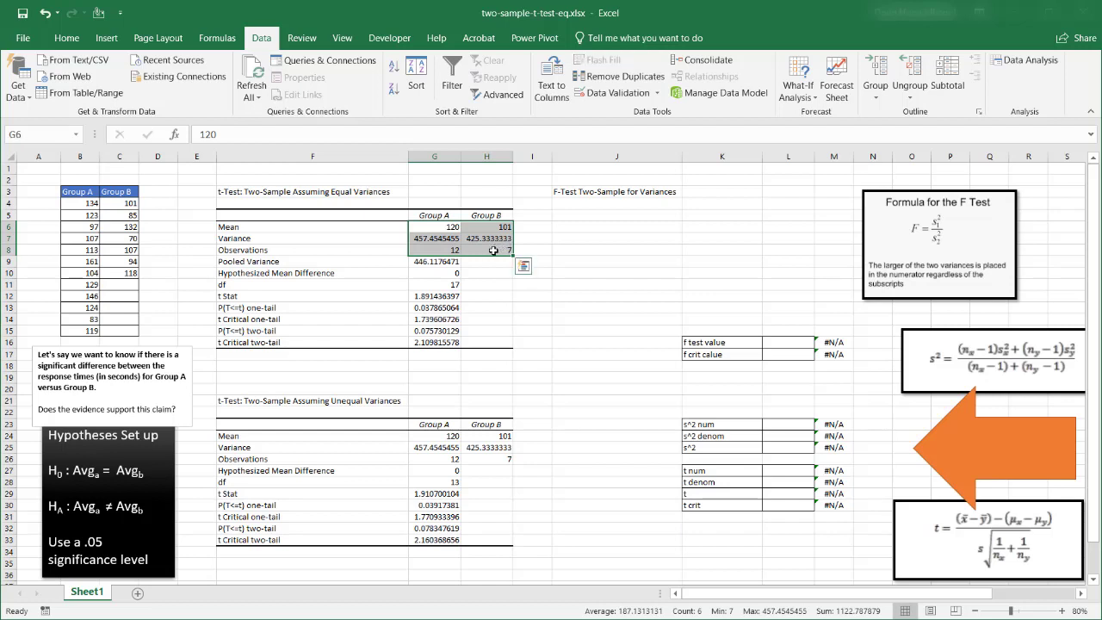
{"action": "left_click_drag", "start_coordinate": [422, 262], "coordinate": [421, 343]}
{"action": "left_click", "coordinate": [433, 473]}
{"action": "left_click_drag", "start_coordinate": [434, 481], "coordinate": [433, 537]}
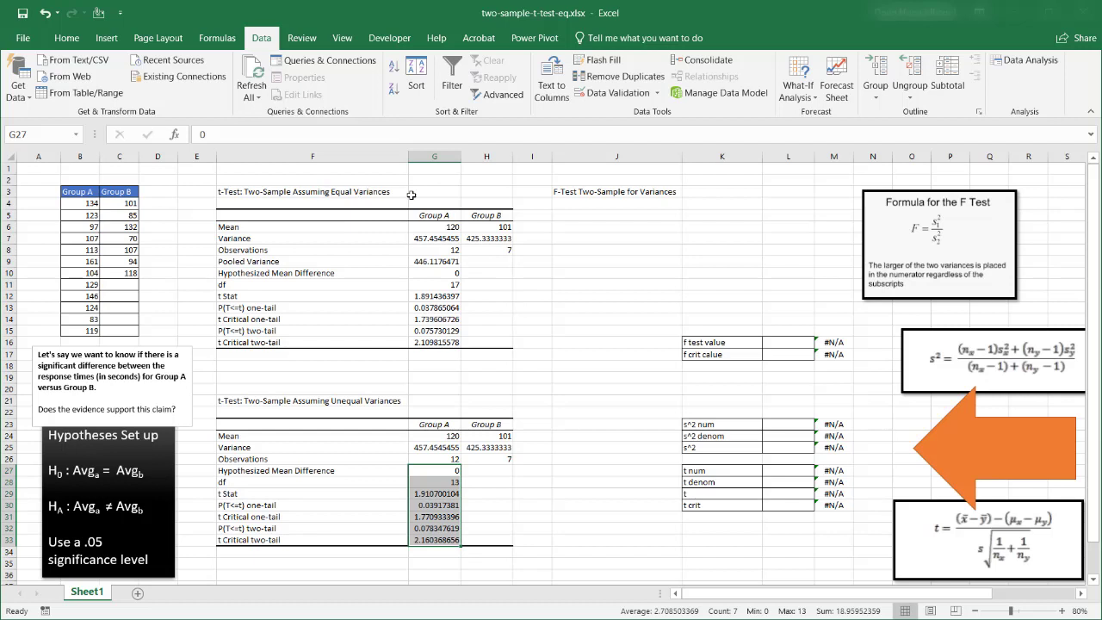
Review the F-Test Two-Sample for Variances heading and nudge the F Test formula picture slightly upward
{"action": "left_click", "coordinate": [653, 212]}
{"action": "left_click", "coordinate": [603, 192]}
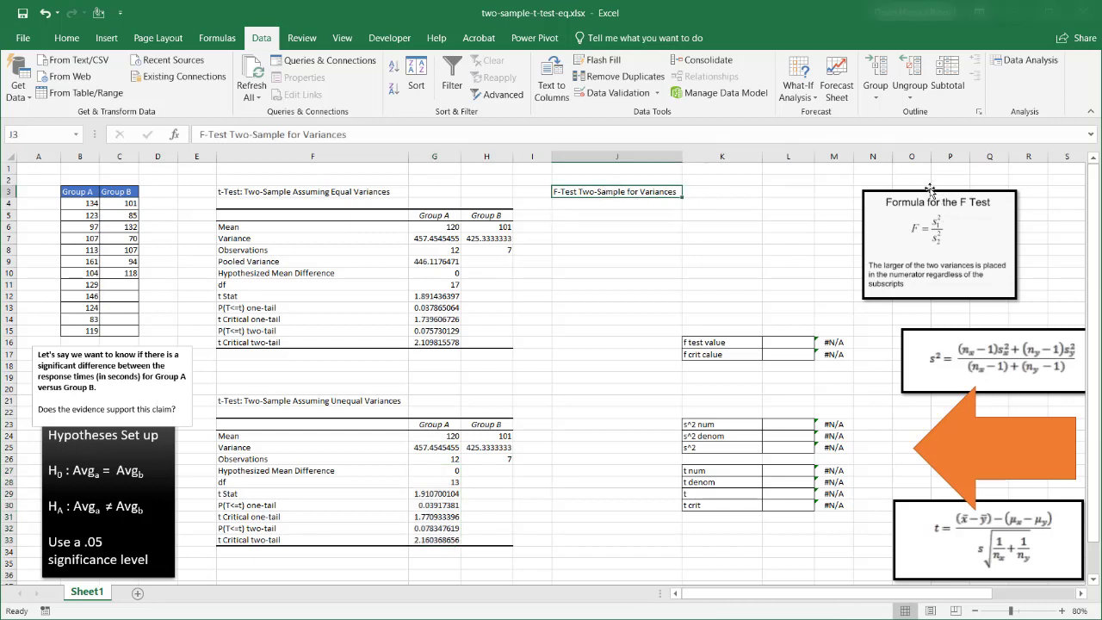
{"action": "left_click_drag", "start_coordinate": [930, 188], "coordinate": [930, 184]}
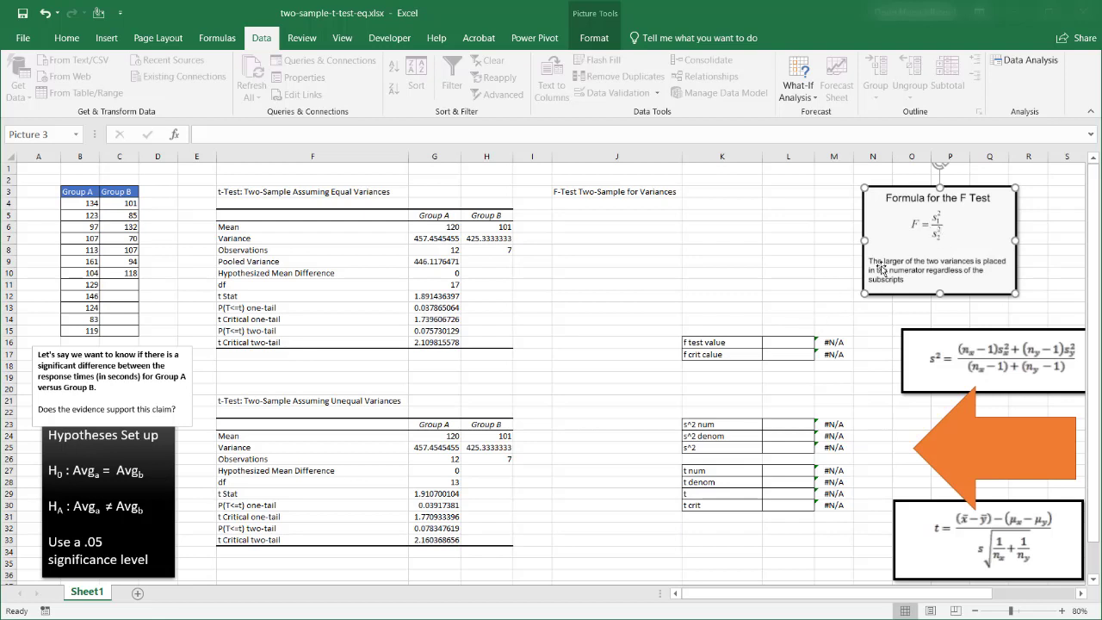
Correct the misspelled label in cell K17 to "f crit value"
{"action": "left_click", "coordinate": [718, 355]}
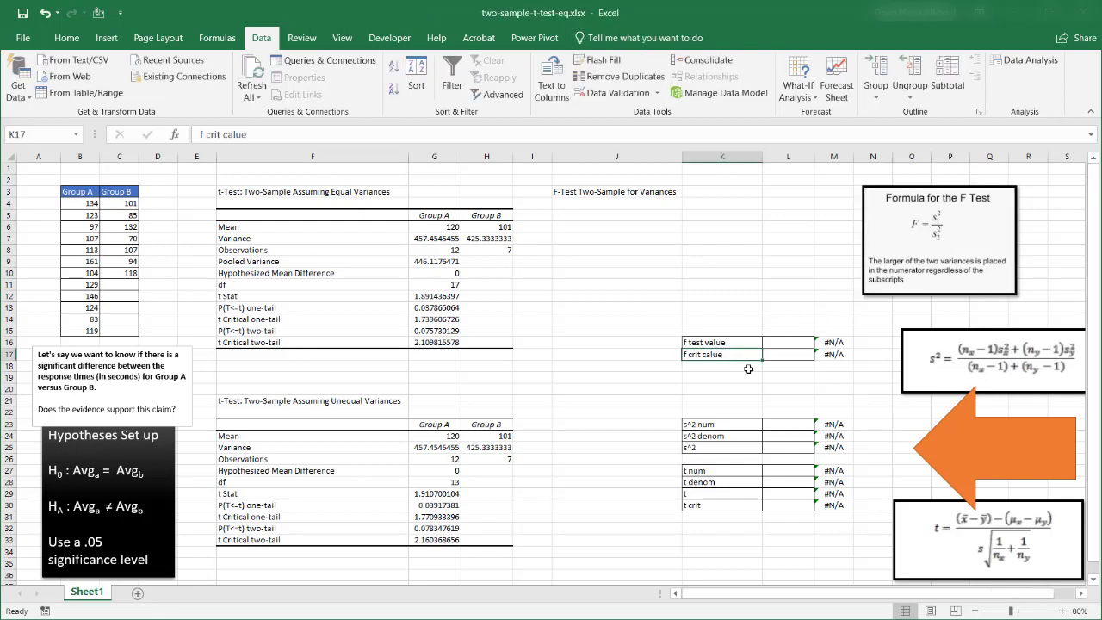
{"action": "left_click", "coordinate": [233, 136]}
{"action": "key", "text": "BackSpace"}
{"action": "type", "text": "v"}
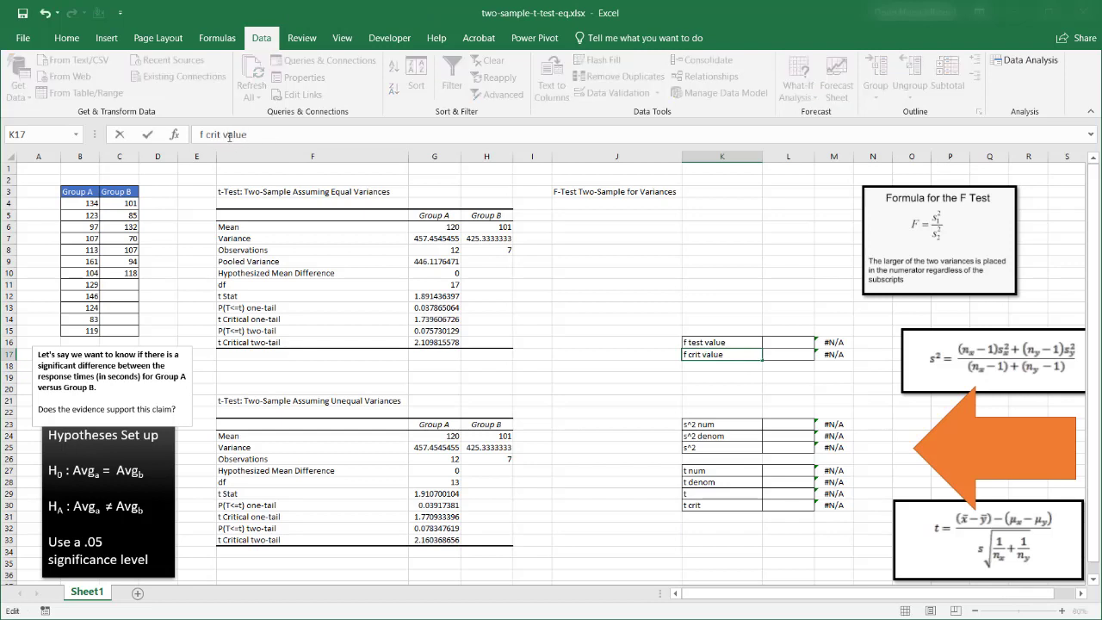
{"action": "left_click", "coordinate": [670, 369]}
{"action": "left_click", "coordinate": [745, 358]}
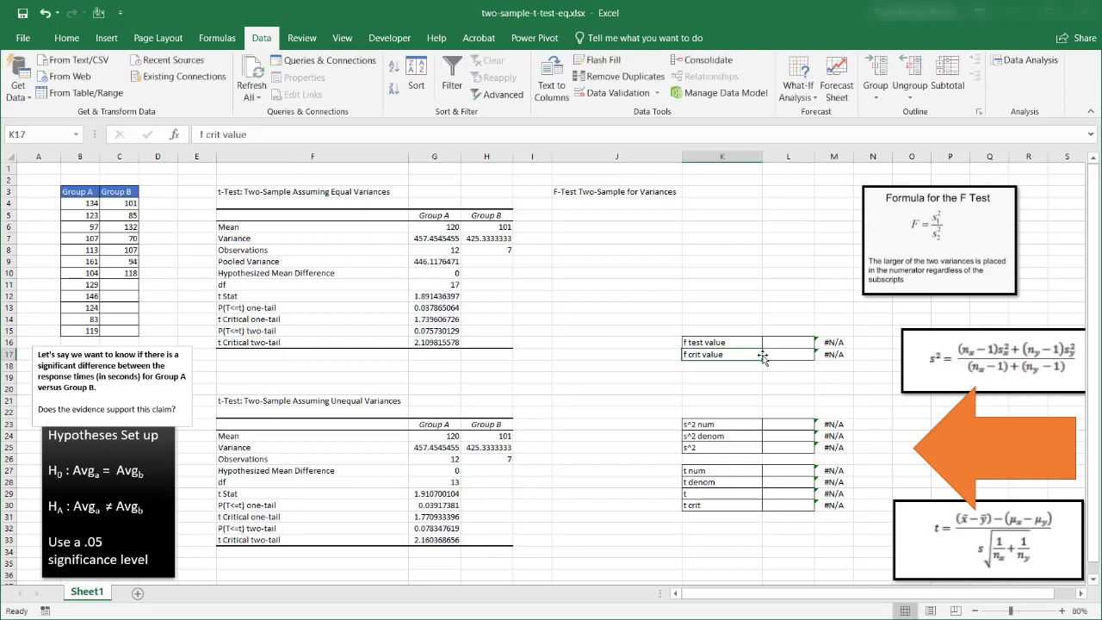
Start the F-Test Two-Sample for Variances tool from the data analysis tools
{"action": "left_click", "coordinate": [767, 355]}
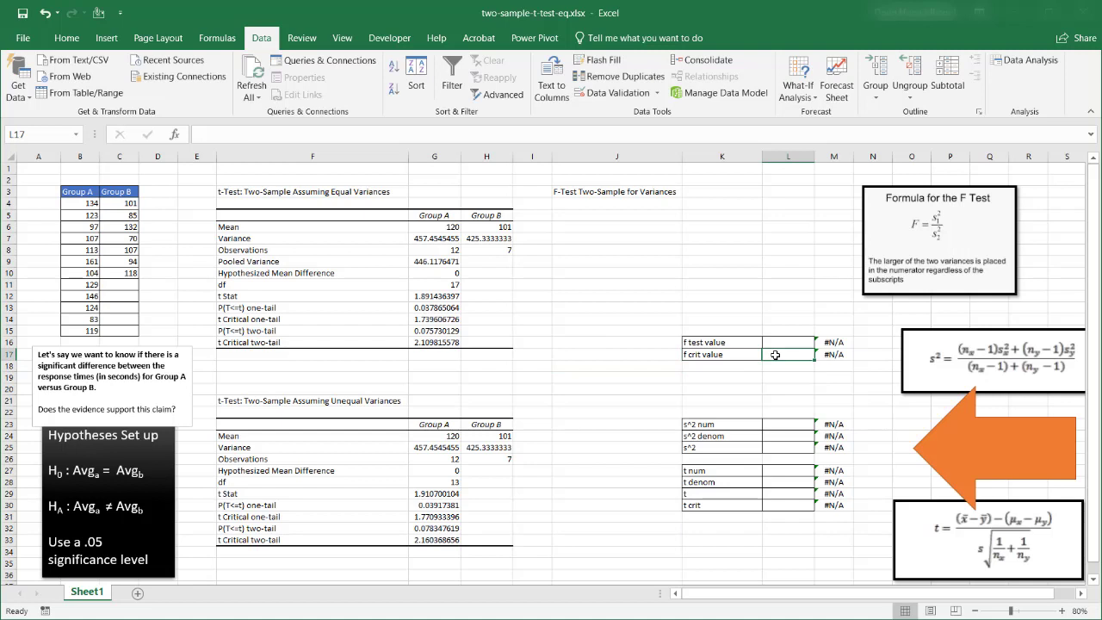
{"action": "left_click", "coordinate": [614, 208]}
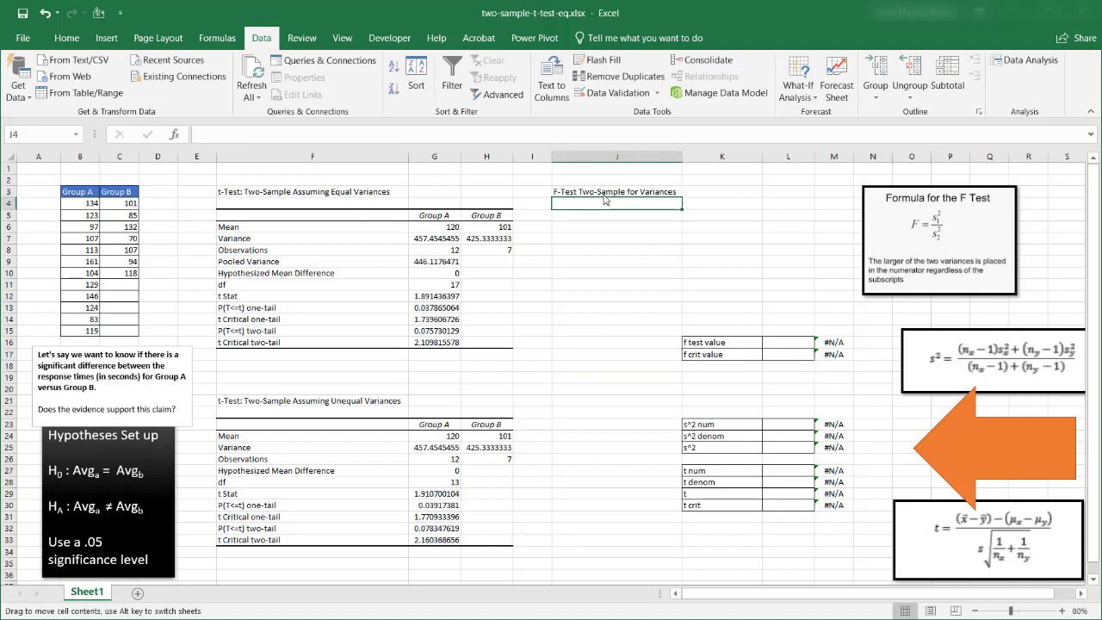
{"action": "left_click", "coordinate": [603, 191]}
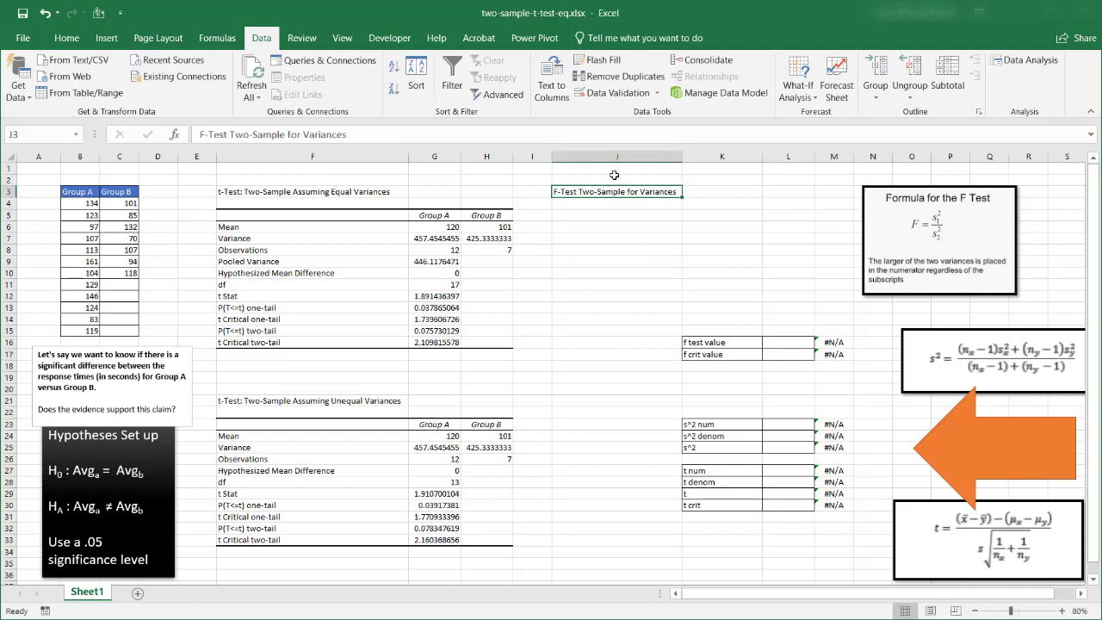
{"action": "left_click", "coordinate": [1027, 62]}
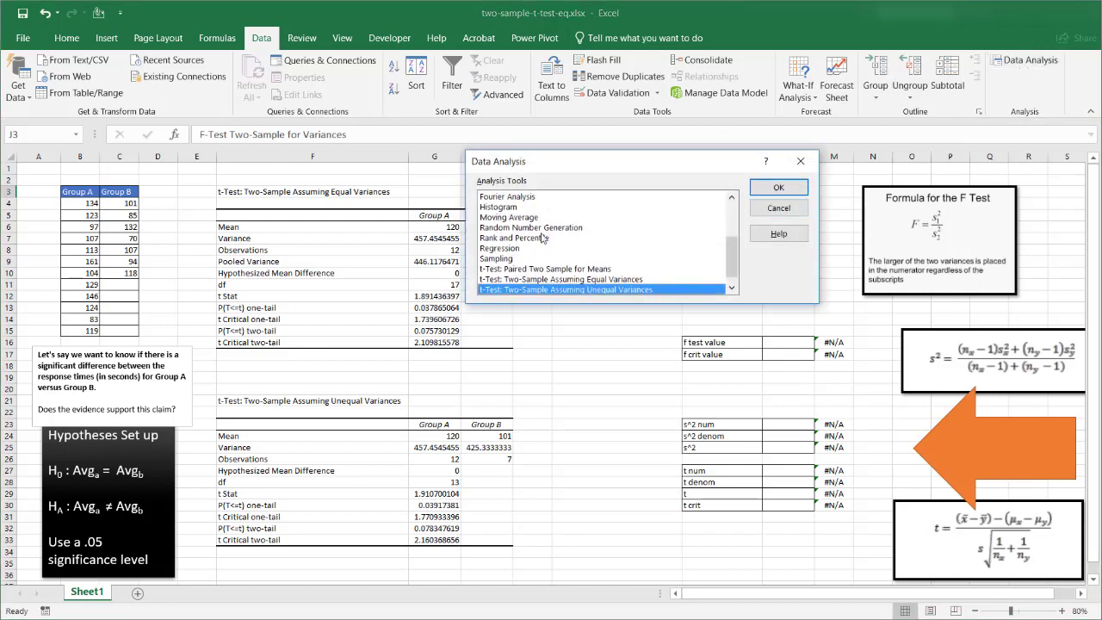
{"action": "left_click", "coordinate": [732, 197]}
{"action": "left_click", "coordinate": [731, 197]}
{"action": "left_click", "coordinate": [732, 197]}
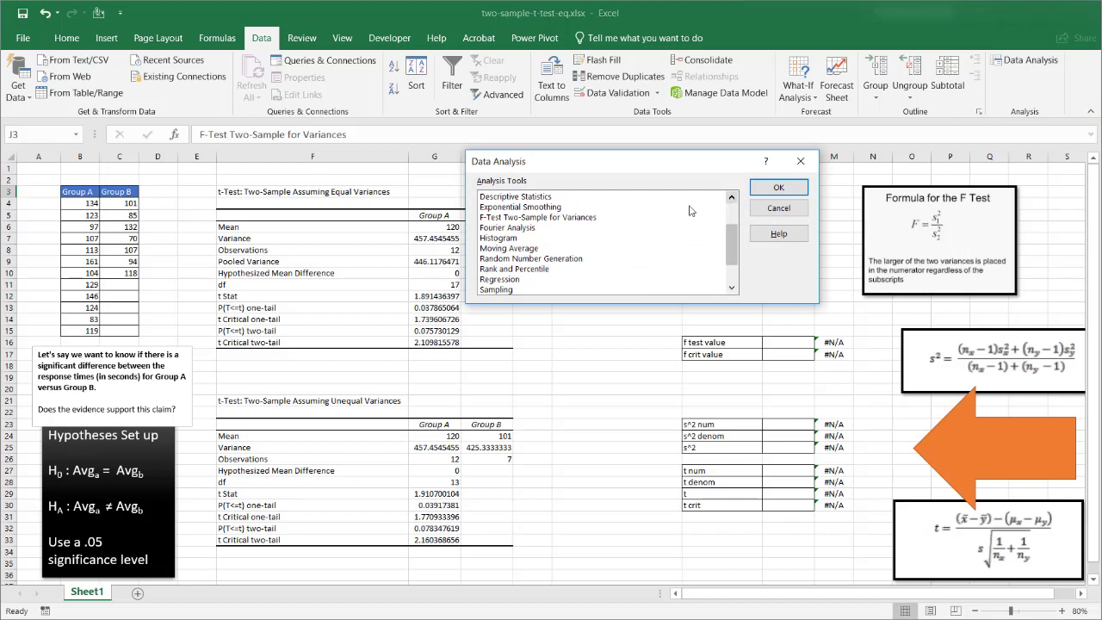
{"action": "left_click", "coordinate": [564, 218]}
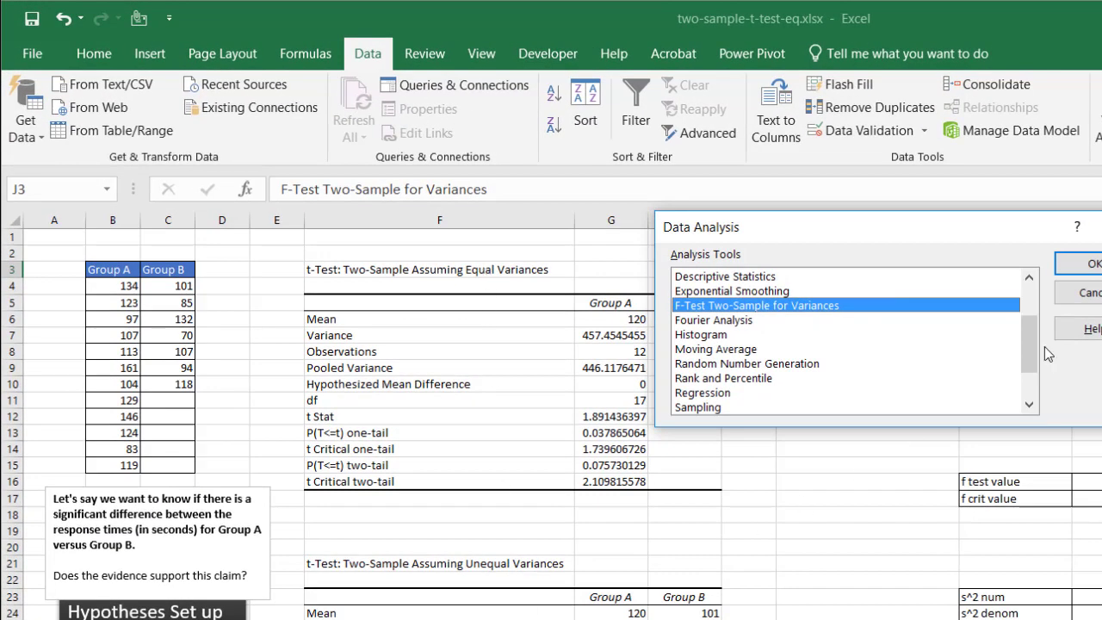
{"action": "left_click", "coordinate": [1086, 264]}
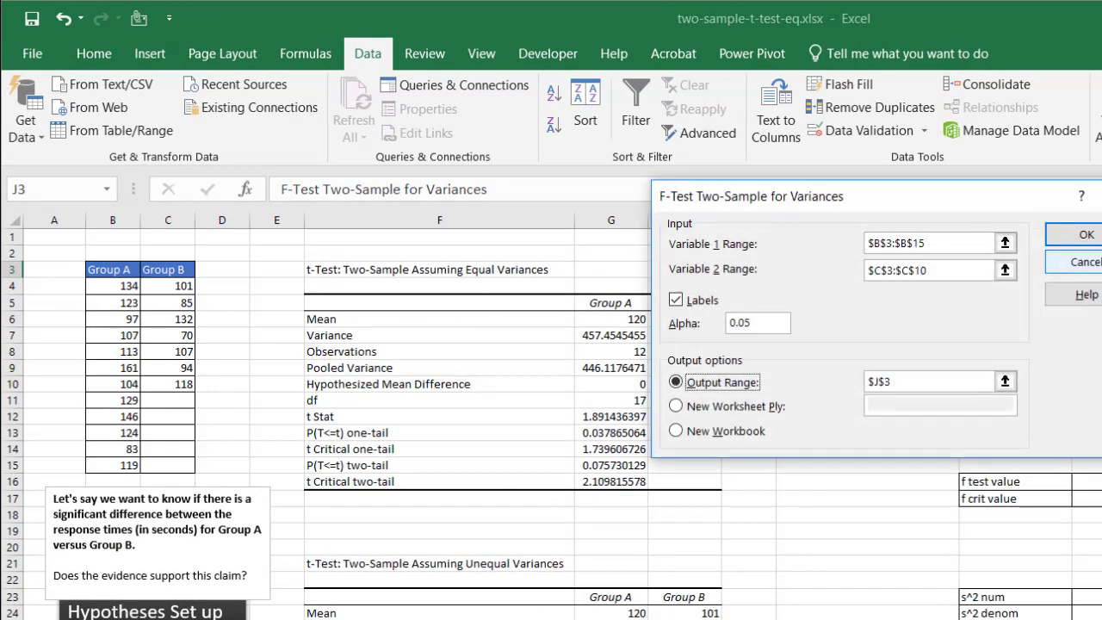
Run the F-test on B3:B15 and C3:C10 with labels, alpha 0.05 and output at J3, overwriting the existing data
{"action": "left_click_drag", "start_coordinate": [919, 195], "coordinate": [1067, 415]}
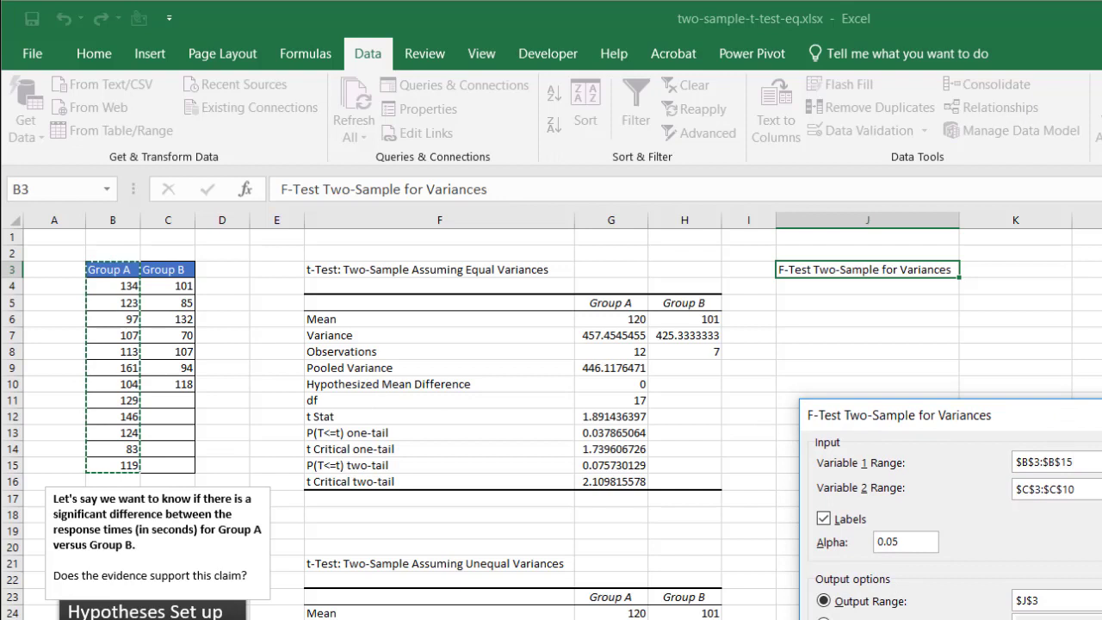
{"action": "left_click", "coordinate": [1076, 489]}
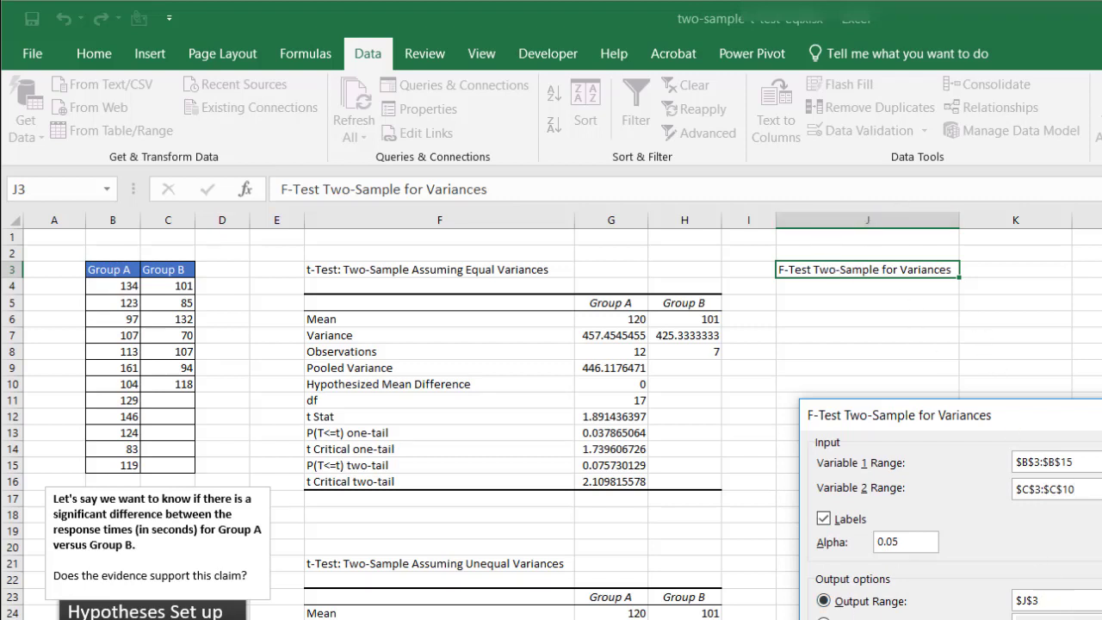
{"action": "key", "text": "Return"}
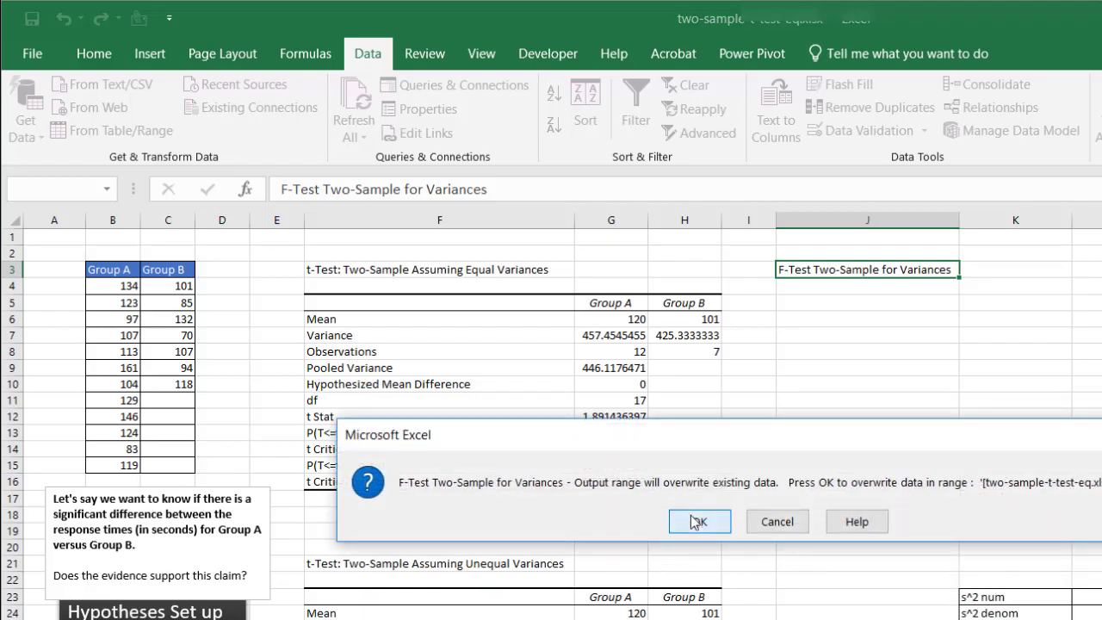
{"action": "left_click", "coordinate": [697, 521]}
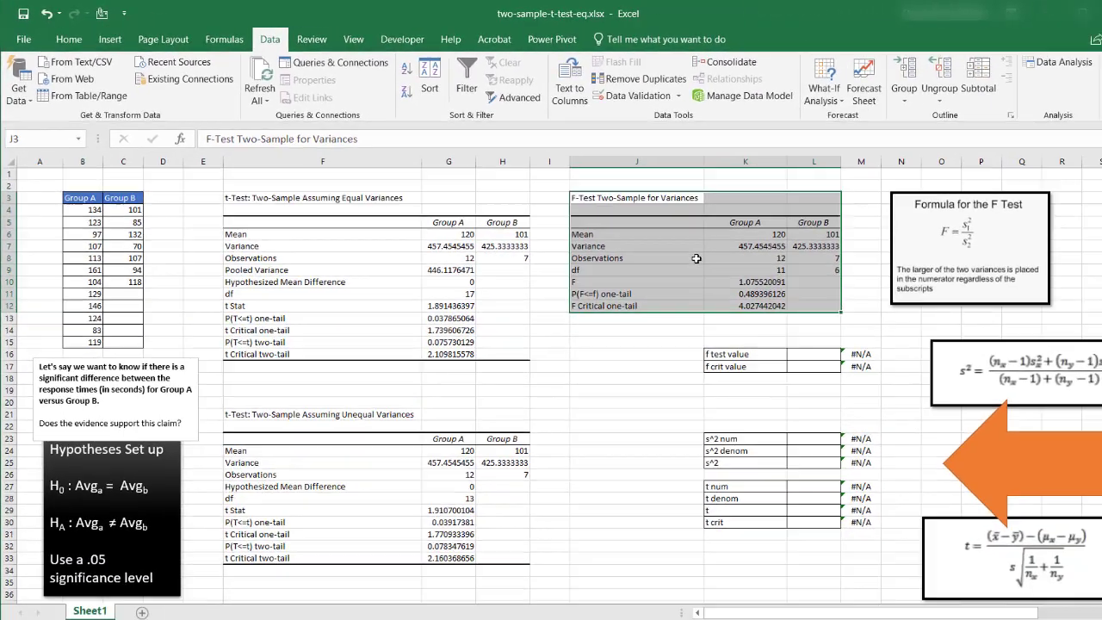
{"action": "left_click", "coordinate": [962, 351]}
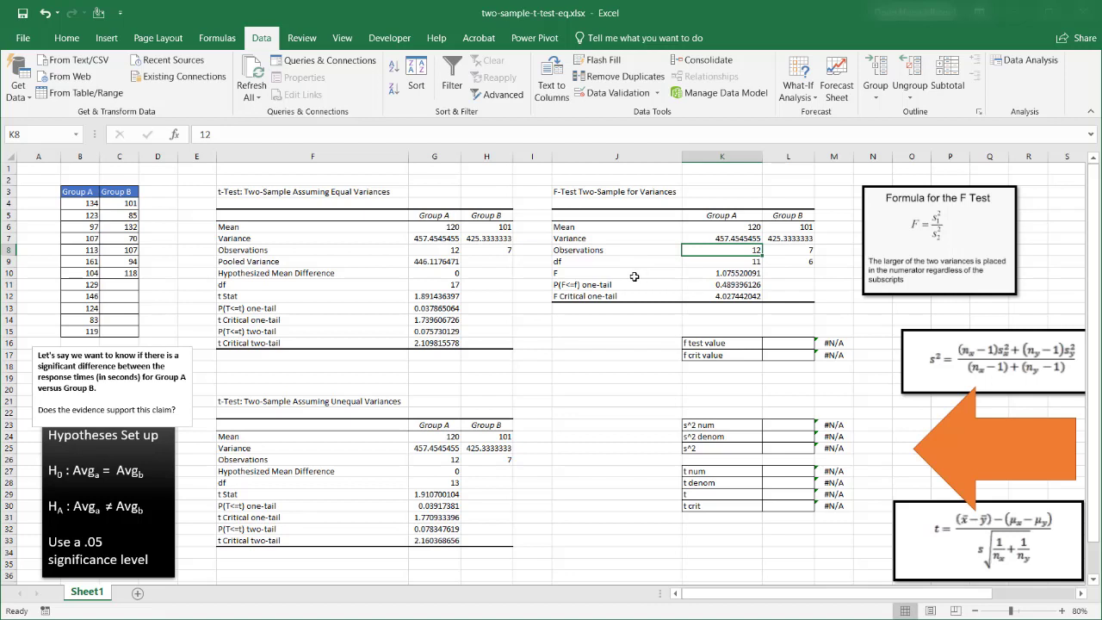
Fill the F and F Critical one-tail labels and values in the F-test results with yellow
{"action": "left_click_drag", "start_coordinate": [630, 274], "coordinate": [704, 276]}
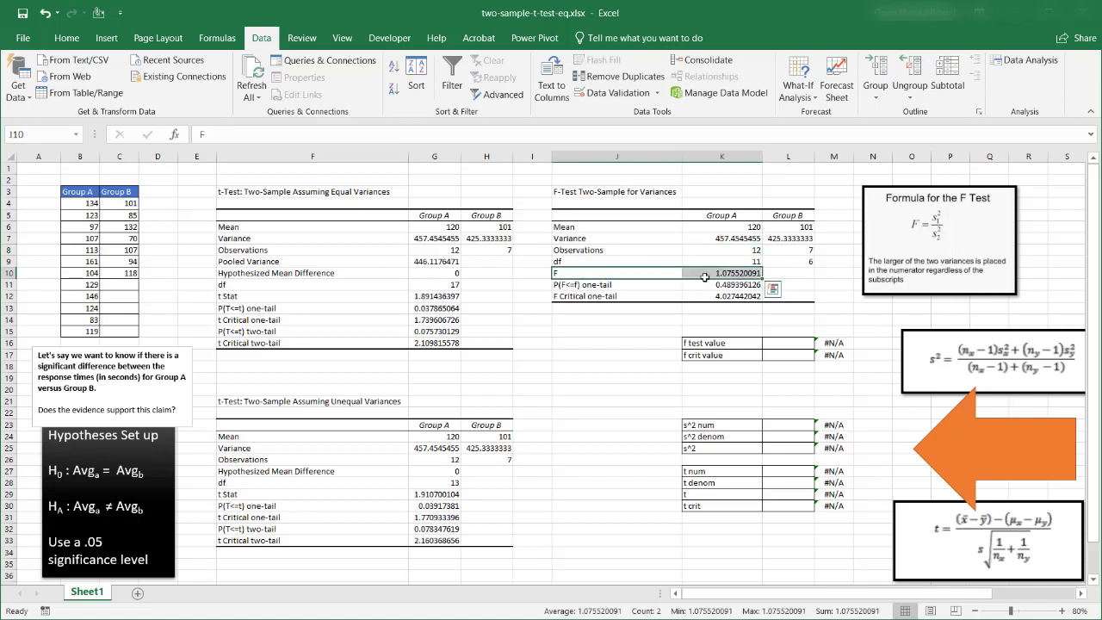
{"action": "right_click", "coordinate": [620, 275]}
{"action": "left_click", "coordinate": [678, 252]}
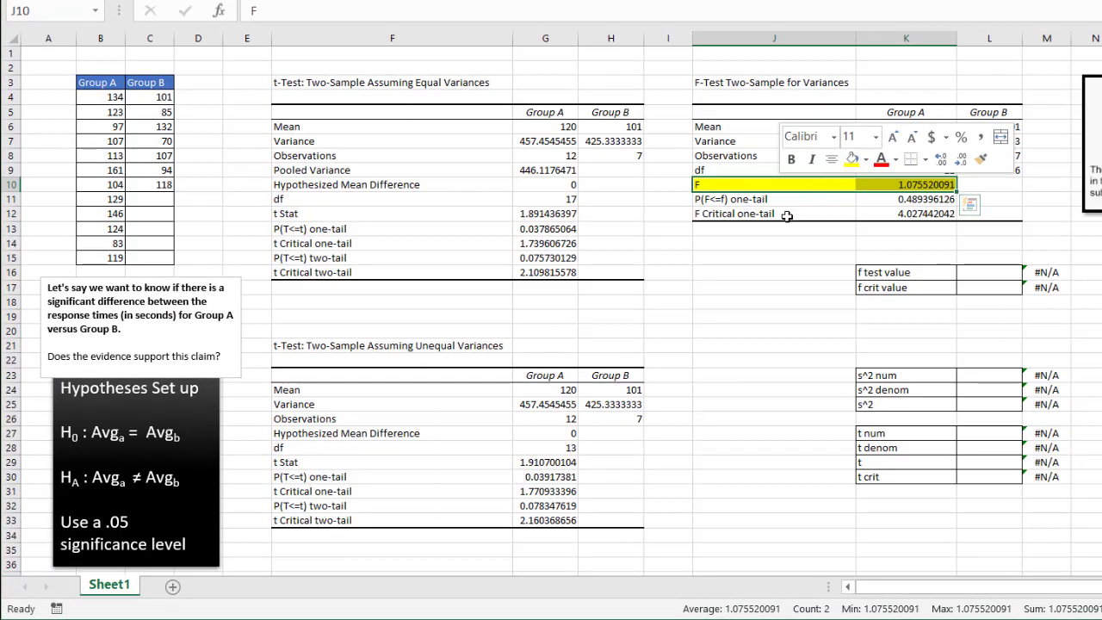
{"action": "left_click_drag", "start_coordinate": [786, 216], "coordinate": [852, 211]}
{"action": "right_click", "coordinate": [881, 213]}
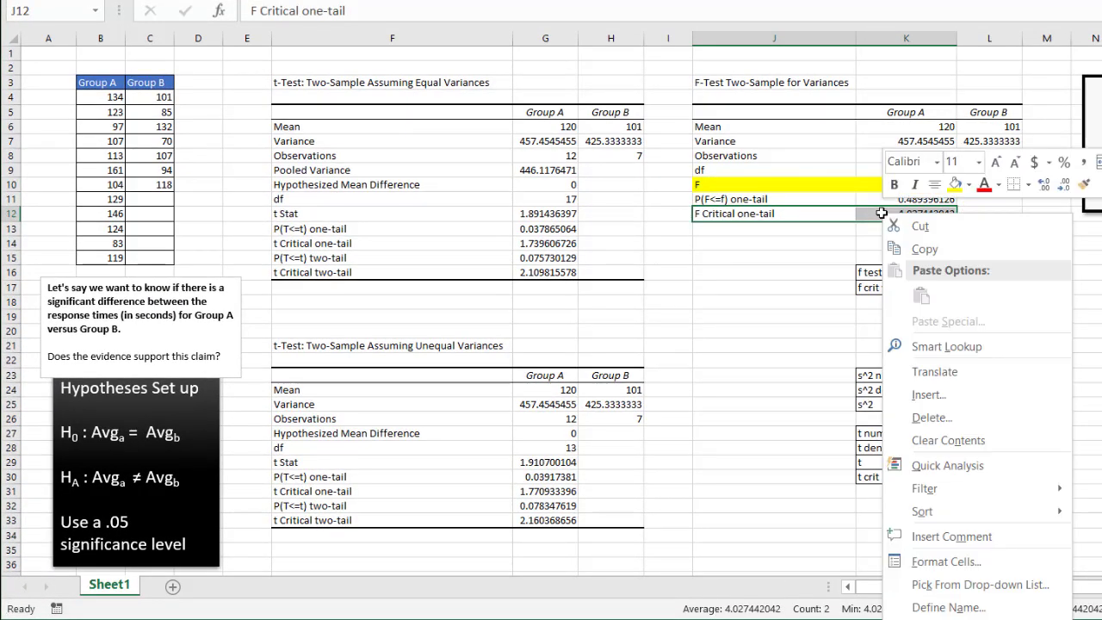
{"action": "left_click", "coordinate": [955, 184]}
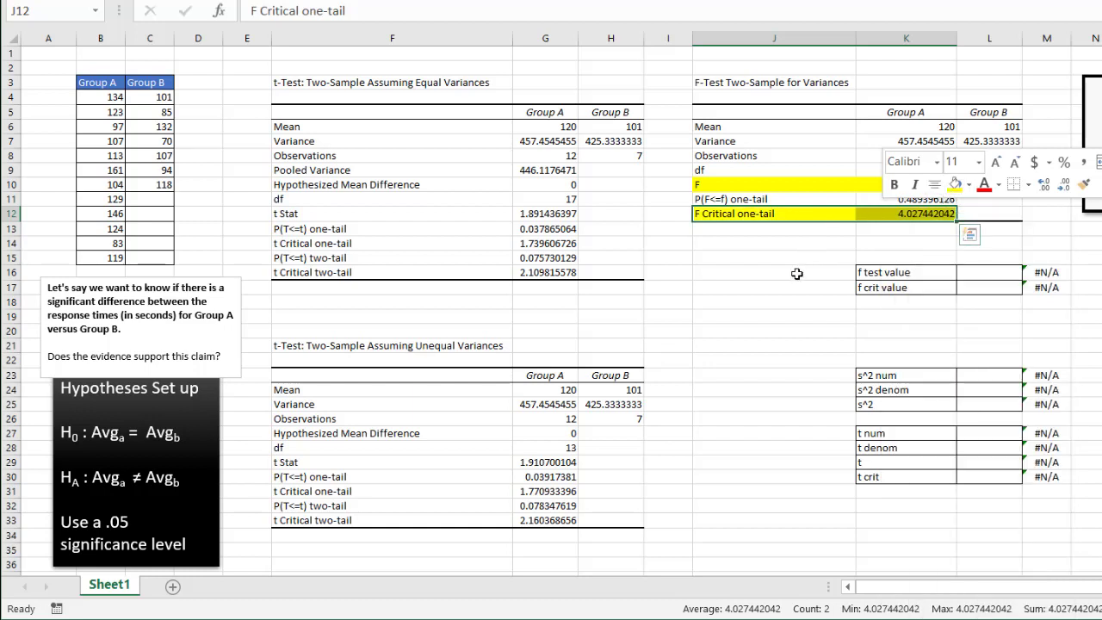
{"action": "left_click", "coordinate": [797, 273]}
Compare the F statistic with the F Critical one-tail value in the F-test results
{"action": "left_click", "coordinate": [901, 184]}
{"action": "left_click", "coordinate": [884, 210]}
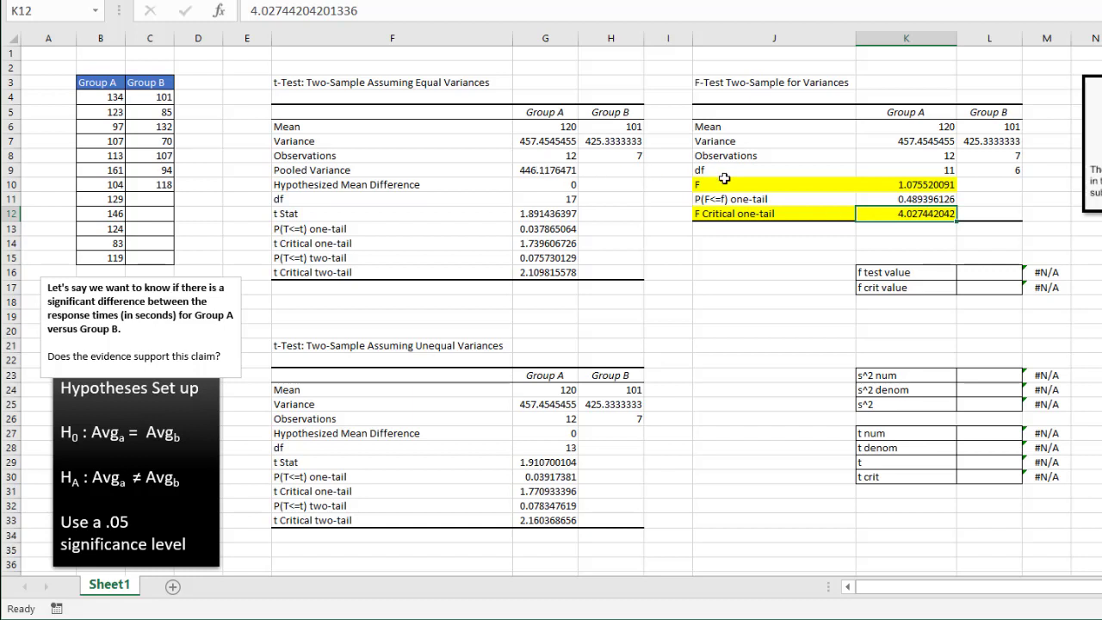
{"action": "left_click", "coordinate": [762, 180]}
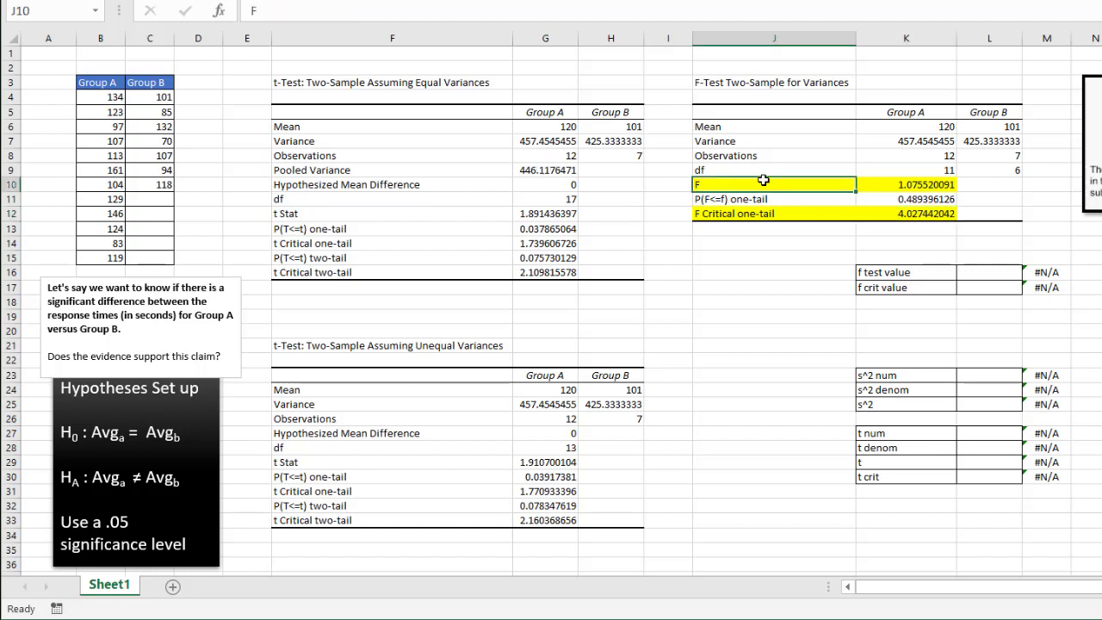
{"action": "left_click", "coordinate": [901, 183]}
{"action": "left_click", "coordinate": [903, 214]}
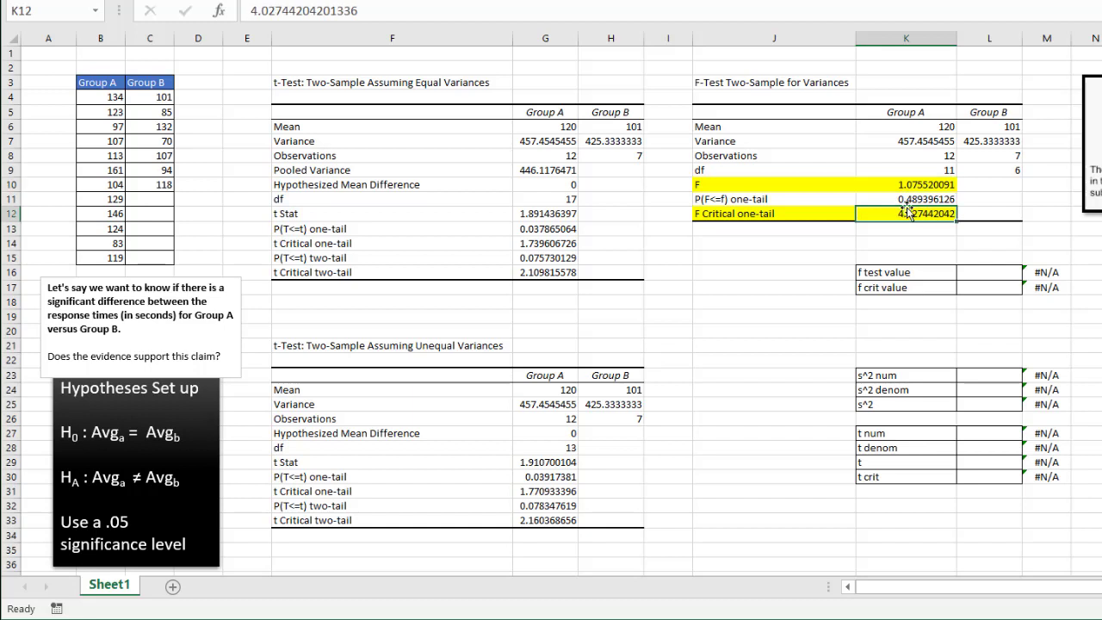
{"action": "left_click", "coordinate": [900, 185]}
{"action": "left_click", "coordinate": [904, 214]}
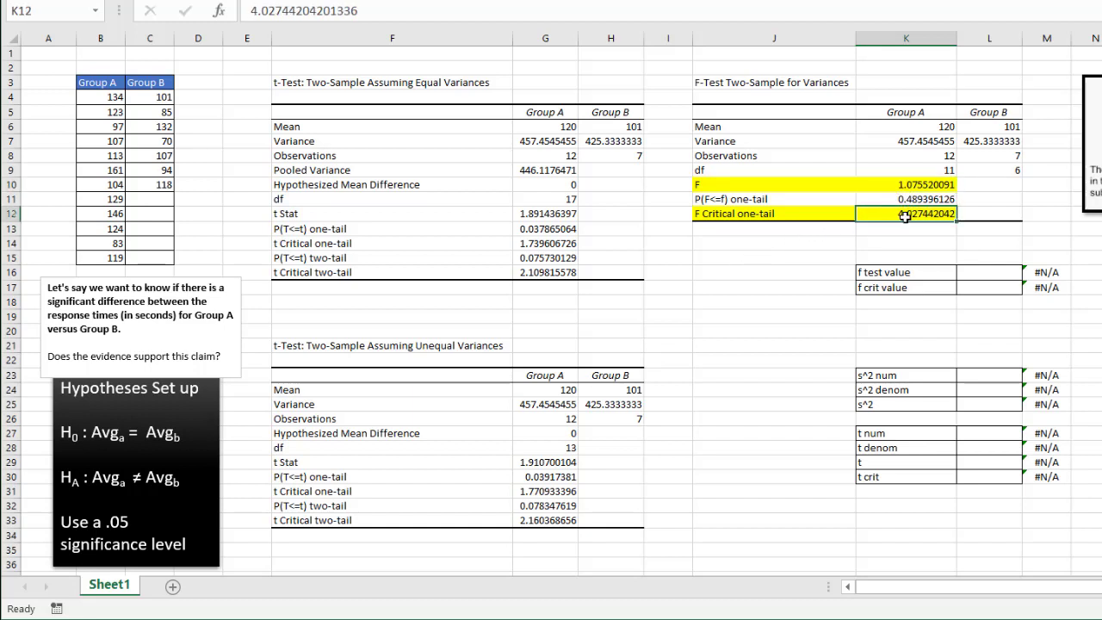
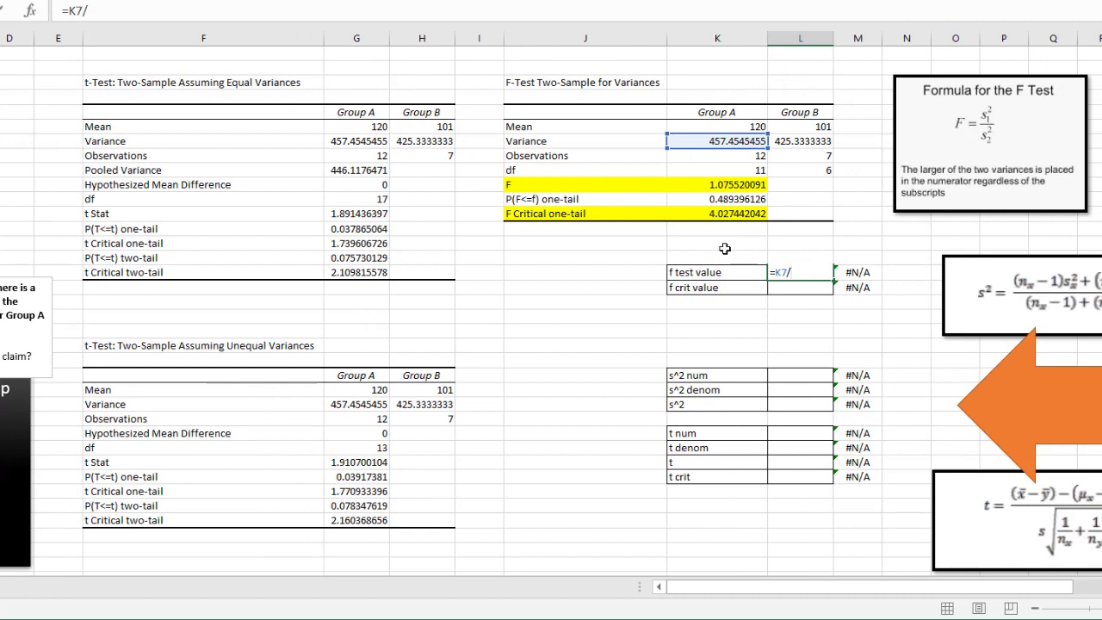
Calculate the f test value in L16 with =K7/L7 and check it against the F statistic in the results table
{"action": "left_click", "coordinate": [806, 144]}
{"action": "key", "text": "Return"}
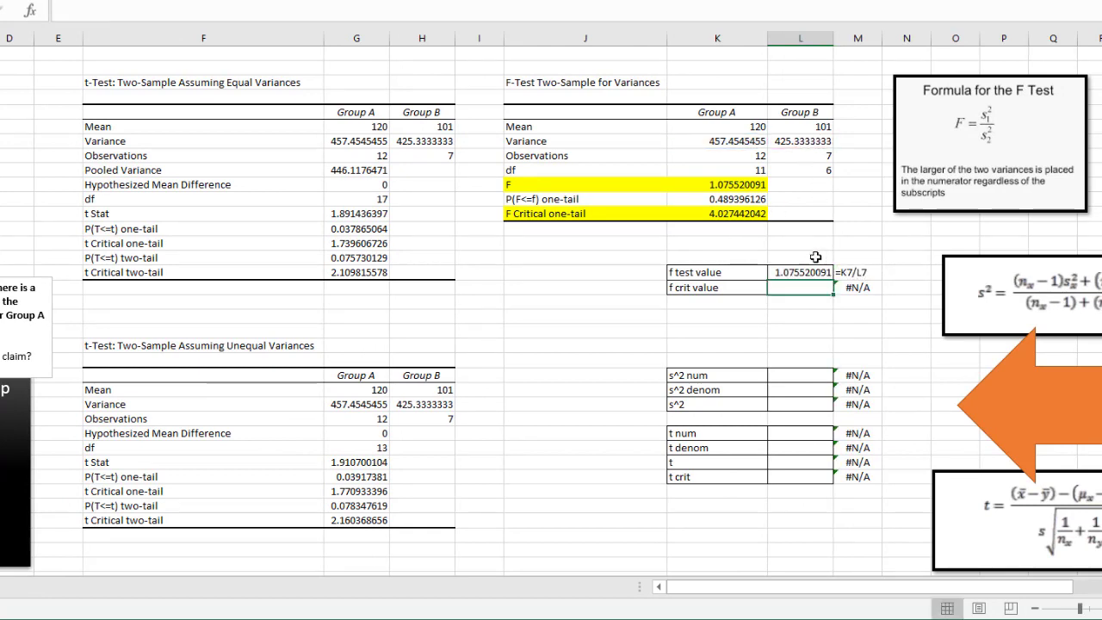
{"action": "left_click", "coordinate": [811, 273]}
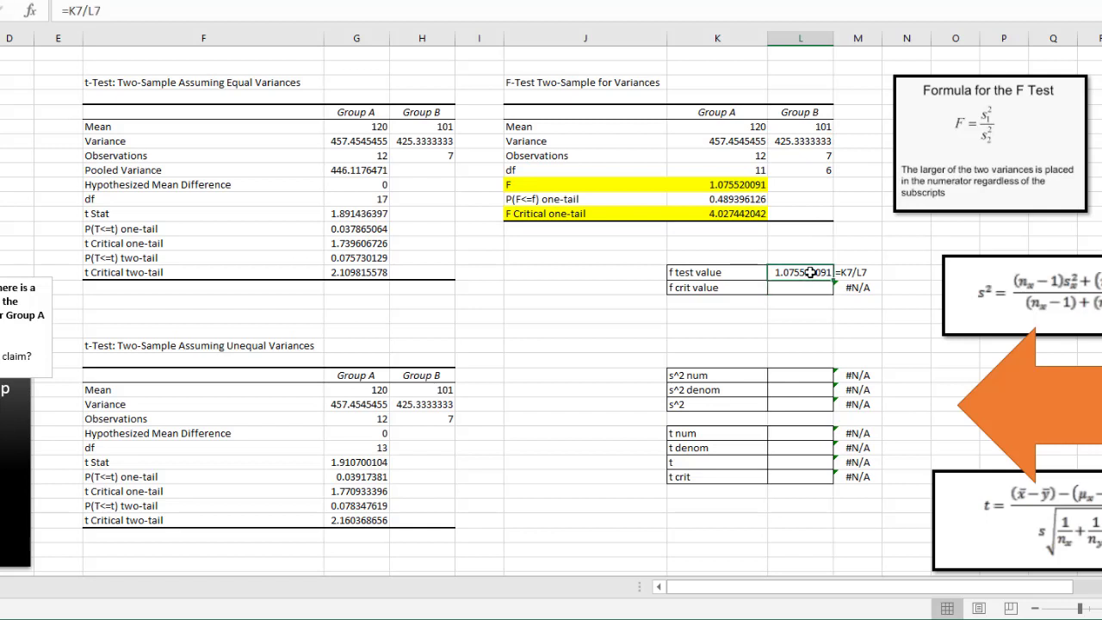
{"action": "left_click", "coordinate": [732, 184]}
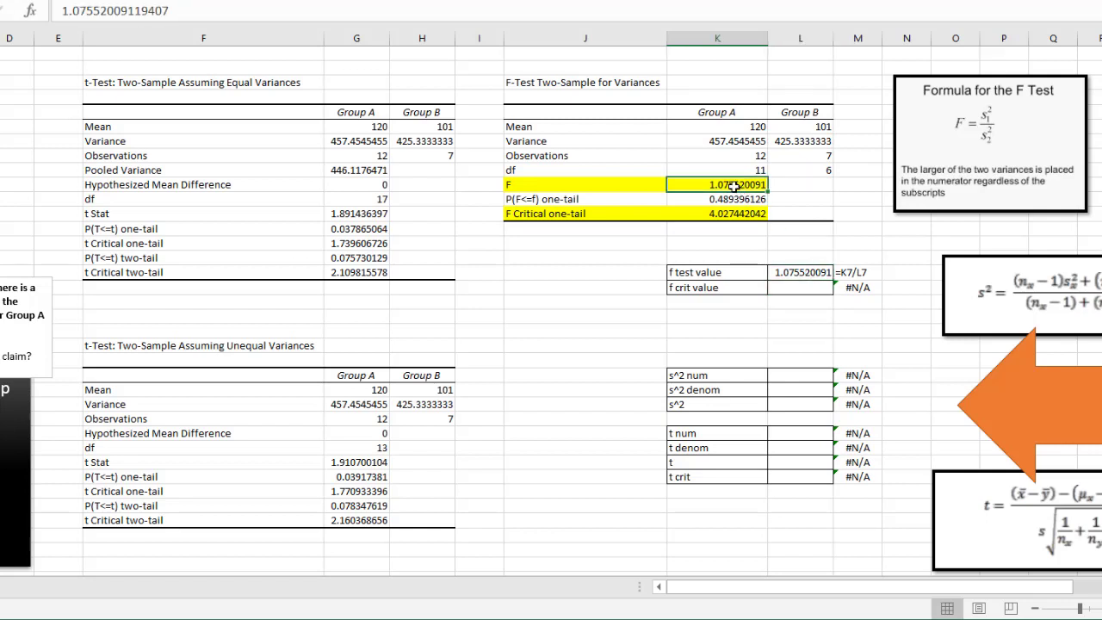
Calculate the f crit value in L17 with =F.INV.RT(.05,11,6) and compare it with the f test value
{"action": "left_click", "coordinate": [790, 287]}
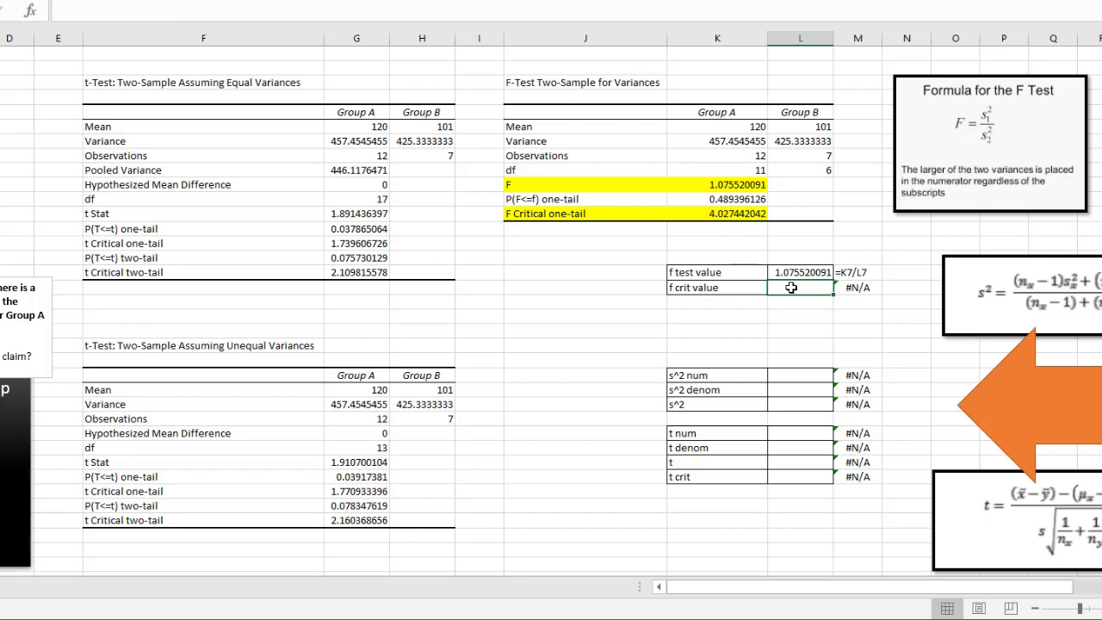
{"action": "type", "text": "=f"}
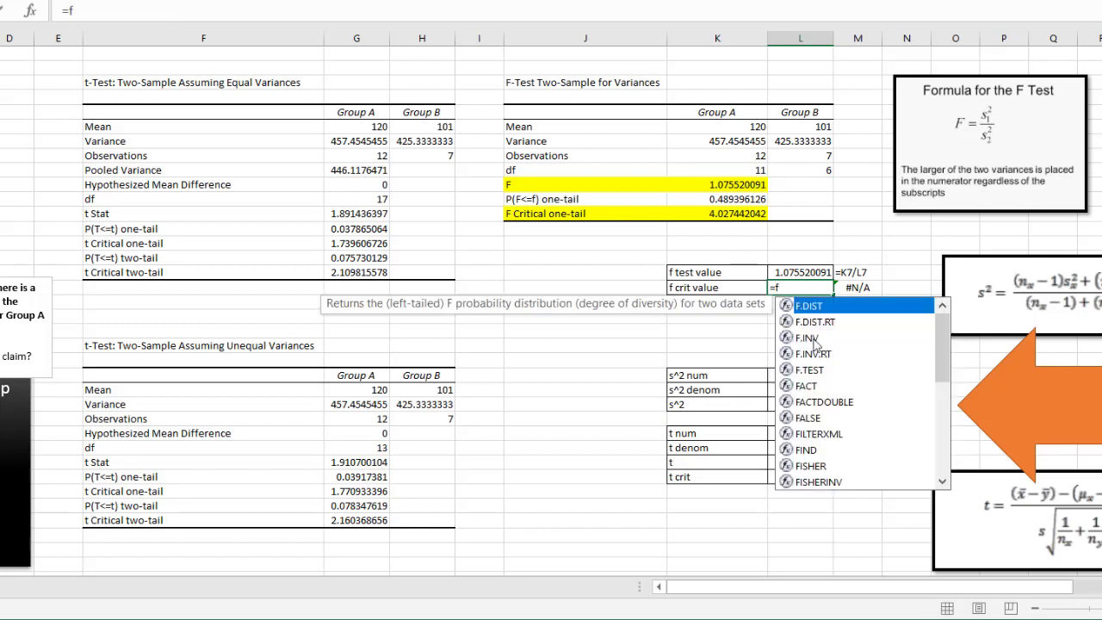
{"action": "double_click", "coordinate": [822, 359]}
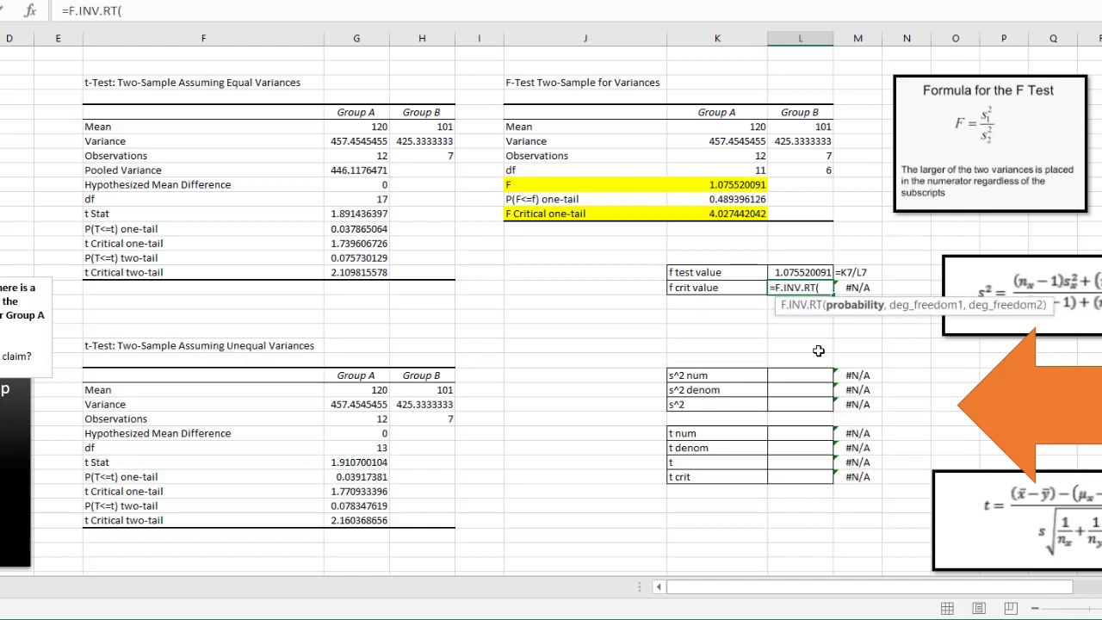
{"action": "type", "text": ".05,11"}
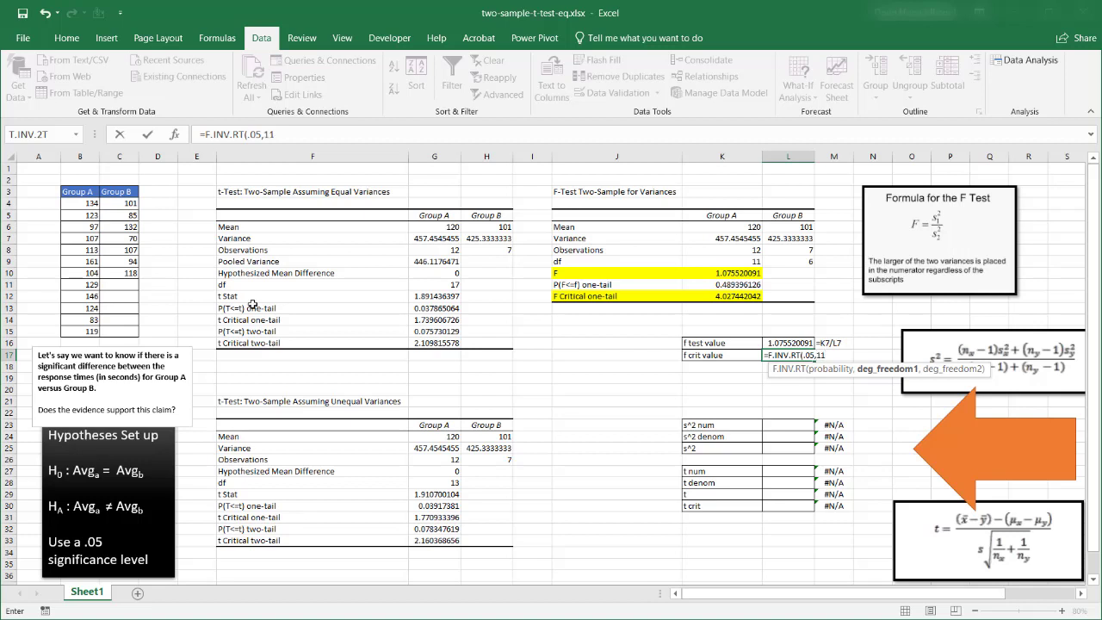
{"action": "type", "text": ",6)"}
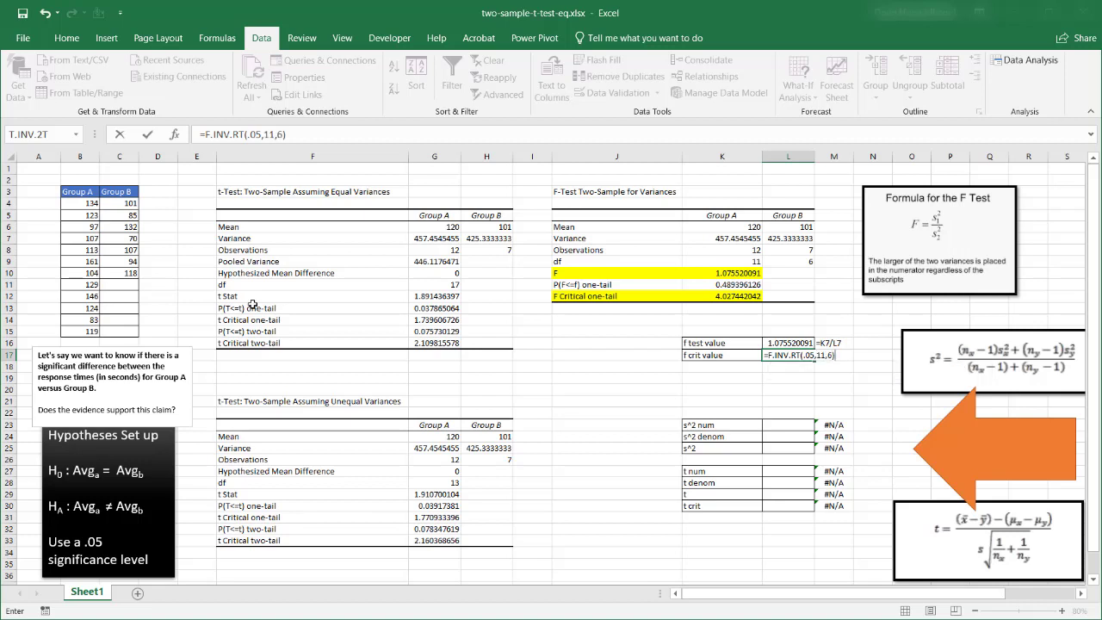
{"action": "key", "text": "Return"}
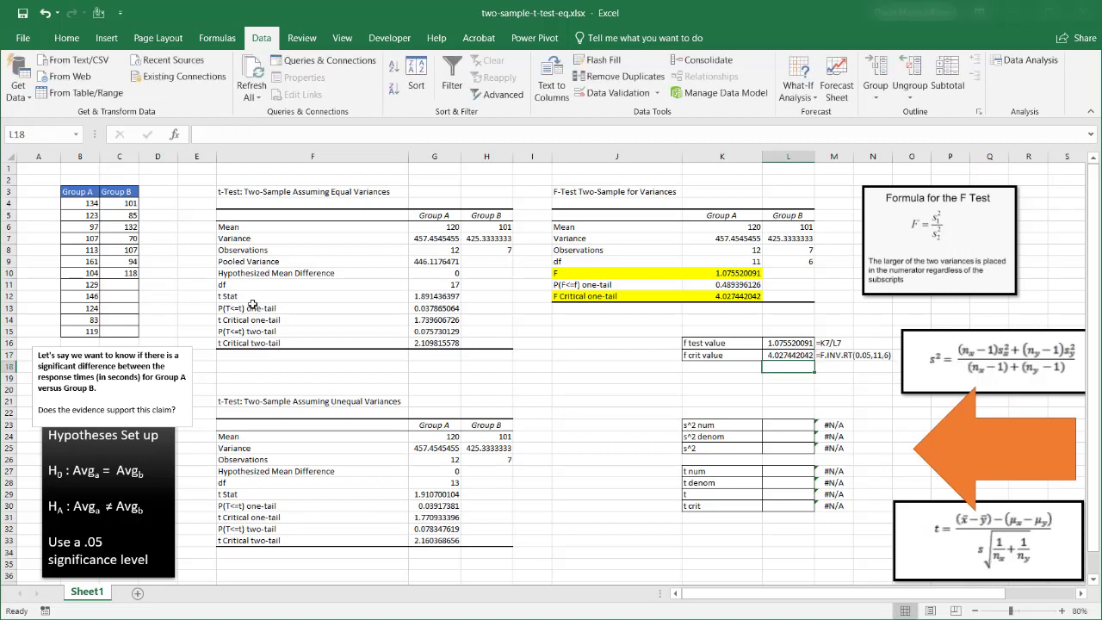
{"action": "left_click", "coordinate": [793, 355]}
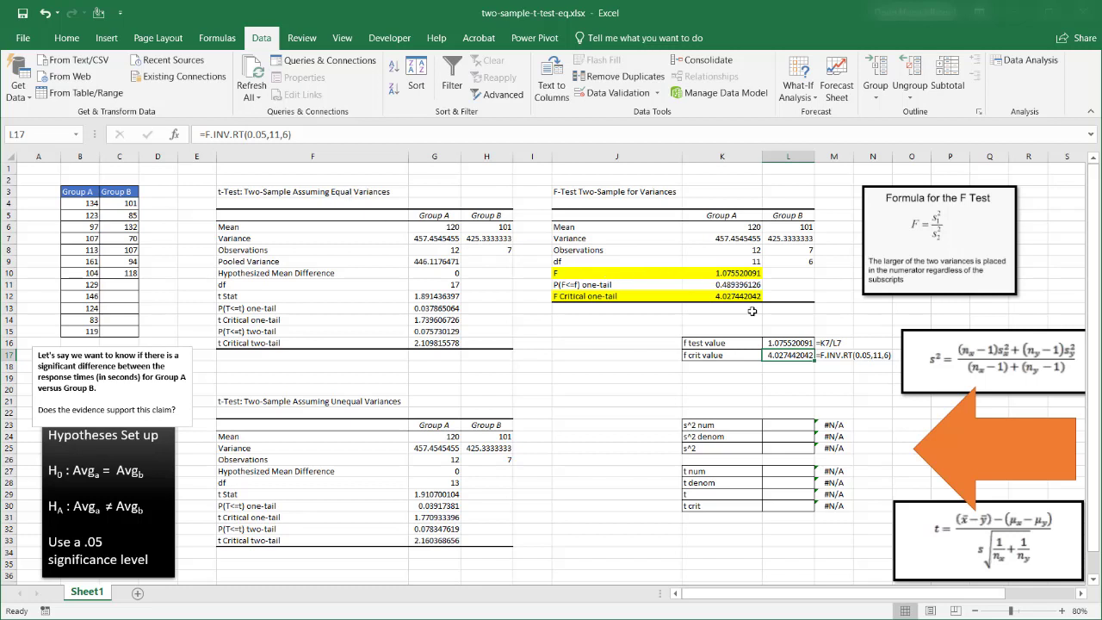
{"action": "left_click", "coordinate": [783, 343]}
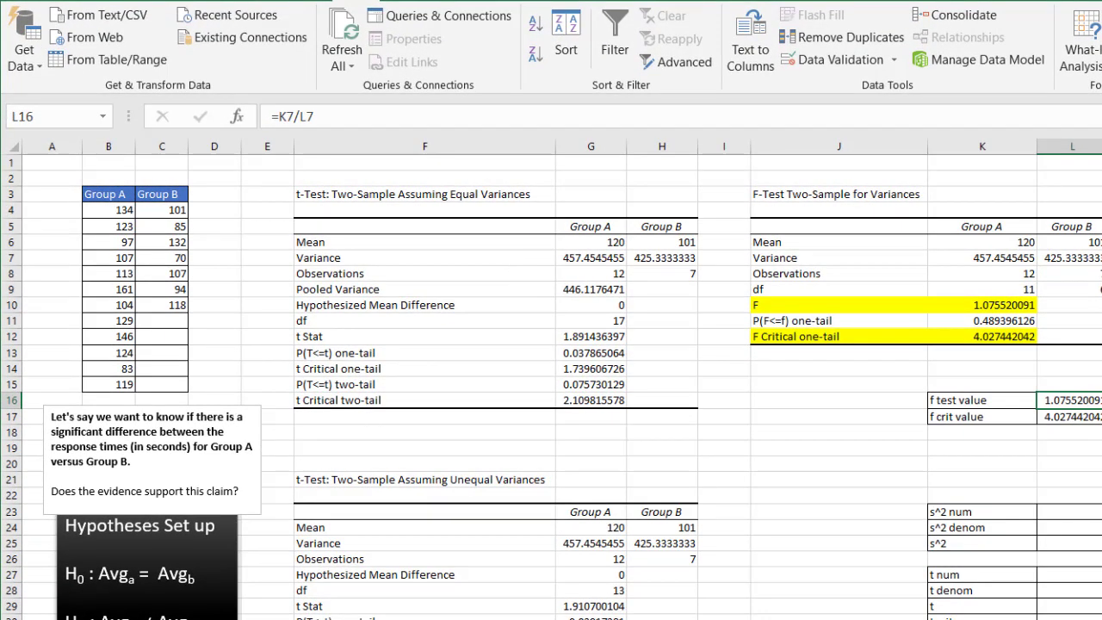
Fill the t Stat label and value in the equal-variances t-test results with yellow
{"action": "left_click", "coordinate": [591, 274]}
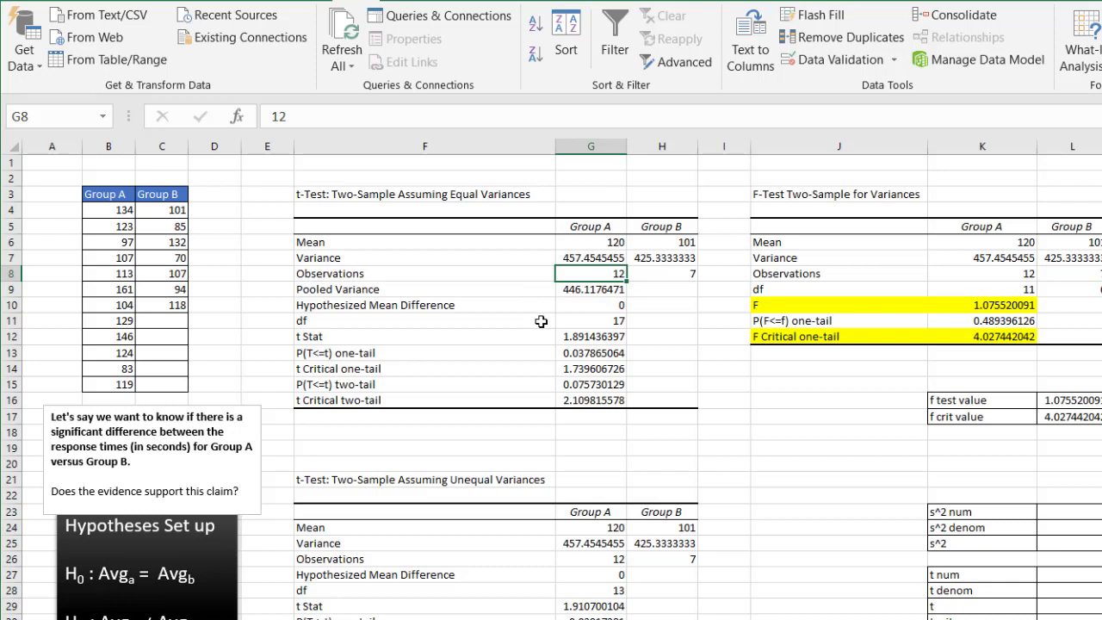
{"action": "left_click", "coordinate": [469, 194]}
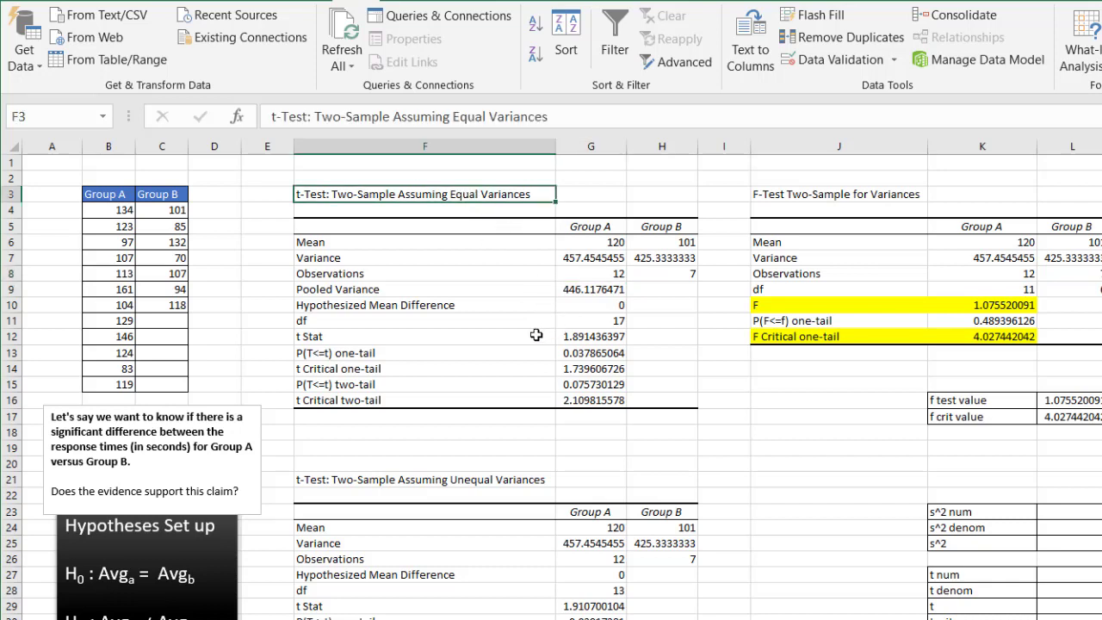
{"action": "left_click_drag", "start_coordinate": [475, 337], "coordinate": [570, 342]}
{"action": "right_click", "coordinate": [574, 344]}
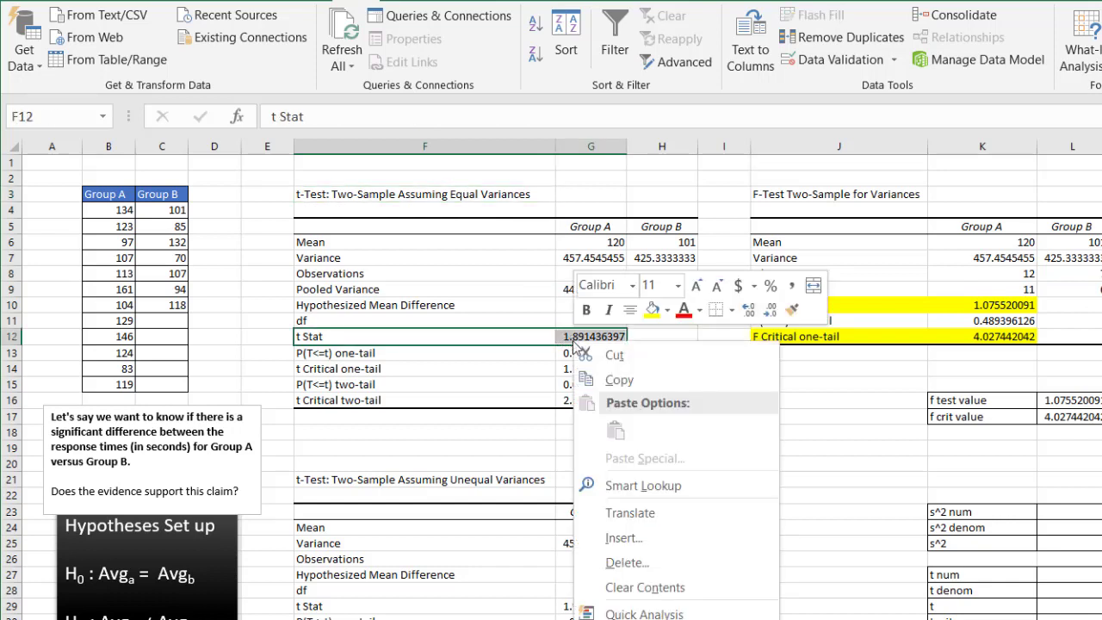
{"action": "left_click", "coordinate": [652, 309]}
{"action": "left_click", "coordinate": [792, 508]}
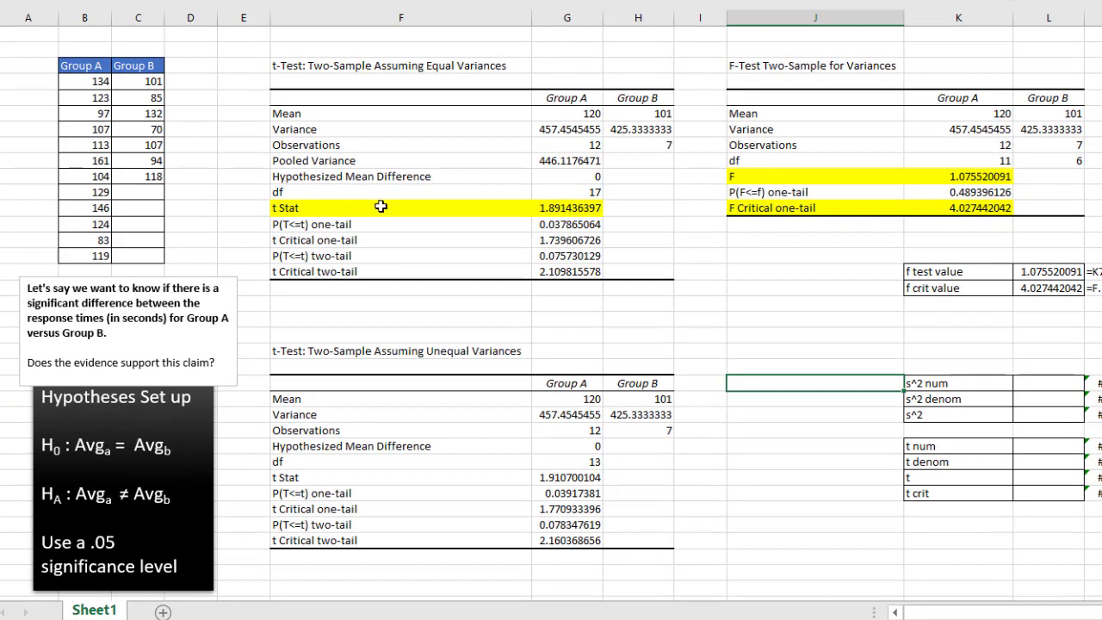
Fill the t Critical two-tail label and value in the equal-variances t-test results with yellow
{"action": "left_click_drag", "start_coordinate": [413, 208], "coordinate": [539, 211]}
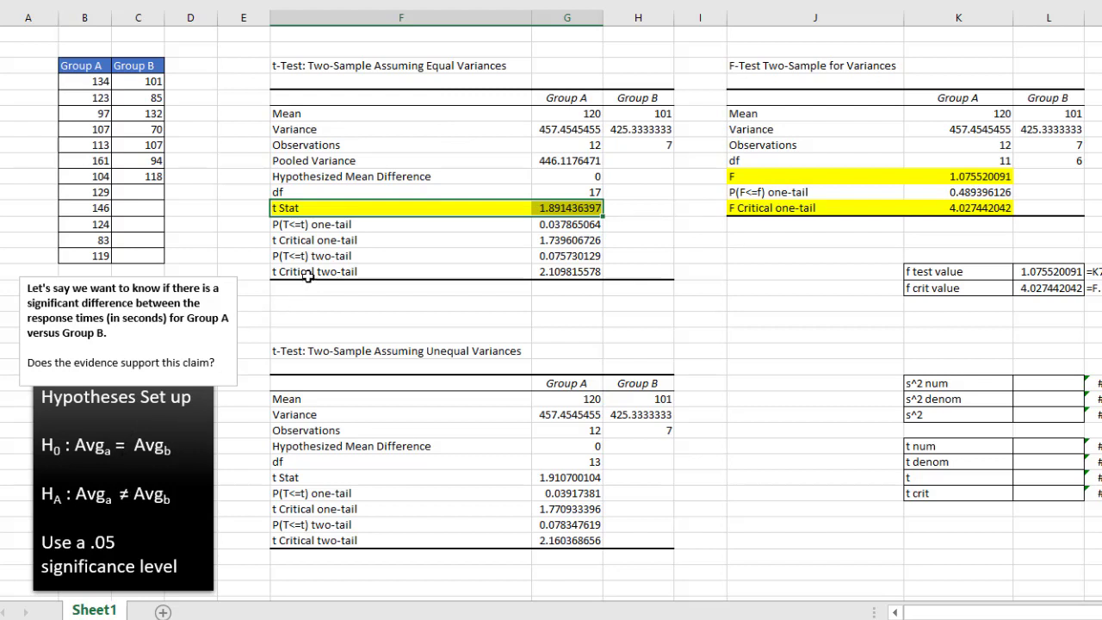
{"action": "left_click_drag", "start_coordinate": [310, 274], "coordinate": [537, 272]}
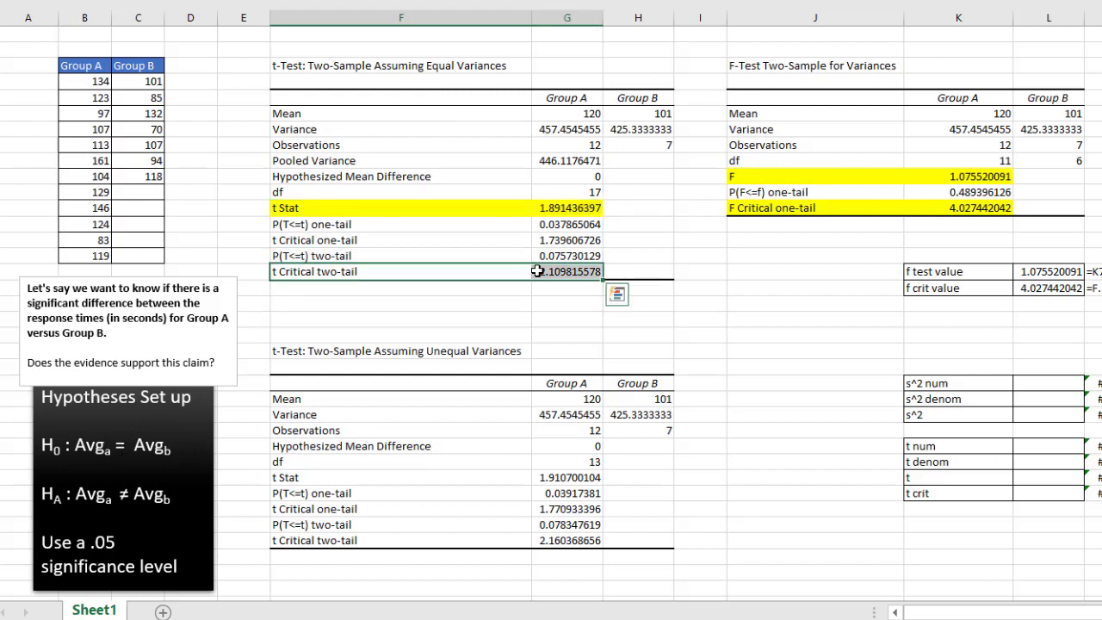
{"action": "right_click", "coordinate": [538, 271]}
{"action": "left_click", "coordinate": [617, 327]}
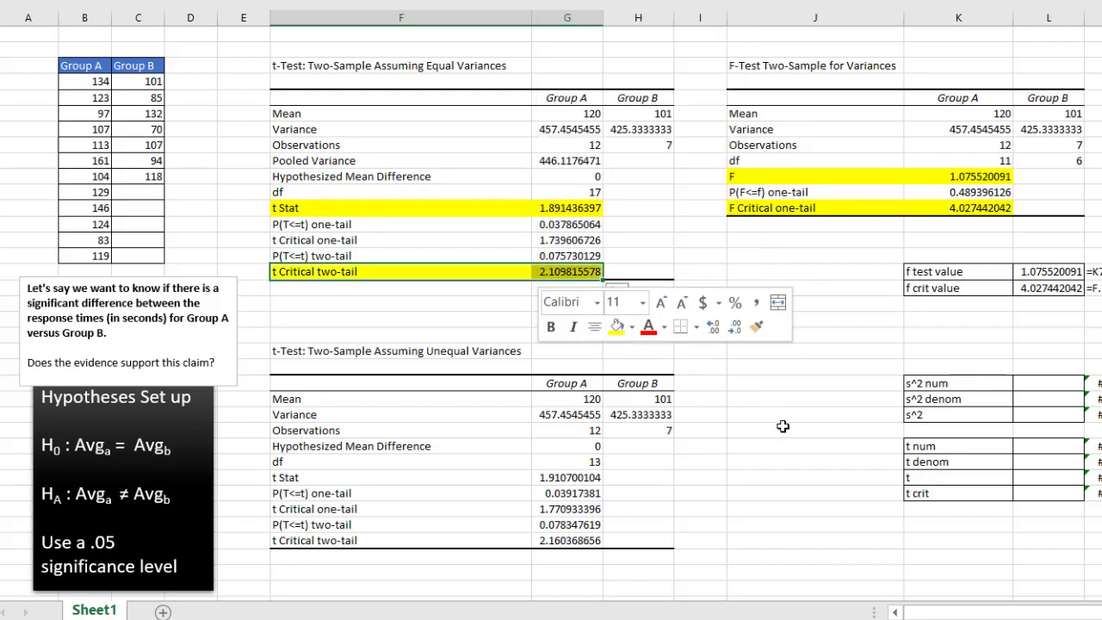
Compare t Stat with t Critical two-tail in the equal-variances results, then relate the outcome to the claim, hypotheses and group data
{"action": "left_click", "coordinate": [594, 210]}
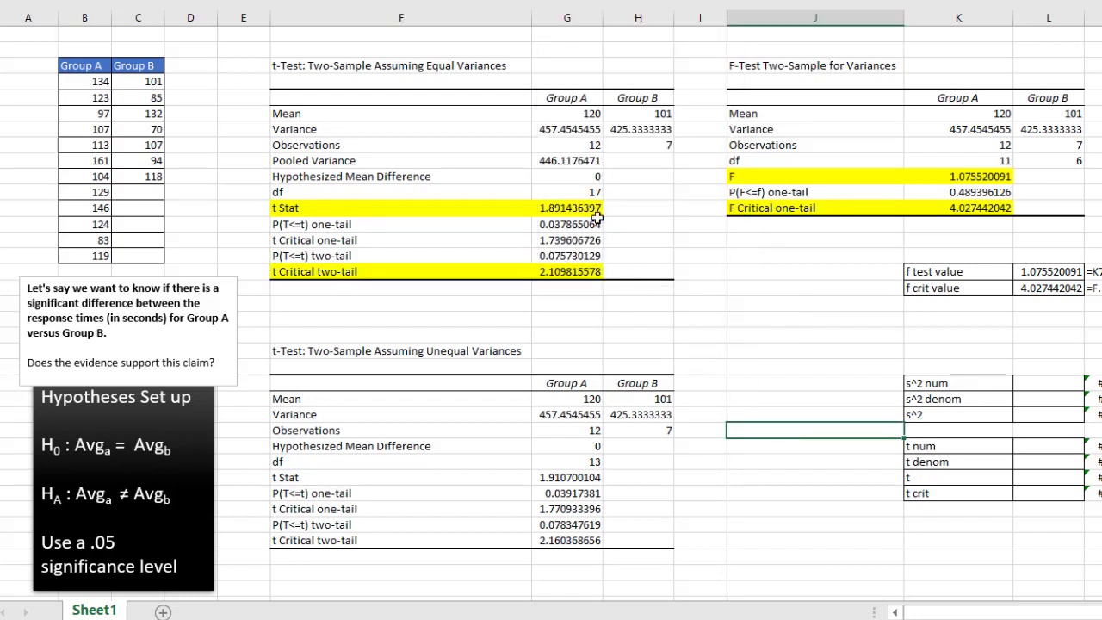
{"action": "left_click", "coordinate": [561, 273]}
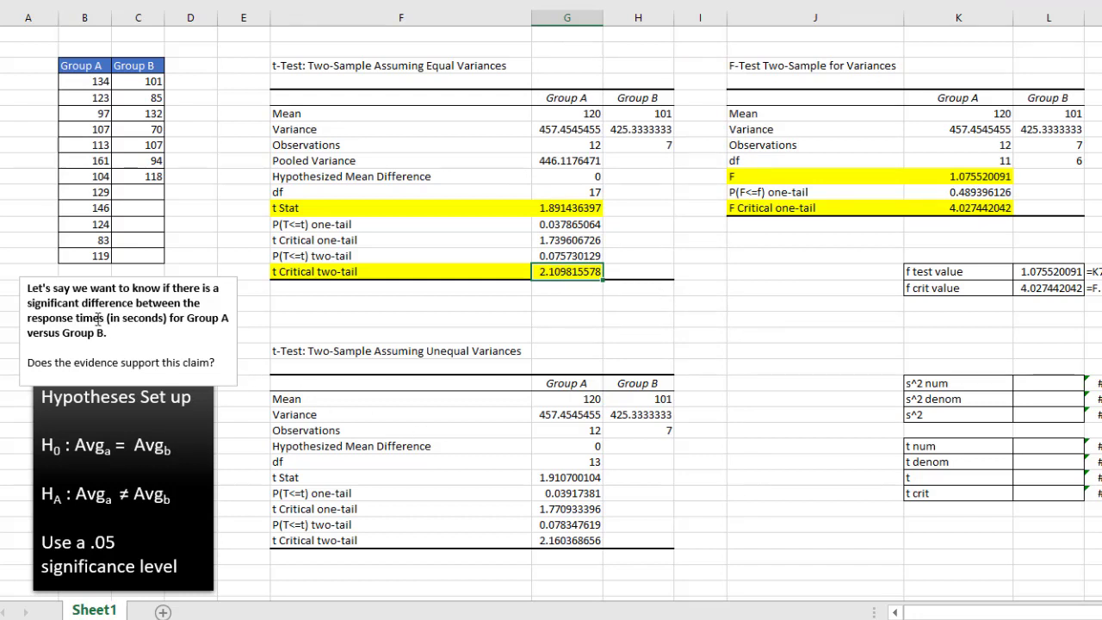
{"action": "left_click", "coordinate": [83, 297]}
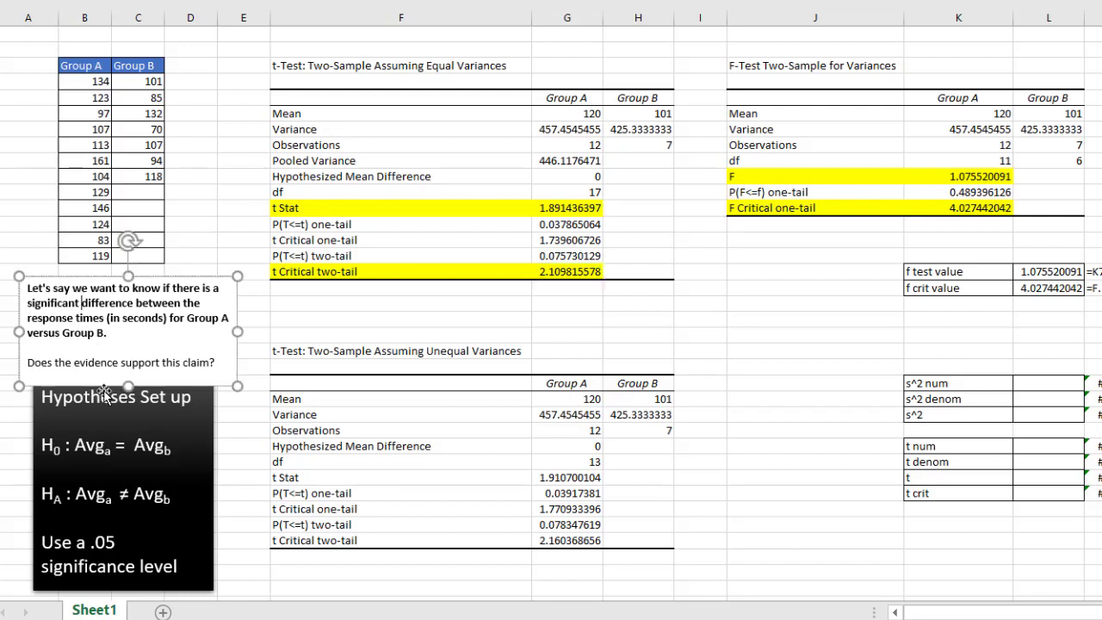
{"action": "left_click", "coordinate": [86, 445]}
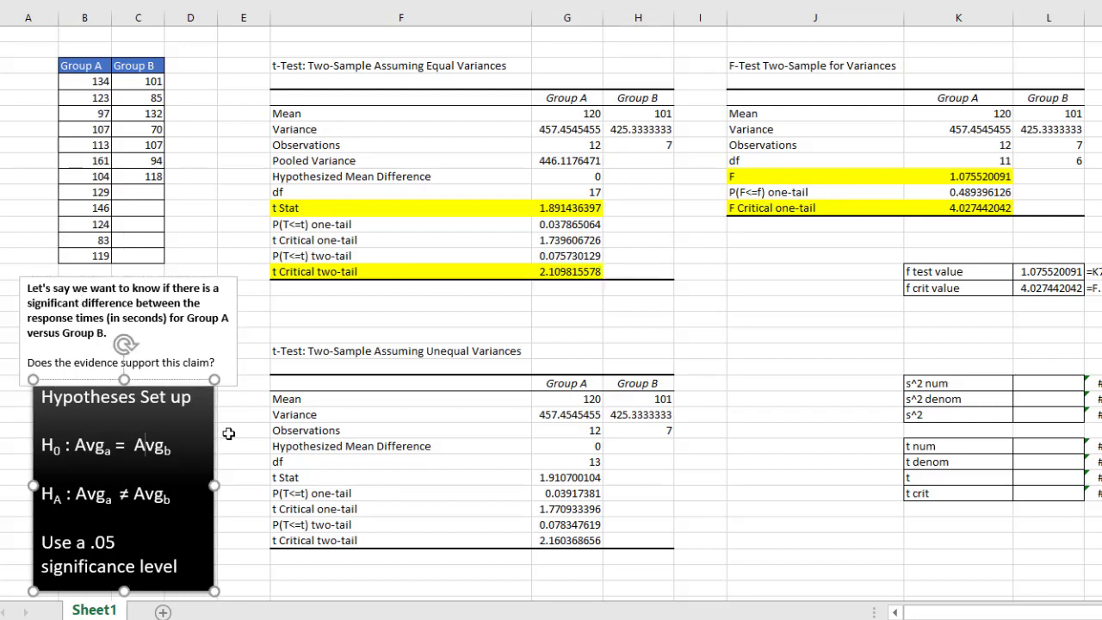
{"action": "left_click", "coordinate": [805, 459]}
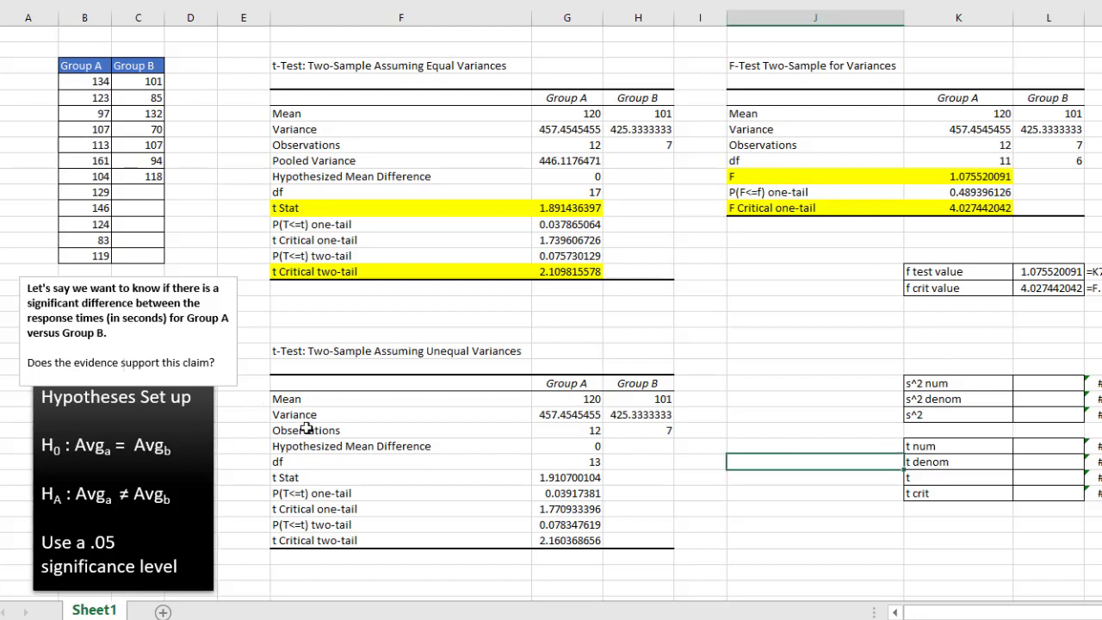
{"action": "left_click", "coordinate": [84, 113]}
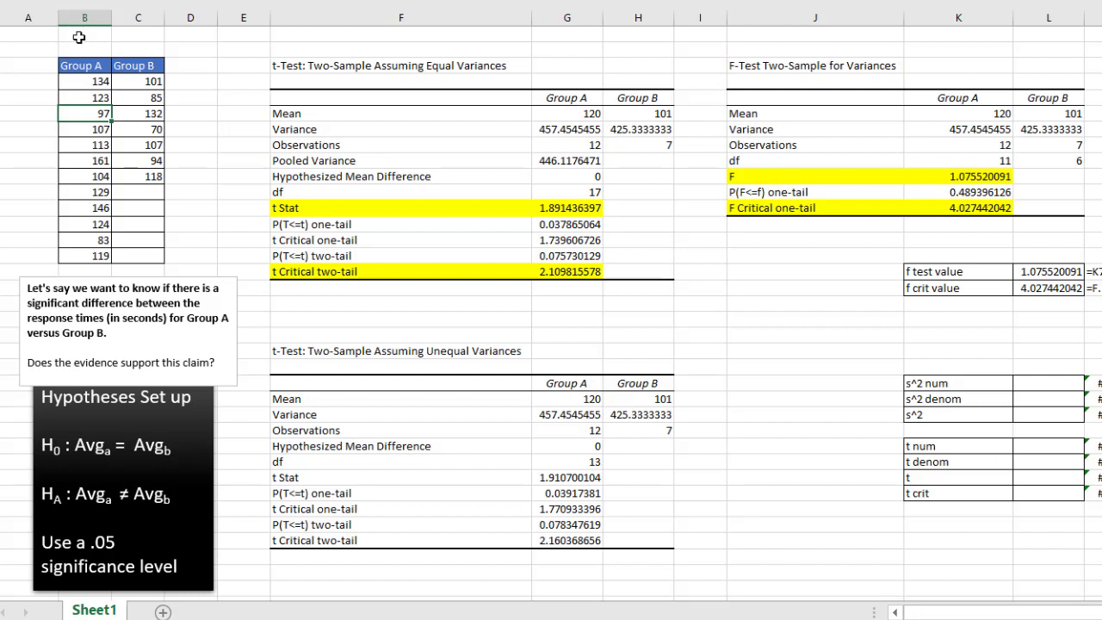
{"action": "left_click", "coordinate": [147, 98]}
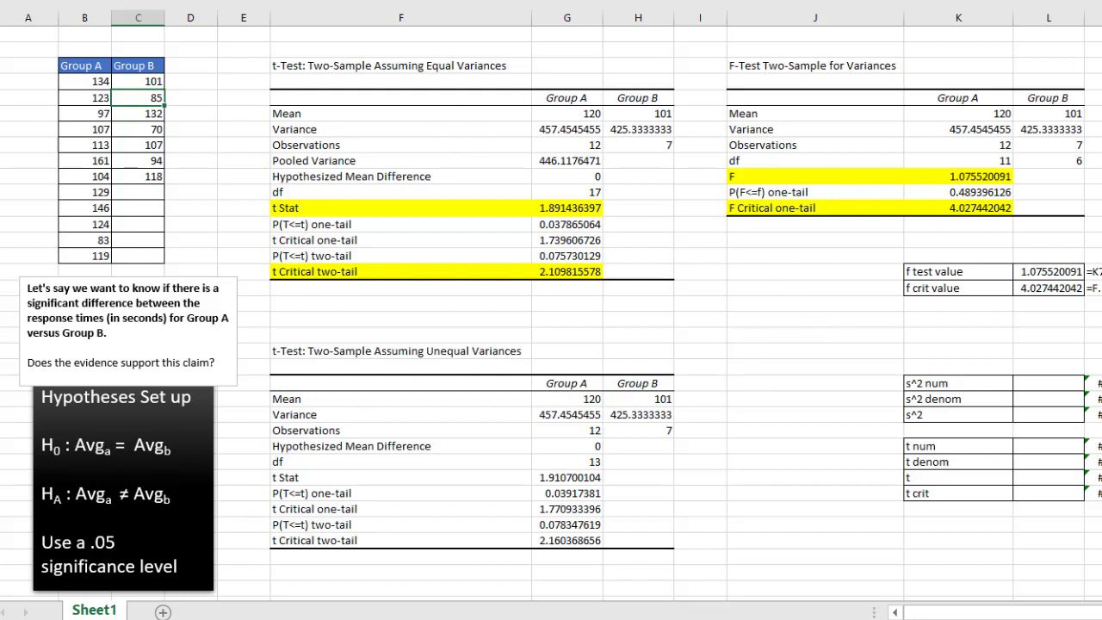
Paste the orange arrow shape and rotate it to point at the equal-variances t-test results
{"action": "key", "text": "ctrl+v"}
{"action": "left_click_drag", "start_coordinate": [927, 402], "coordinate": [748, 315]}
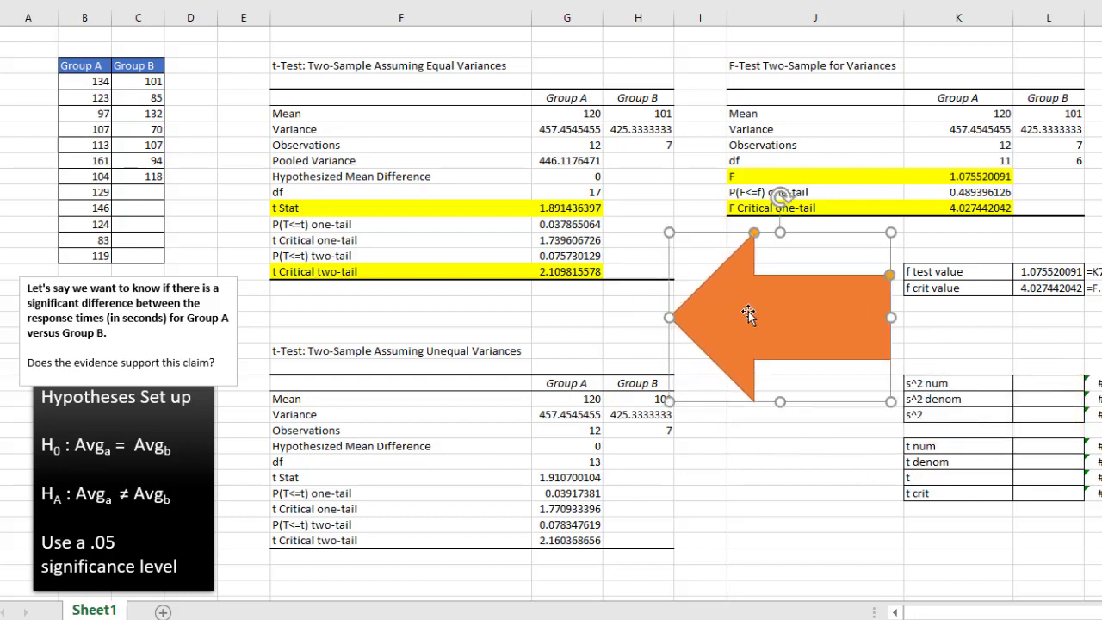
{"action": "left_click_drag", "start_coordinate": [779, 196], "coordinate": [845, 217]}
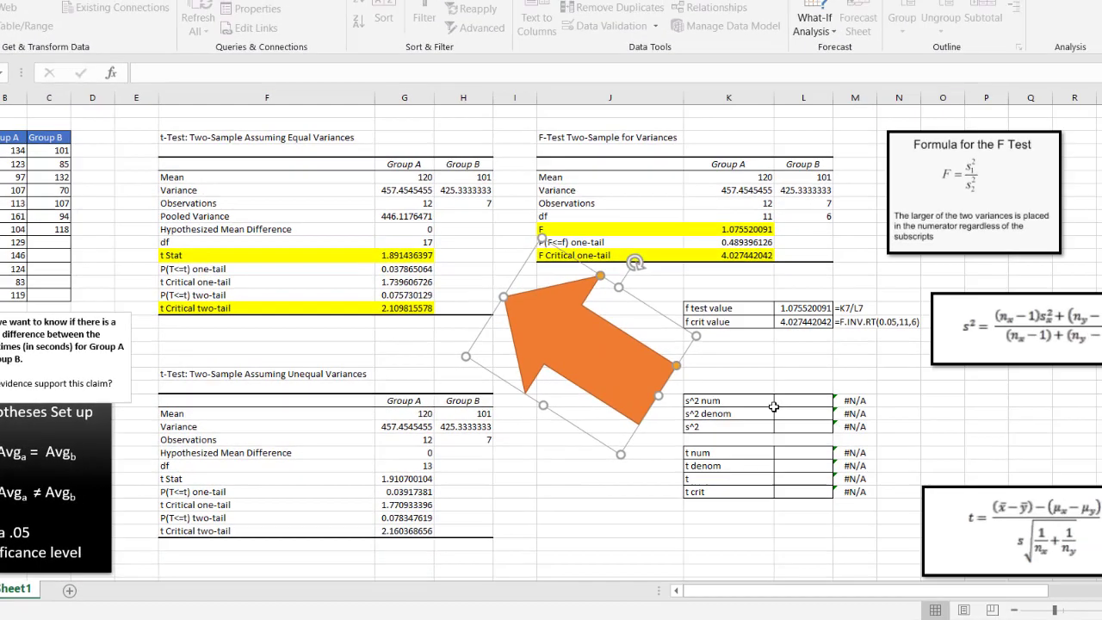
Move the t formula image up to just below the s² formula image
{"action": "left_click", "coordinate": [1003, 310]}
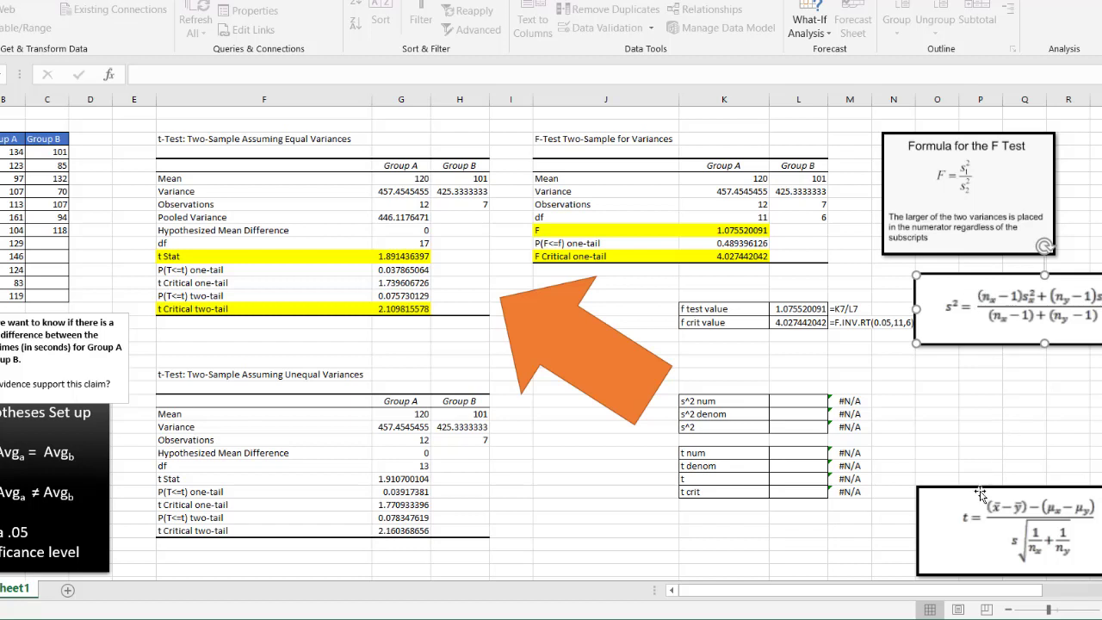
{"action": "left_click_drag", "start_coordinate": [980, 489], "coordinate": [982, 404]}
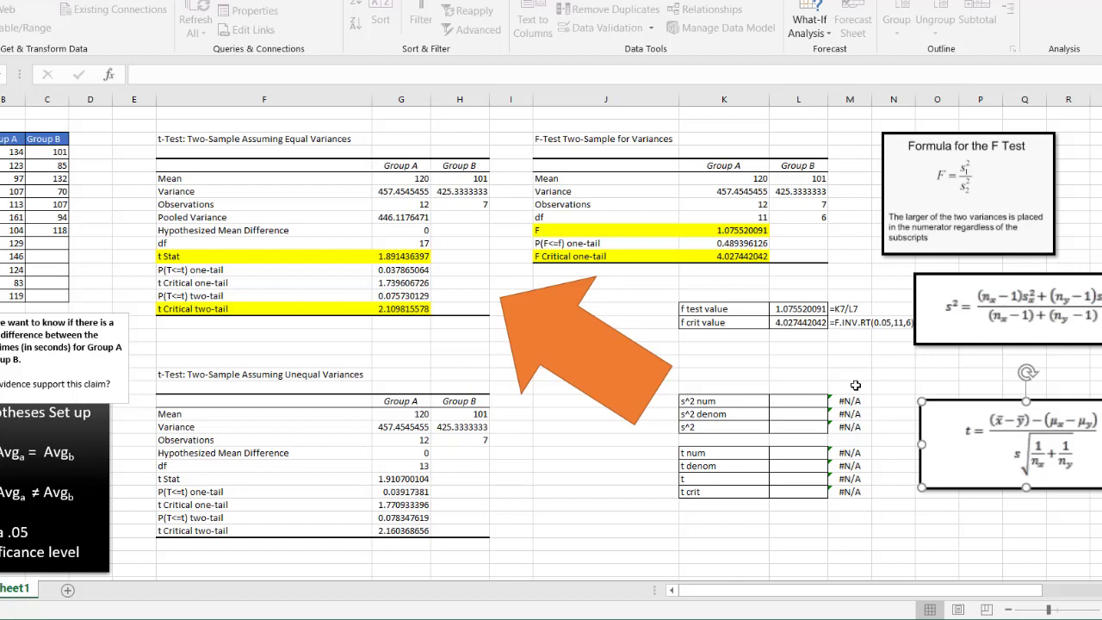
{"action": "key", "text": "Escape"}
Try to calculate s^2 num in L23 with =(K8-1)*K7)+(L8-1)*L7)
{"action": "type", "text": "="}
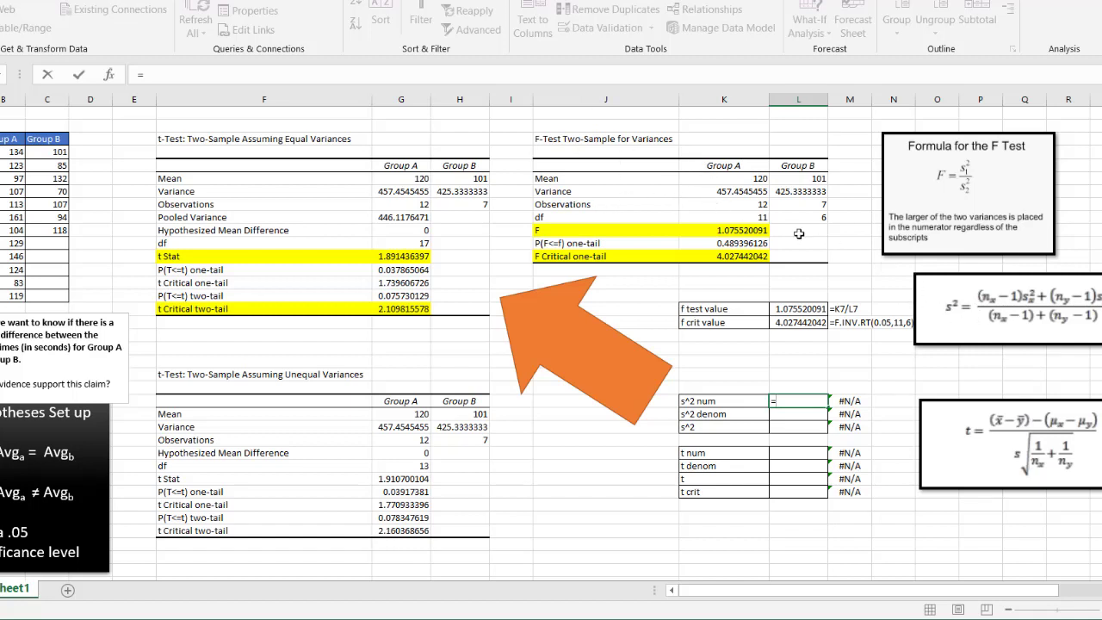
{"action": "type", "text": "("}
{"action": "left_click", "coordinate": [736, 205]}
{"action": "type", "text": "-1)*"}
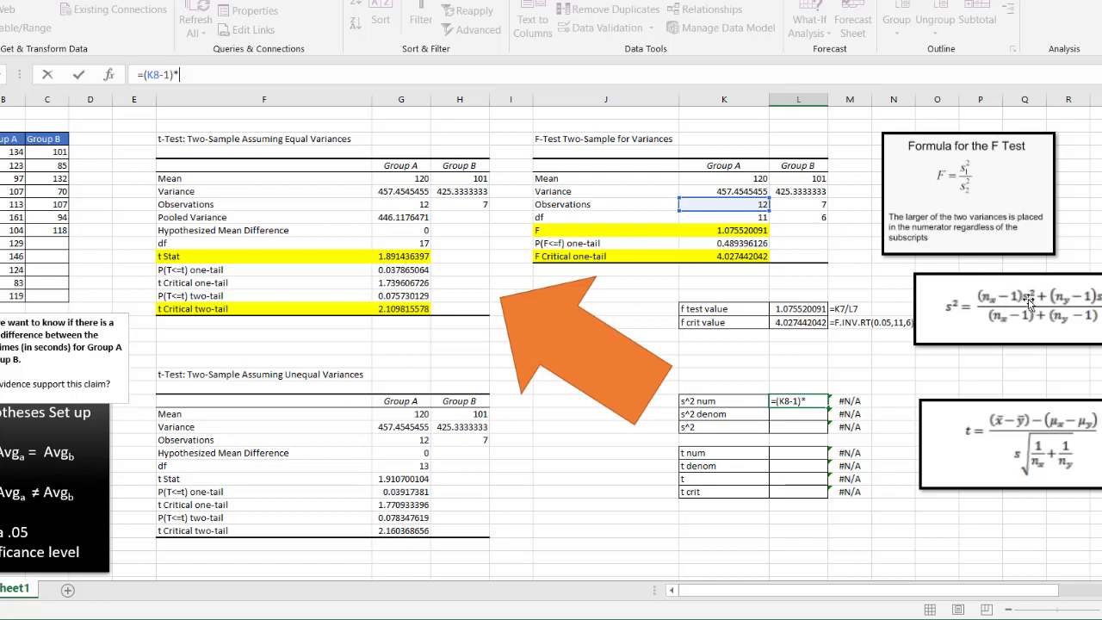
{"action": "left_click", "coordinate": [710, 191]}
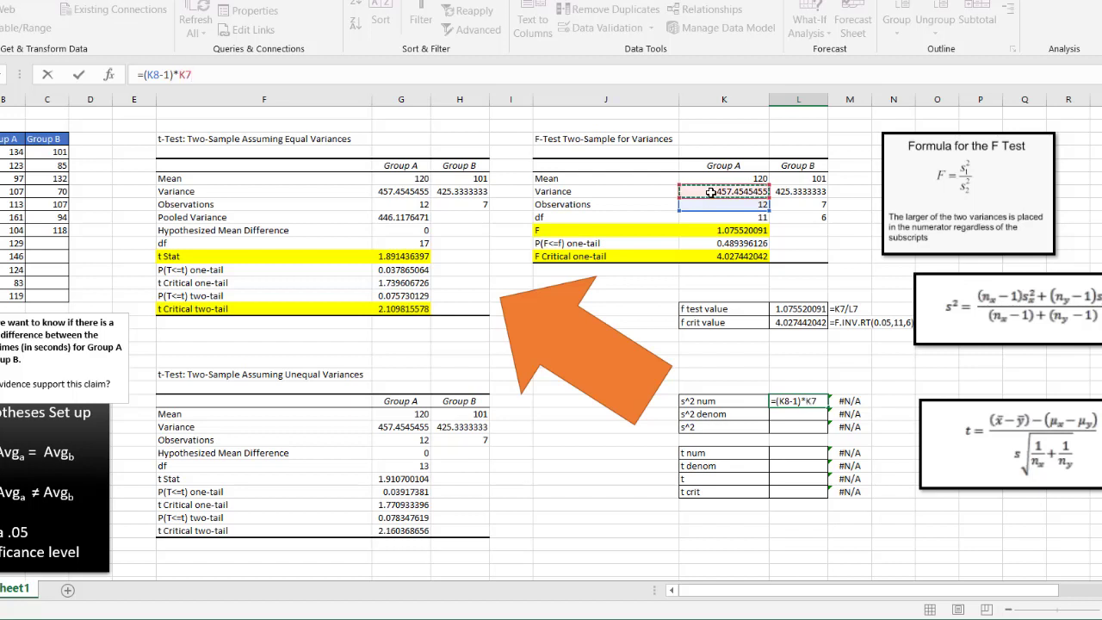
{"action": "type", "text": ")+("}
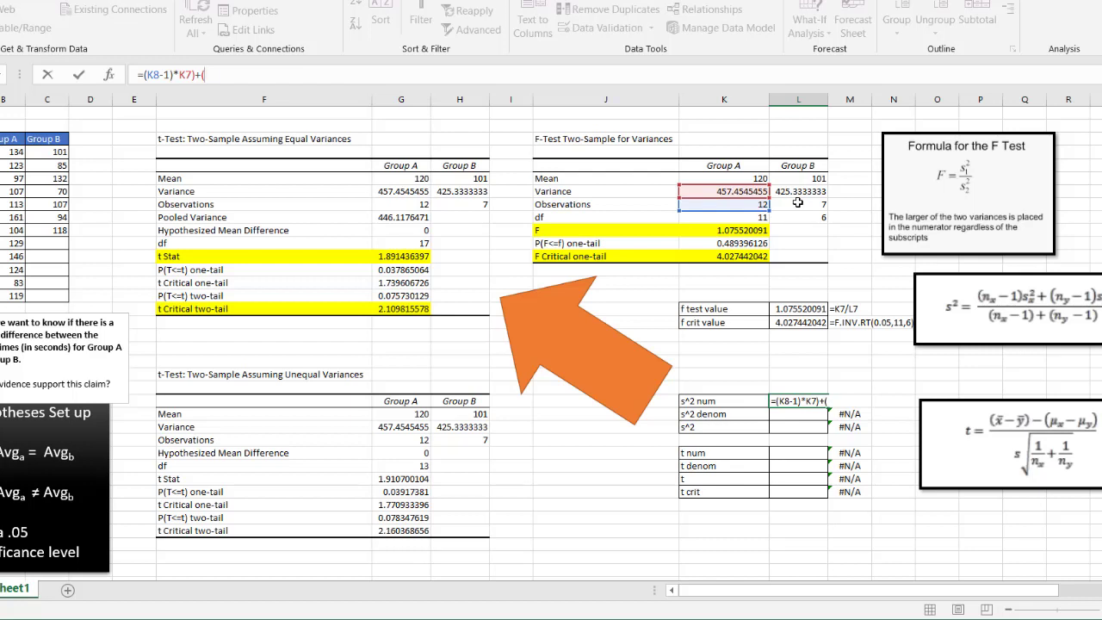
{"action": "left_click", "coordinate": [798, 202]}
{"action": "type", "text": "-1)*"}
{"action": "left_click", "coordinate": [804, 192]}
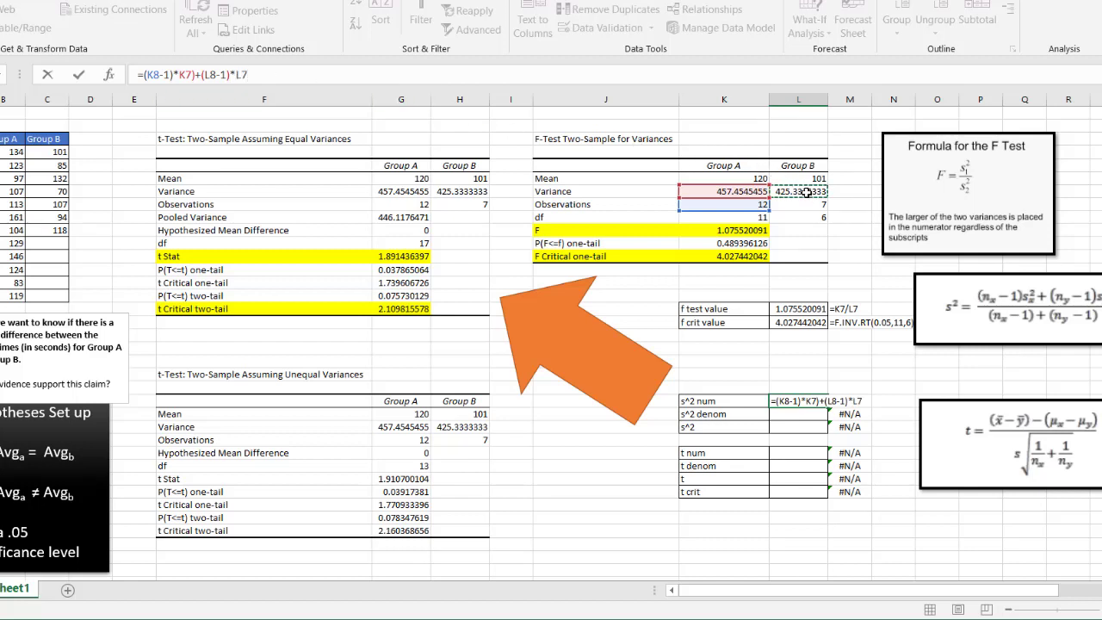
{"action": "type", "text": ")"}
{"action": "key", "text": "Return"}
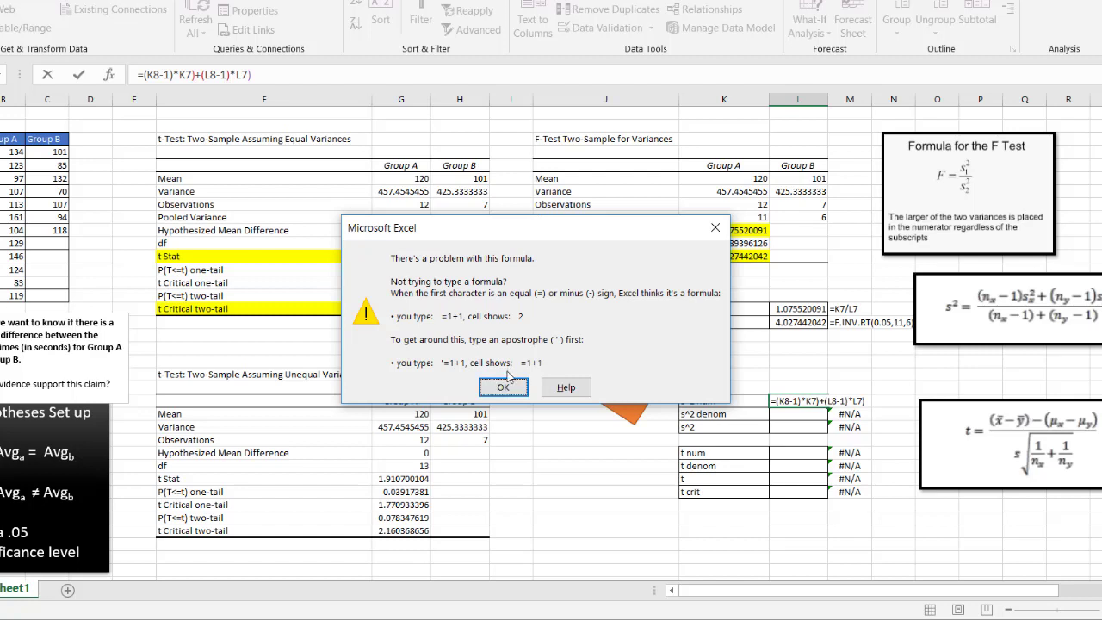
Correct the parentheses of the s^2 num formula in L23 to =((K8-1)*K7)+((L8-1)*L7)
{"action": "left_click", "coordinate": [504, 387]}
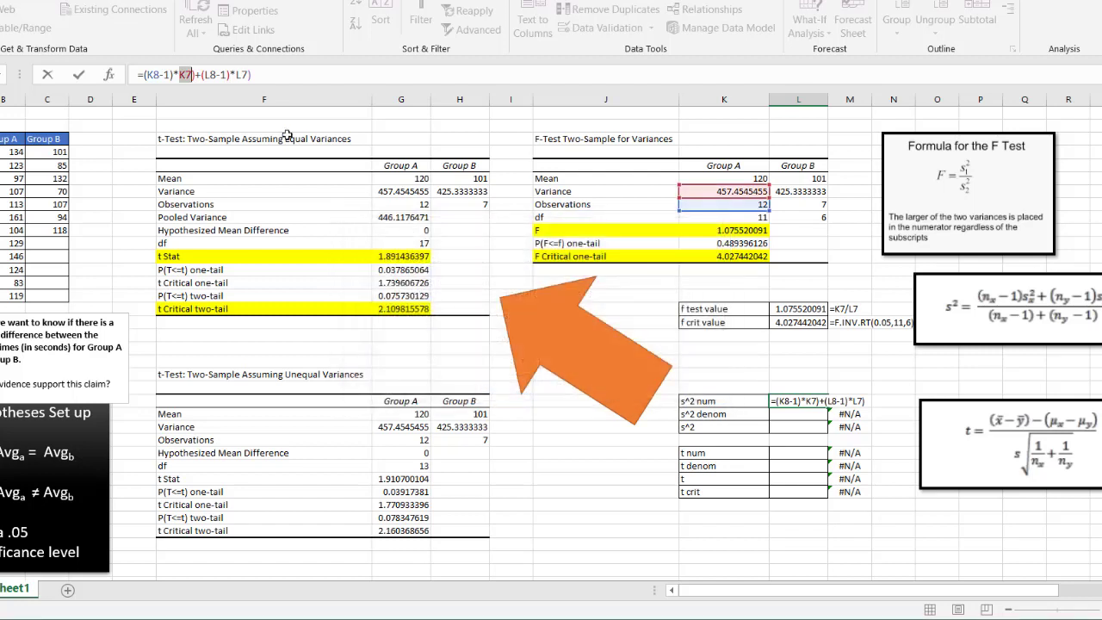
{"action": "left_click", "coordinate": [205, 76]}
{"action": "type", "text": "("}
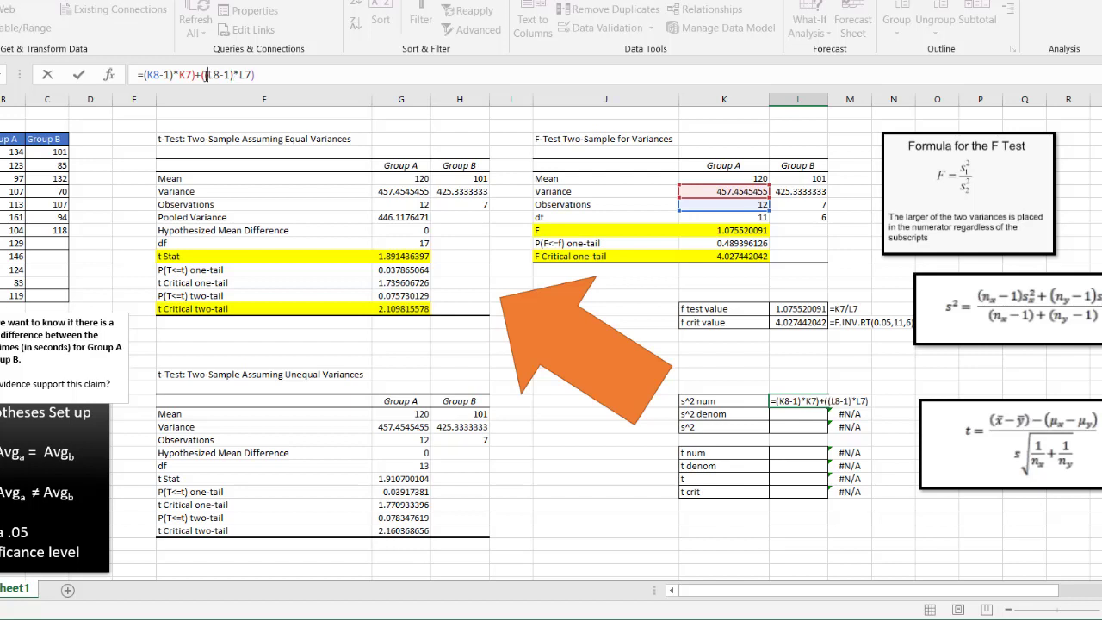
{"action": "left_click", "coordinate": [145, 75]}
{"action": "type", "text": "("}
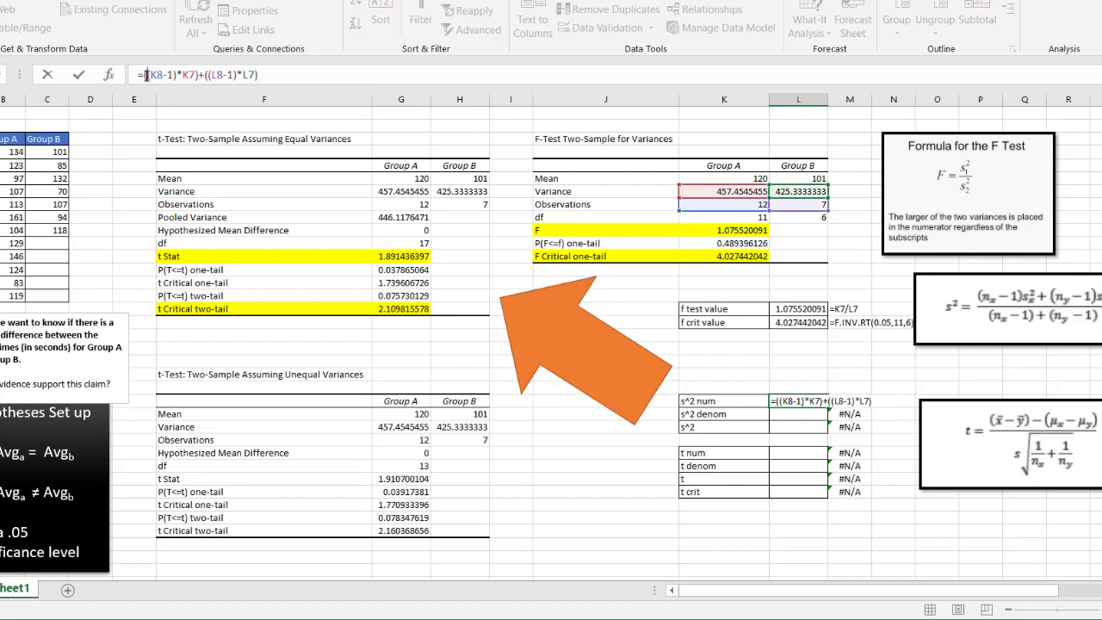
{"action": "key", "text": "Return"}
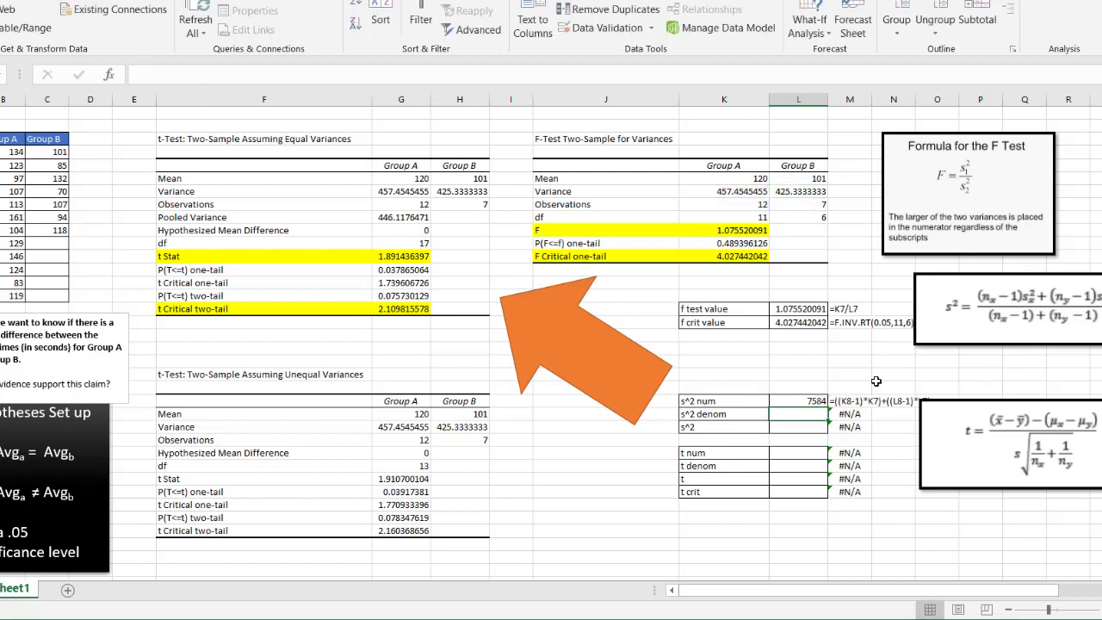
Move the t formula image down and the s² formula image slightly up to uncover the formula text in column M
{"action": "left_click", "coordinate": [786, 401]}
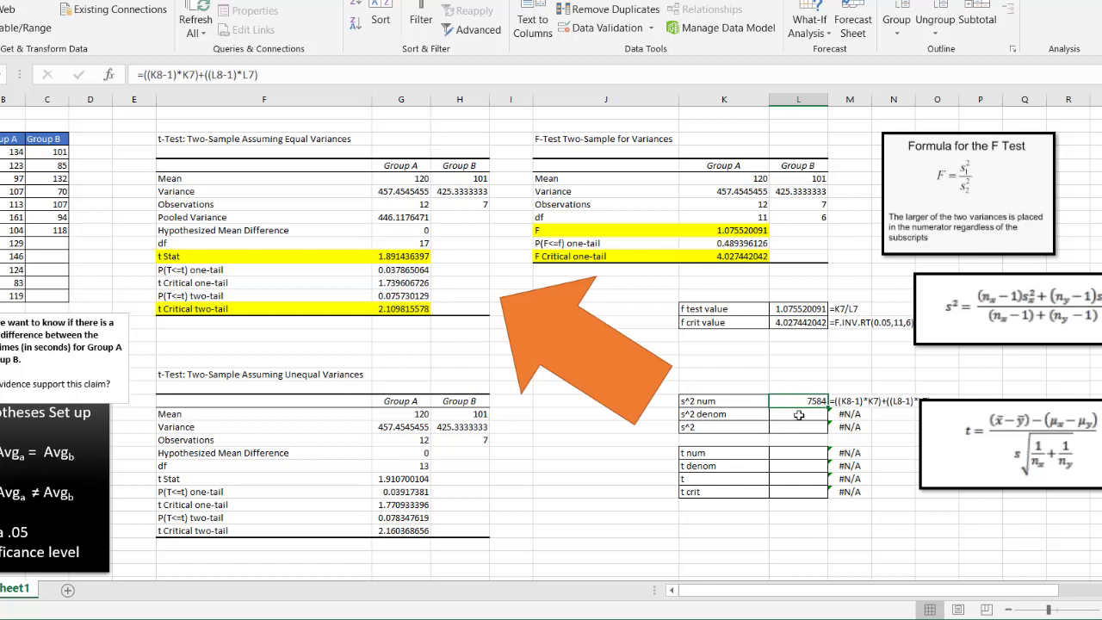
{"action": "left_click_drag", "start_coordinate": [977, 406], "coordinate": [975, 508]}
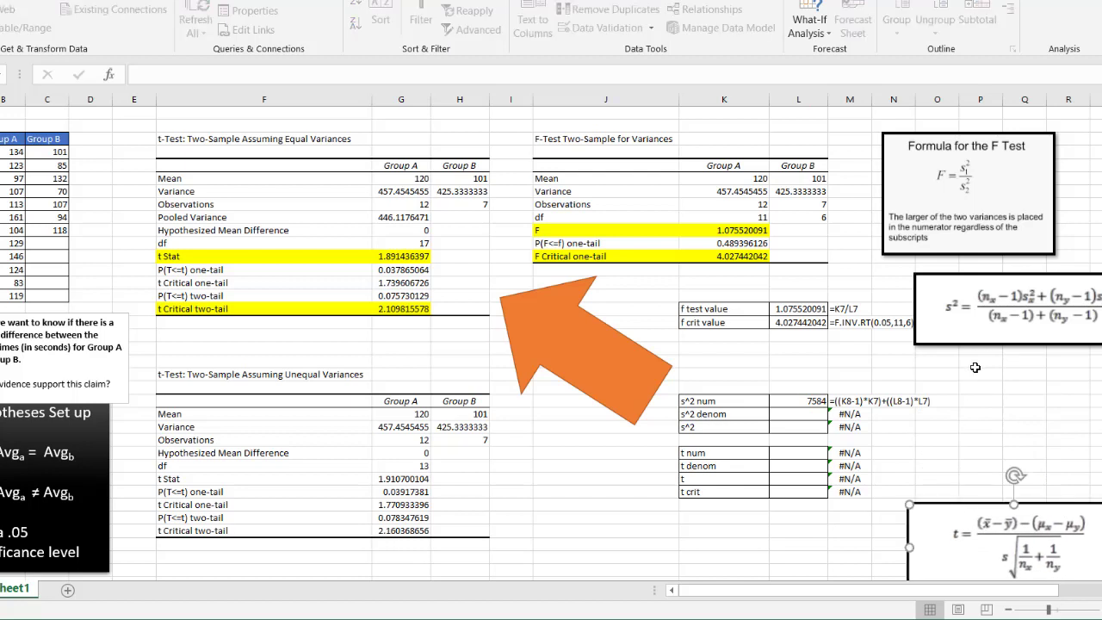
{"action": "left_click_drag", "start_coordinate": [986, 277], "coordinate": [991, 265]}
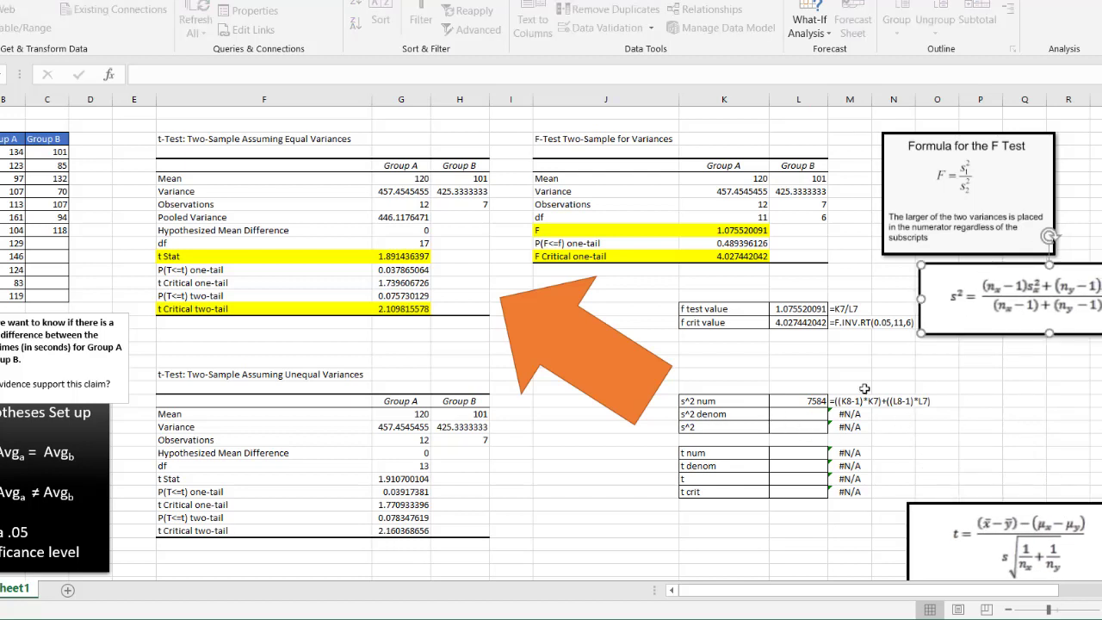
Calculate s^2 denom in L24 by adding the two groups' degrees of freedom with =K9+L9
{"action": "left_click", "coordinate": [802, 413]}
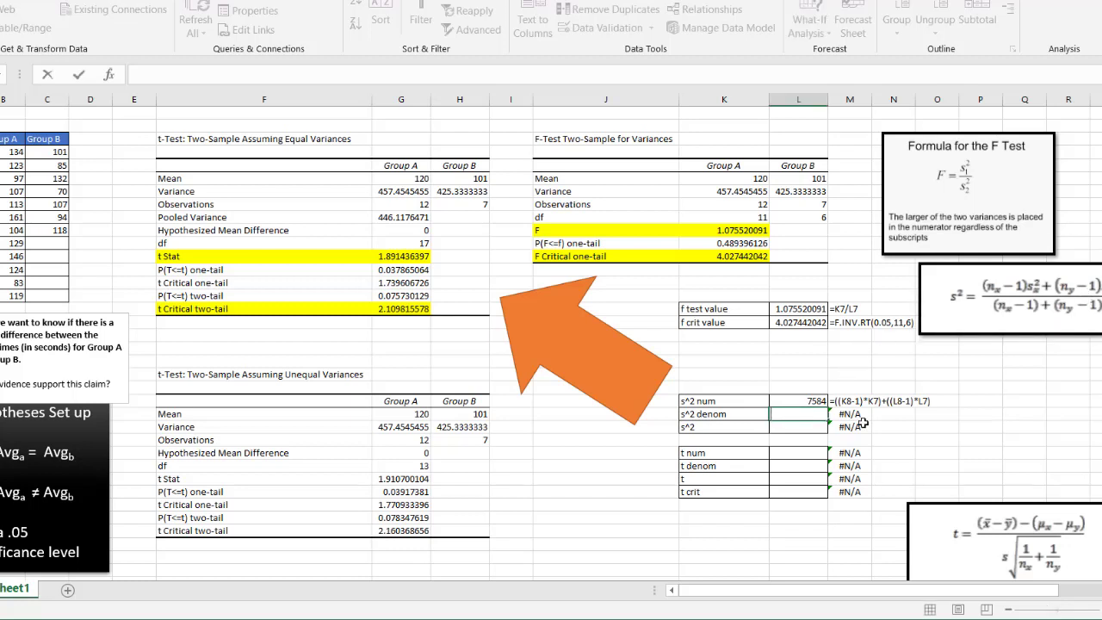
{"action": "left_click", "coordinate": [742, 218]}
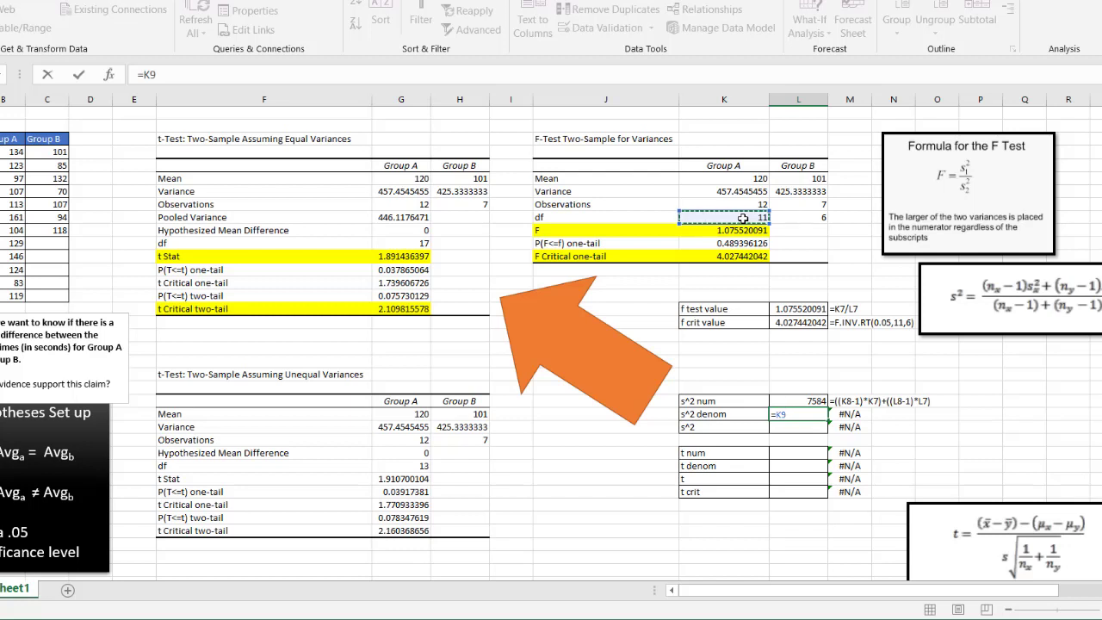
{"action": "type", "text": "+"}
{"action": "left_click", "coordinate": [803, 217]}
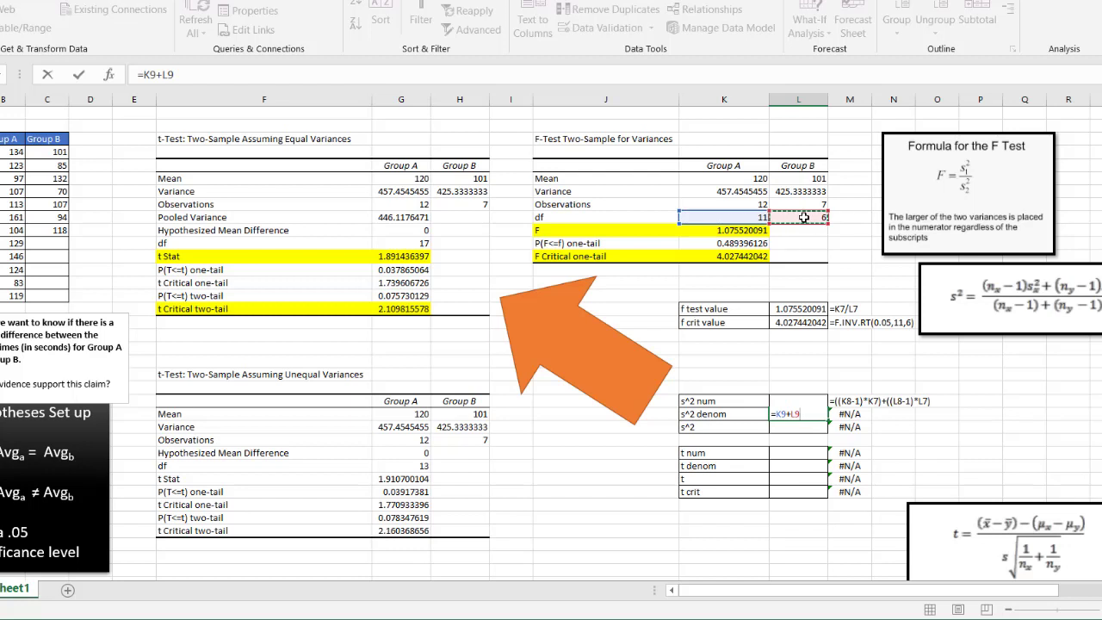
{"action": "key", "text": "Return"}
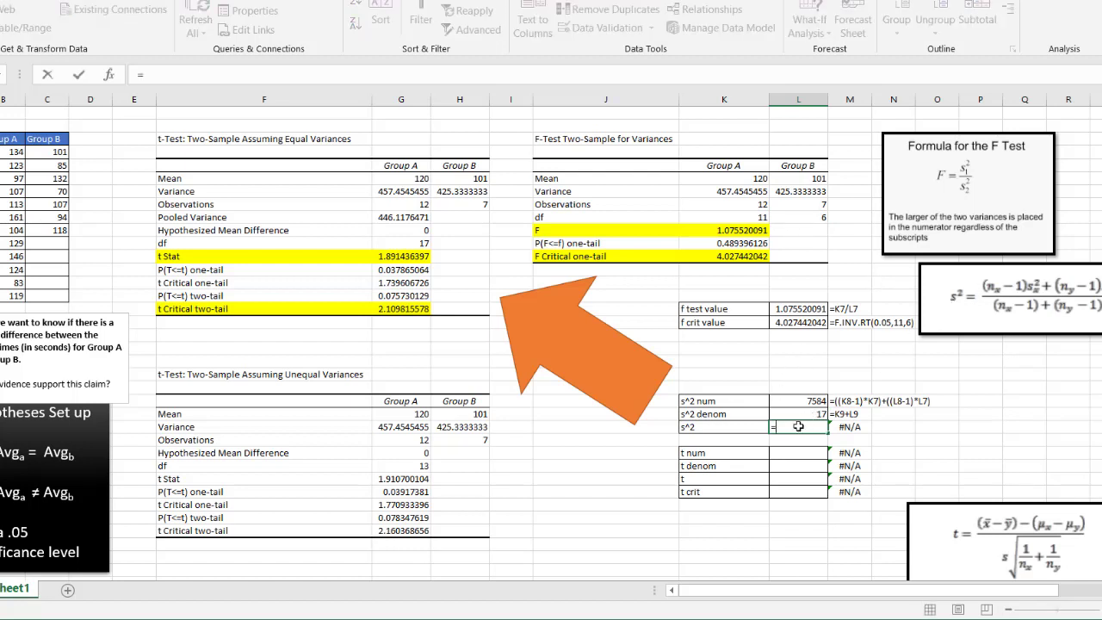
Calculate s^2 in L25 by dividing the numerator by the denominator with =L23/L24
{"action": "type", "text": "="}
{"action": "left_click", "coordinate": [791, 401]}
{"action": "type", "text": "/"}
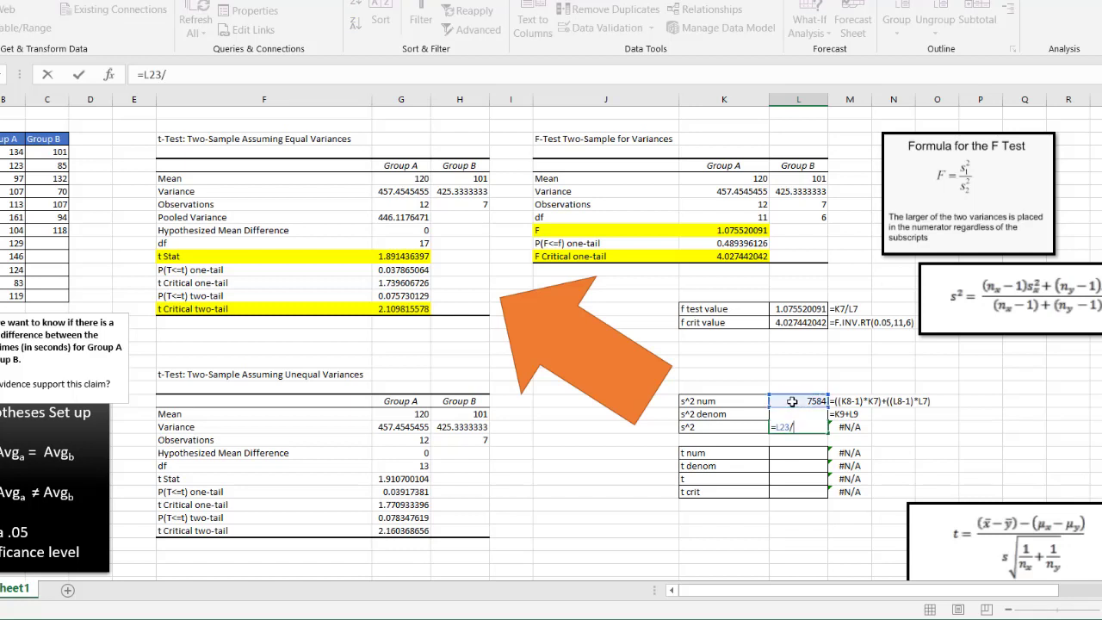
{"action": "type", "text": "l24"}
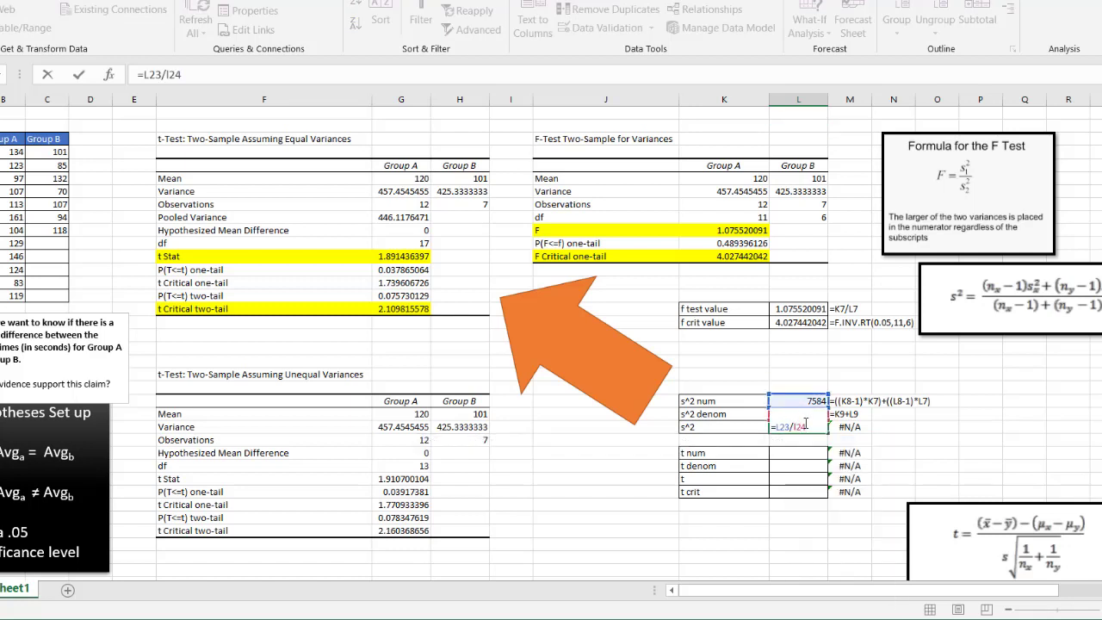
{"action": "key", "text": "Return"}
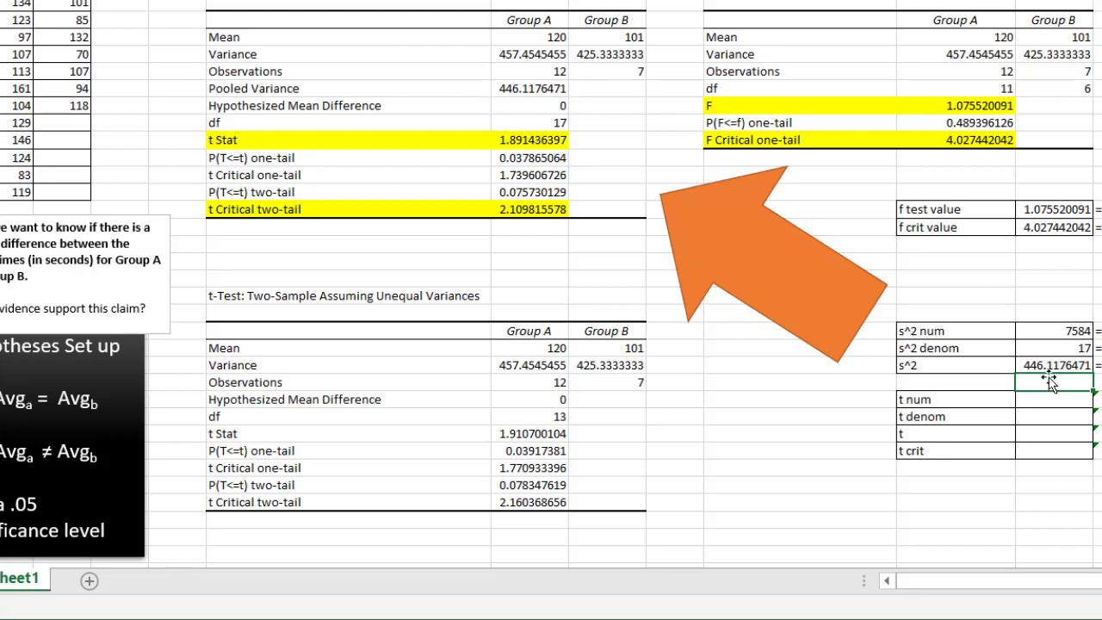
{"action": "left_click", "coordinate": [1048, 365]}
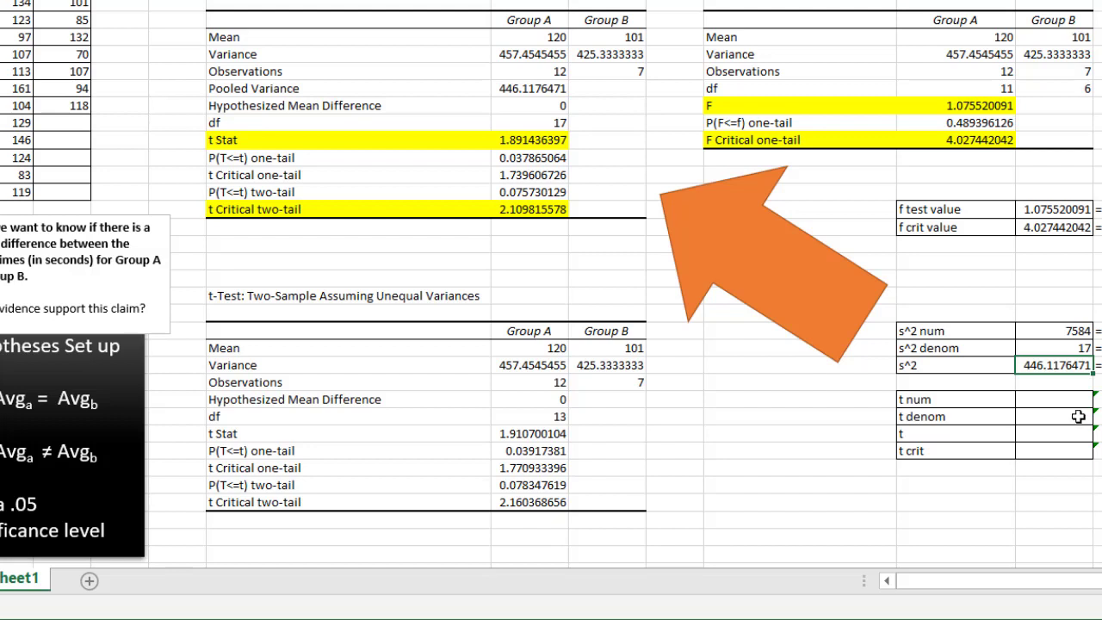
Calculate t num in L27 as the difference between the two group means with =K6-L6
{"action": "left_click", "coordinate": [1058, 397]}
{"action": "type", "text": "="}
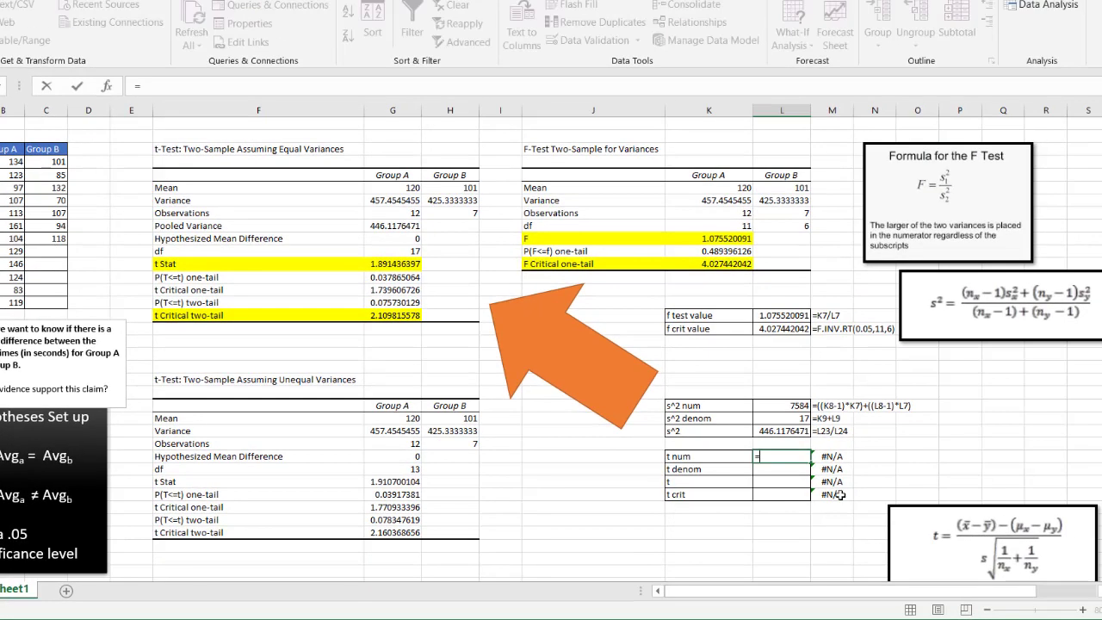
{"action": "left_click", "coordinate": [719, 188]}
{"action": "type", "text": "-"}
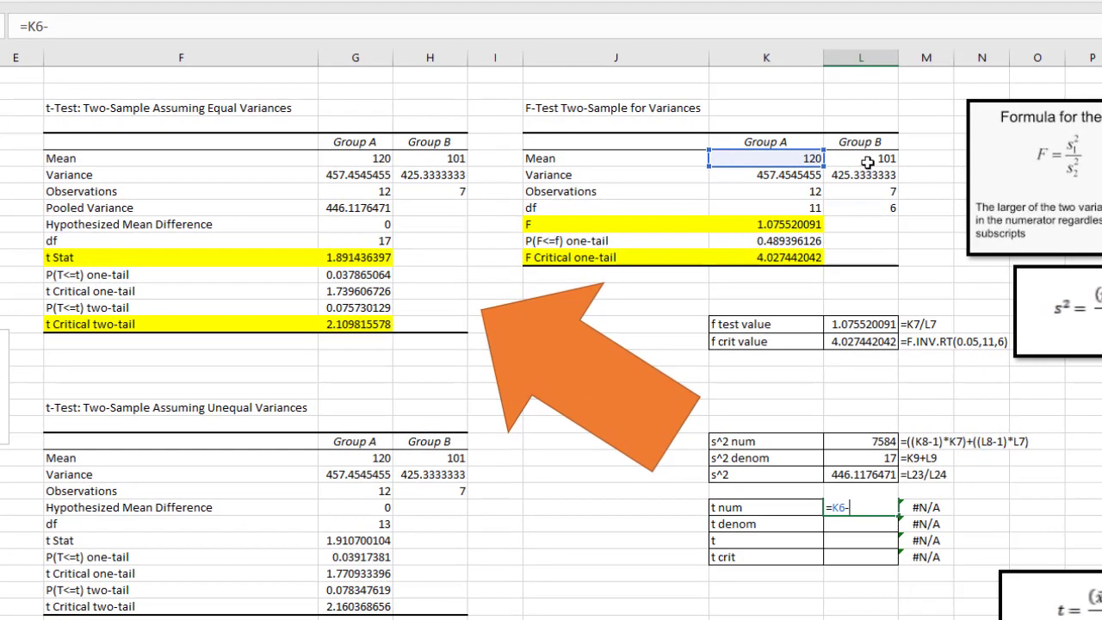
{"action": "left_click", "coordinate": [844, 168]}
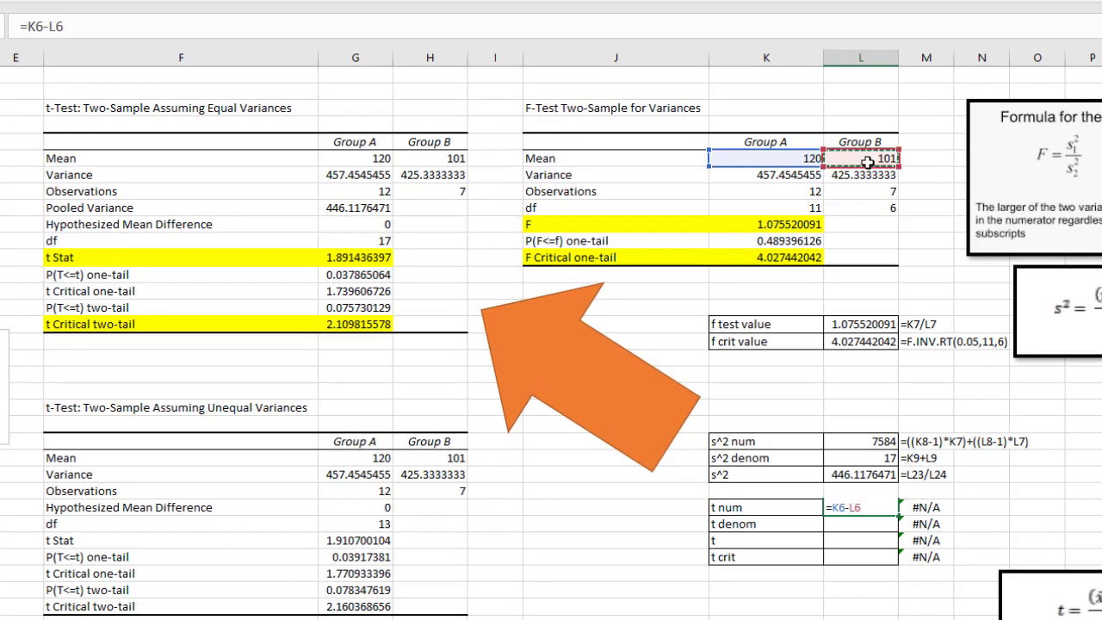
{"action": "key", "text": "Return"}
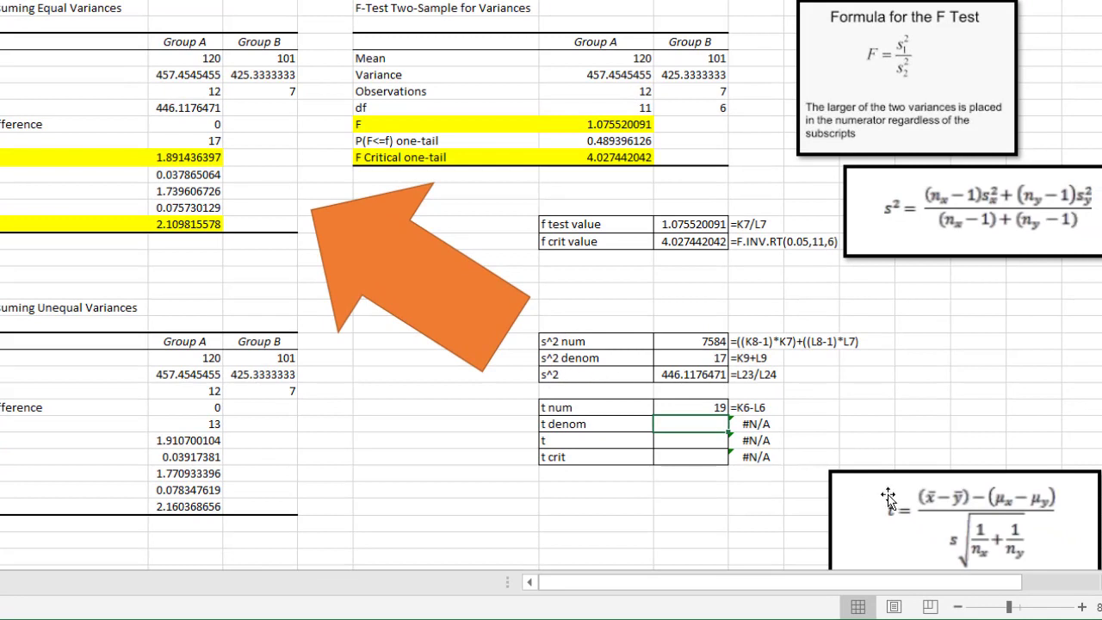
Calculate t denom in L28 from the pooled variance and the group sizes with =SQRT(L25)*SQRT((1/K8)+(1/L8))
{"action": "type", "text": "=s"}
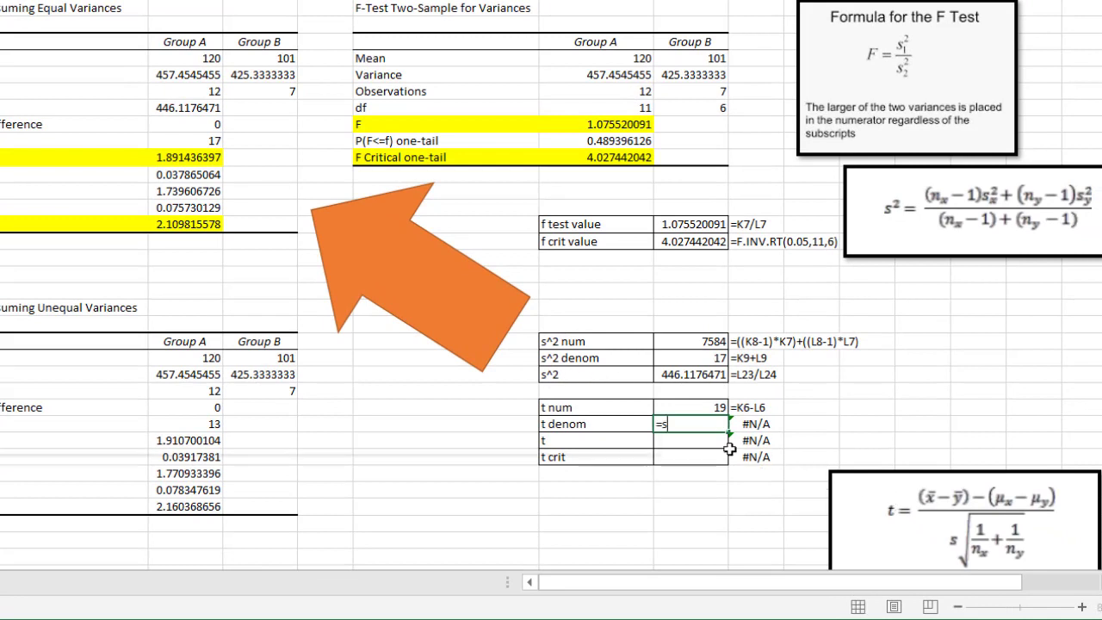
{"action": "type", "text": "qrt("}
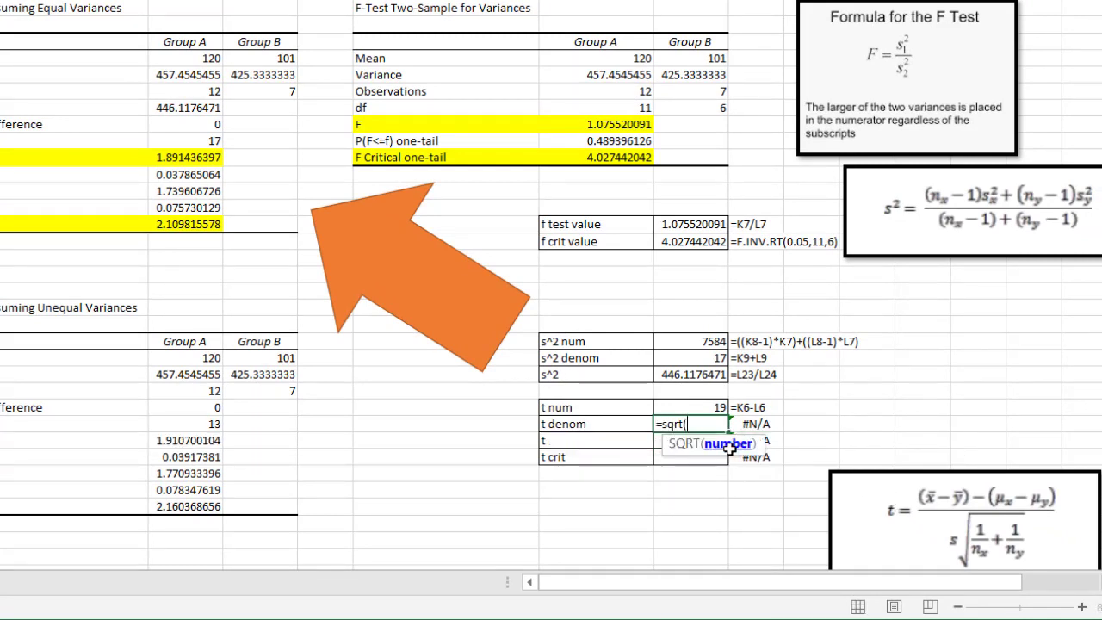
{"action": "left_click", "coordinate": [691, 372]}
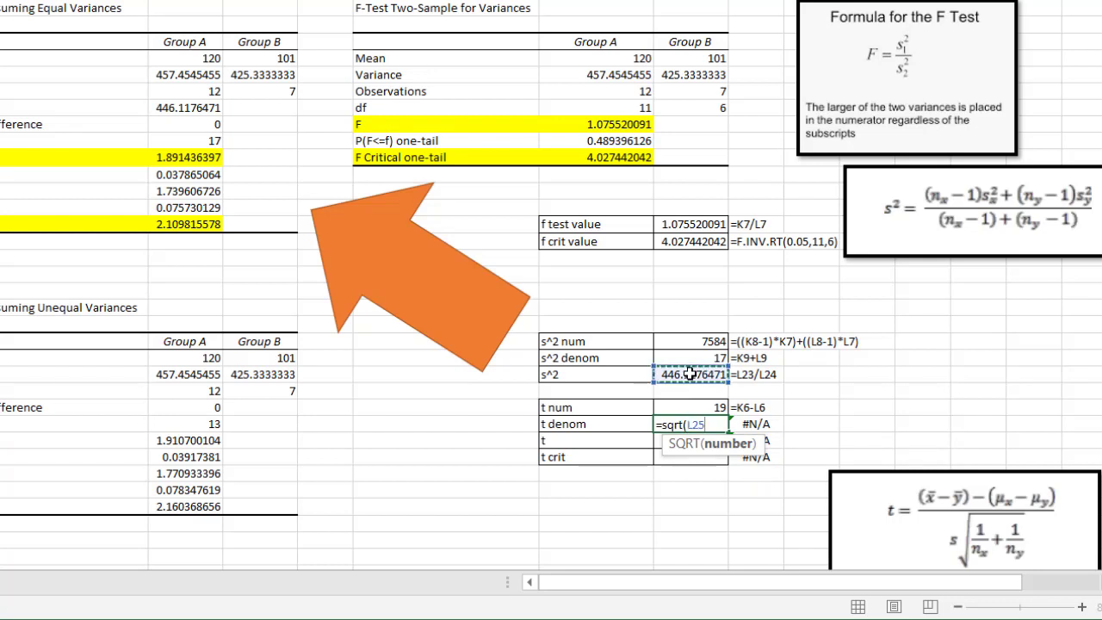
{"action": "type", "text": ")*"}
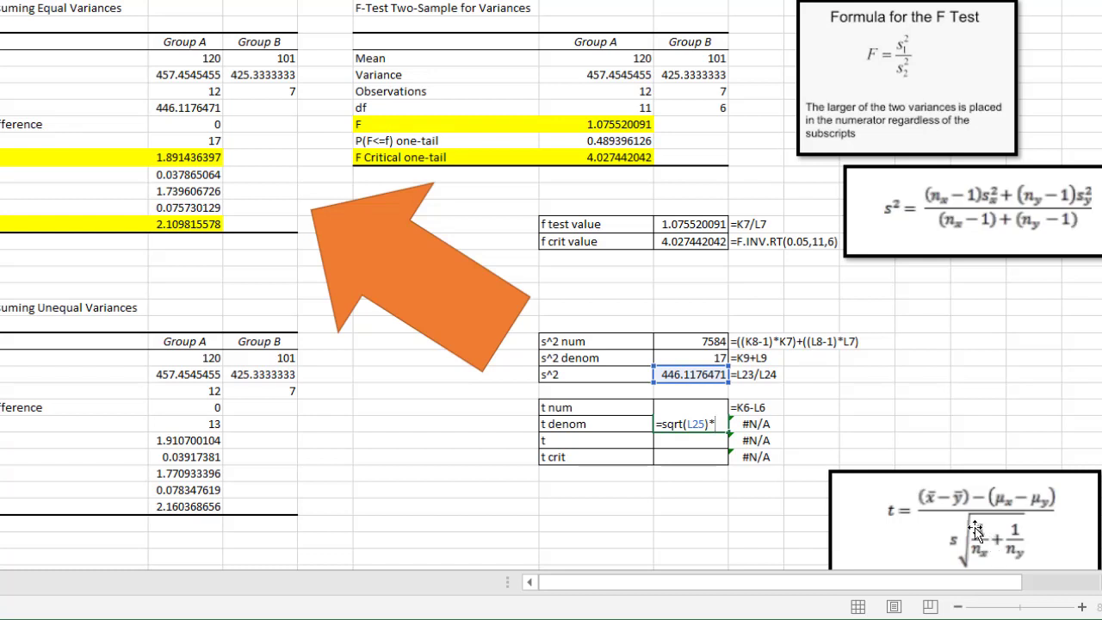
{"action": "type", "text": "sqrt"}
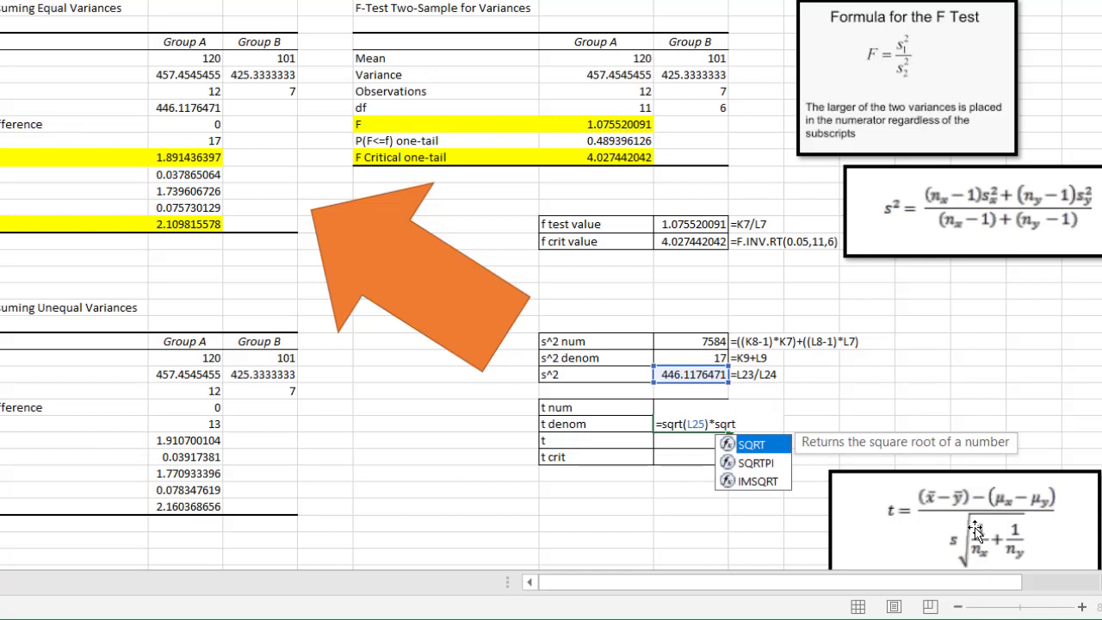
{"action": "type", "text": "((1/"}
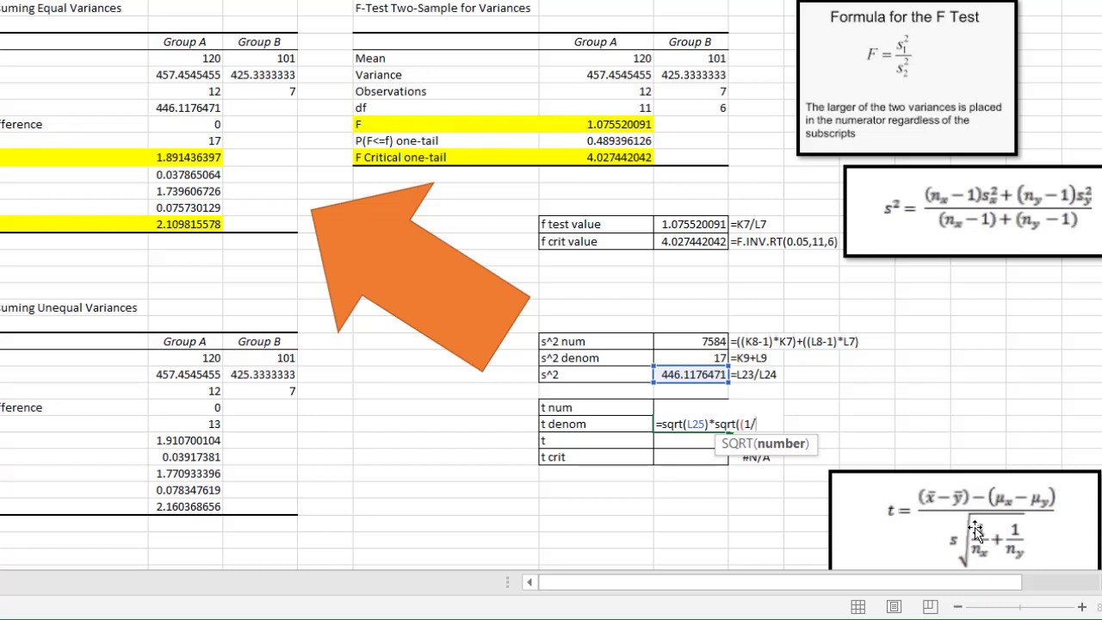
{"action": "left_click", "coordinate": [605, 90]}
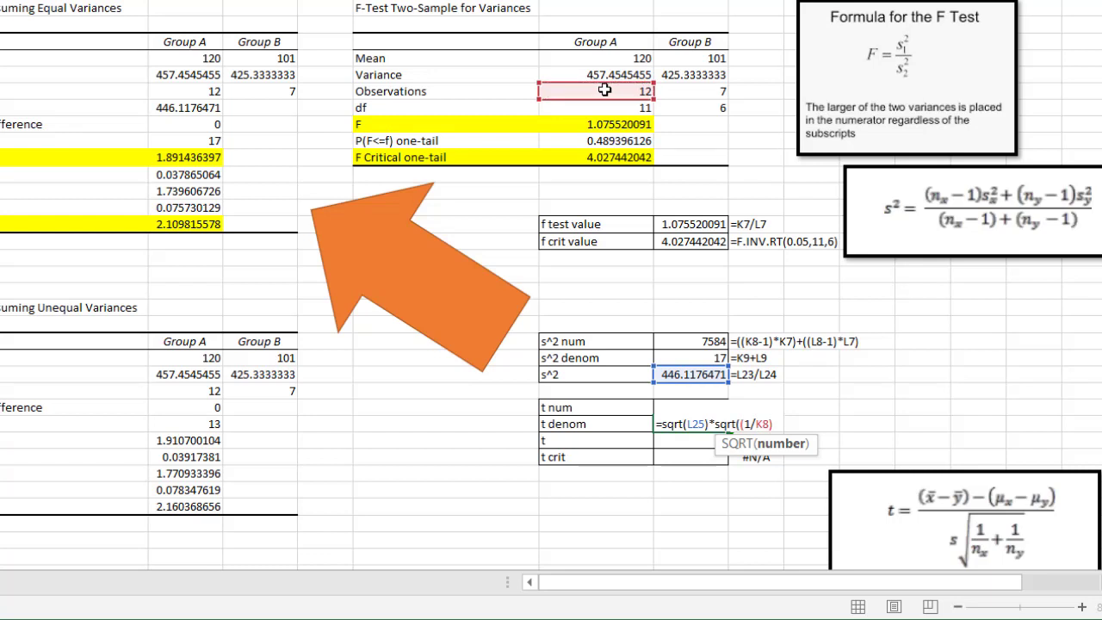
{"action": "type", "text": ")+(1/"}
{"action": "left_click", "coordinate": [686, 92]}
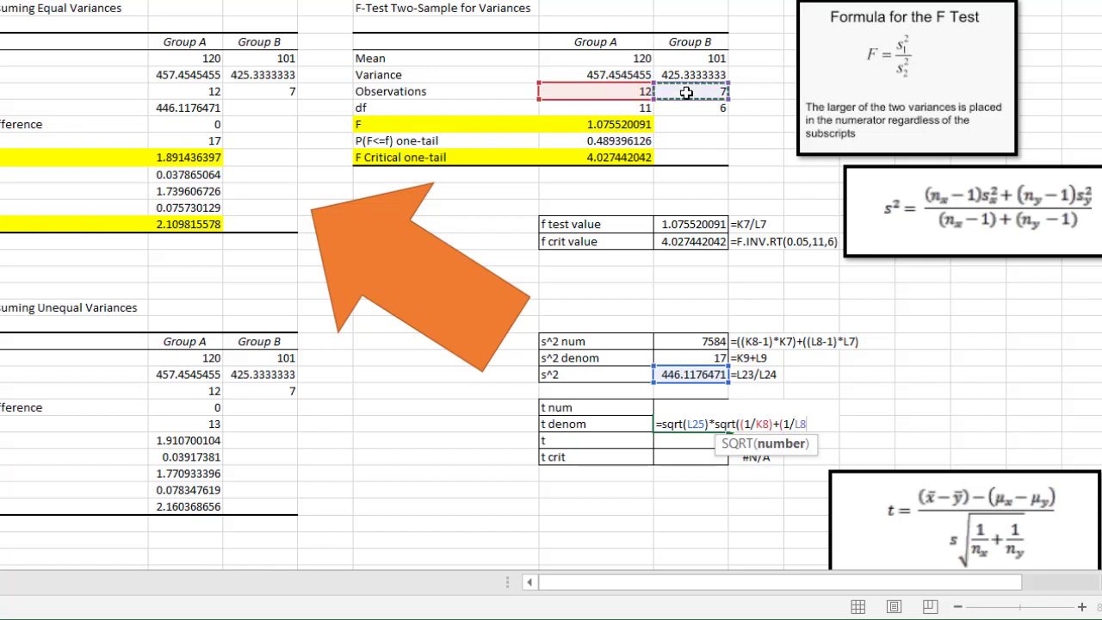
{"action": "type", "text": ")"}
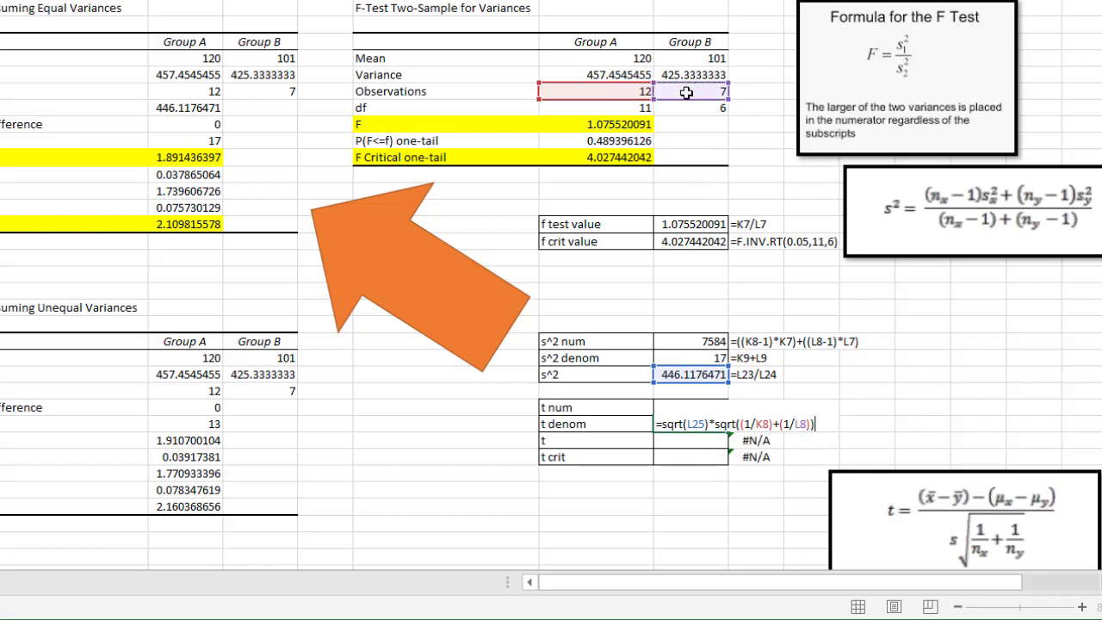
{"action": "key", "text": "Return"}
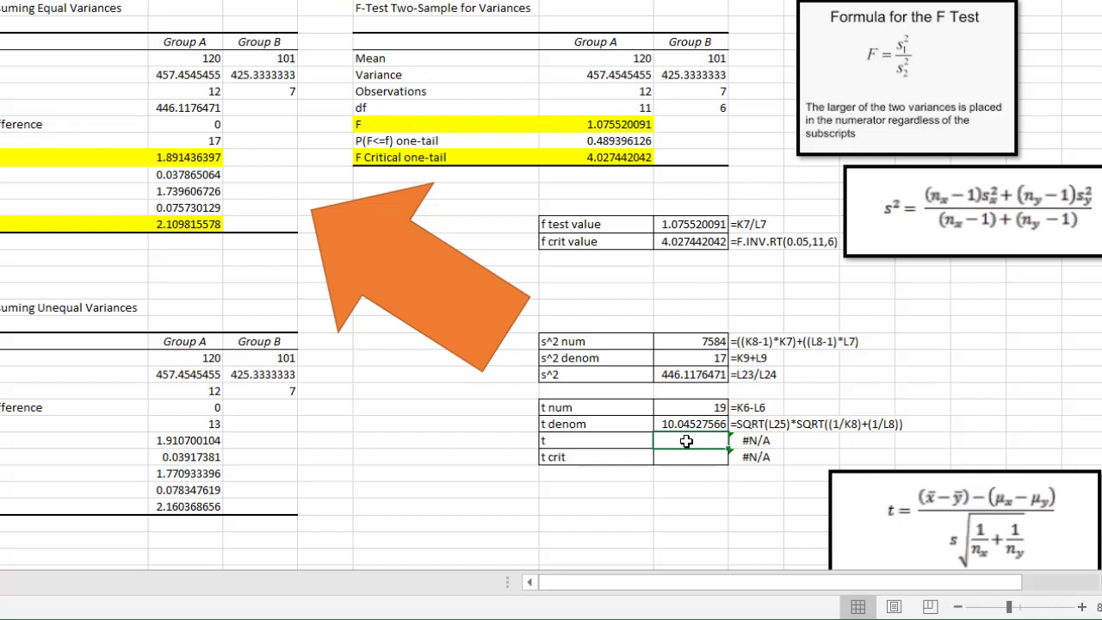
Calculate t in L29 with =L27/L28 and compare it with the t Stat of the equal-variances test
{"action": "type", "text": "="}
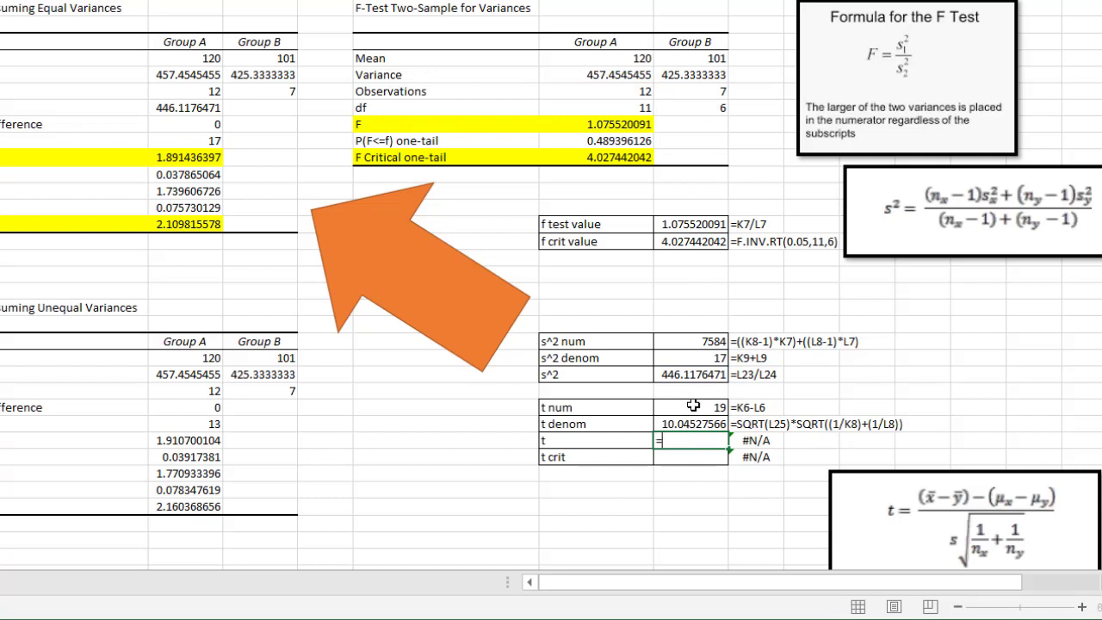
{"action": "left_click", "coordinate": [694, 404]}
{"action": "type", "text": "/"}
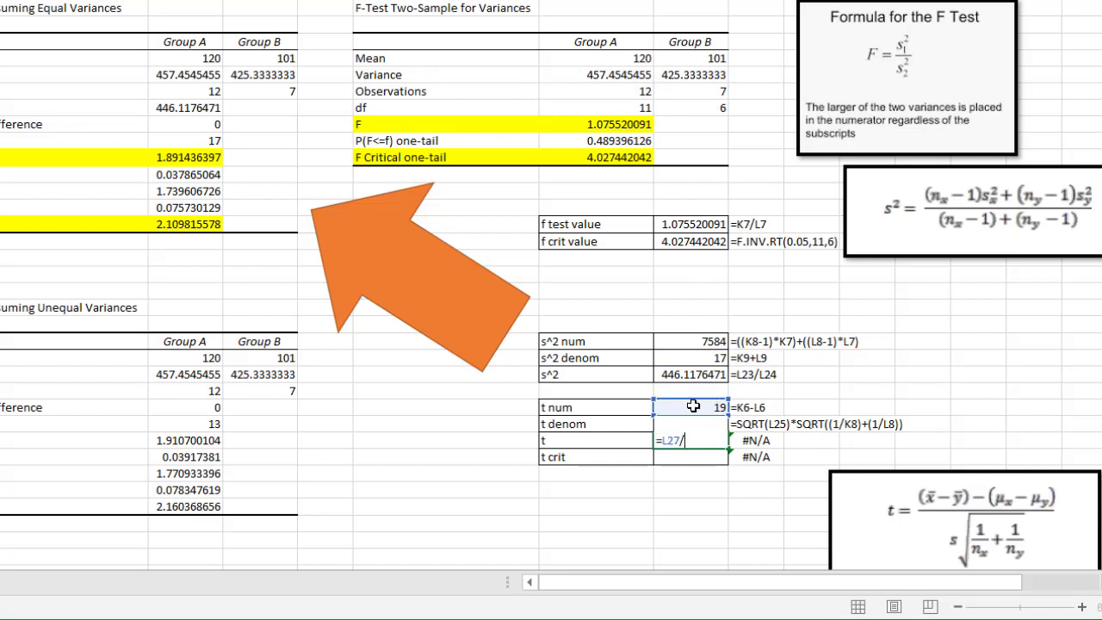
{"action": "type", "text": "l28"}
{"action": "key", "text": "Return"}
{"action": "left_click", "coordinate": [679, 441]}
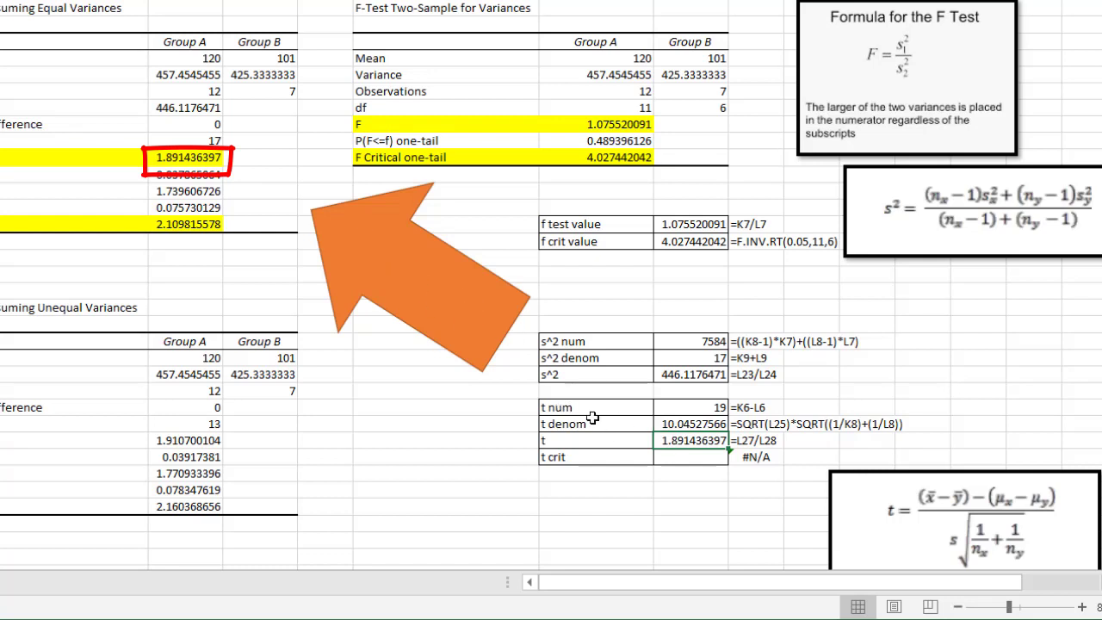
{"action": "left_click", "coordinate": [172, 161]}
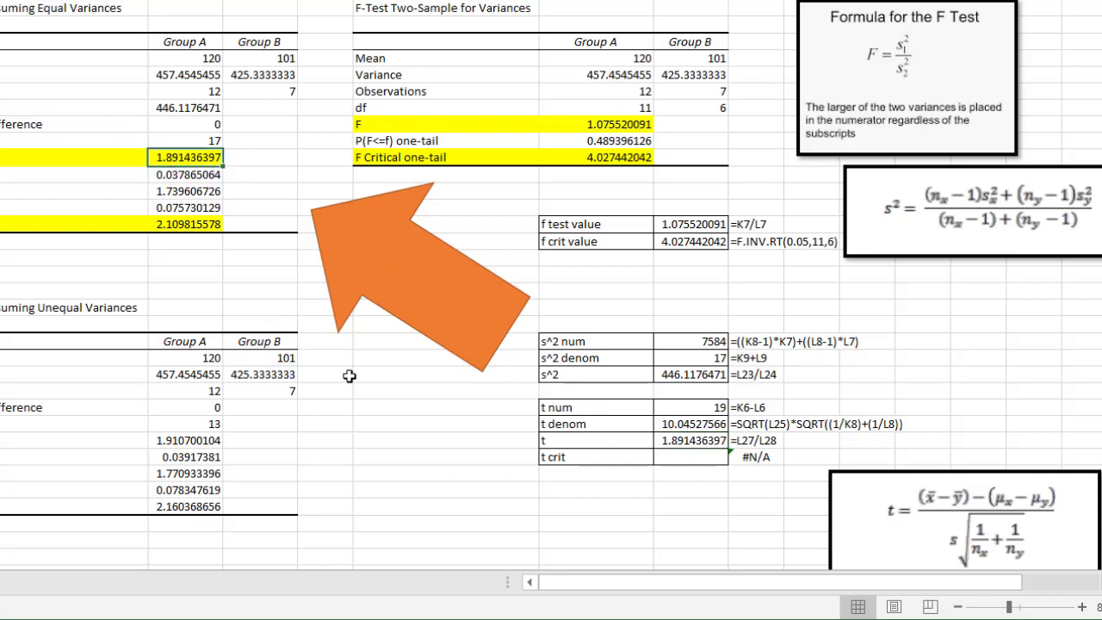
Calculate t crit in L30 with =T.INV.2T(.05,17) and compare it with the two-tail critical value of the equal-variances test
{"action": "left_click", "coordinate": [681, 456]}
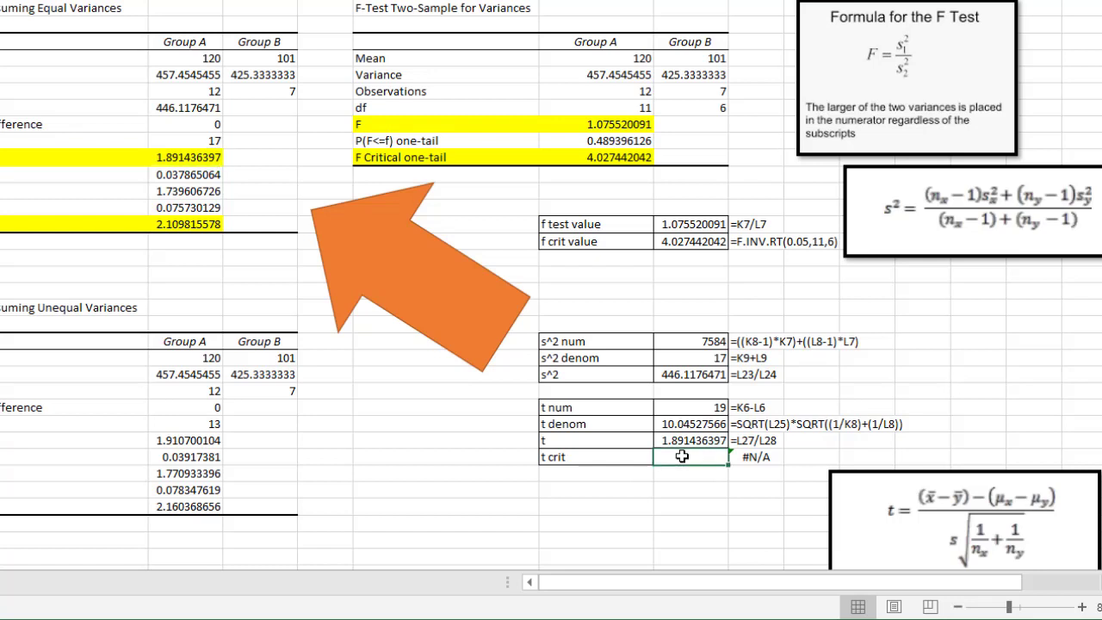
{"action": "type", "text": "=t"}
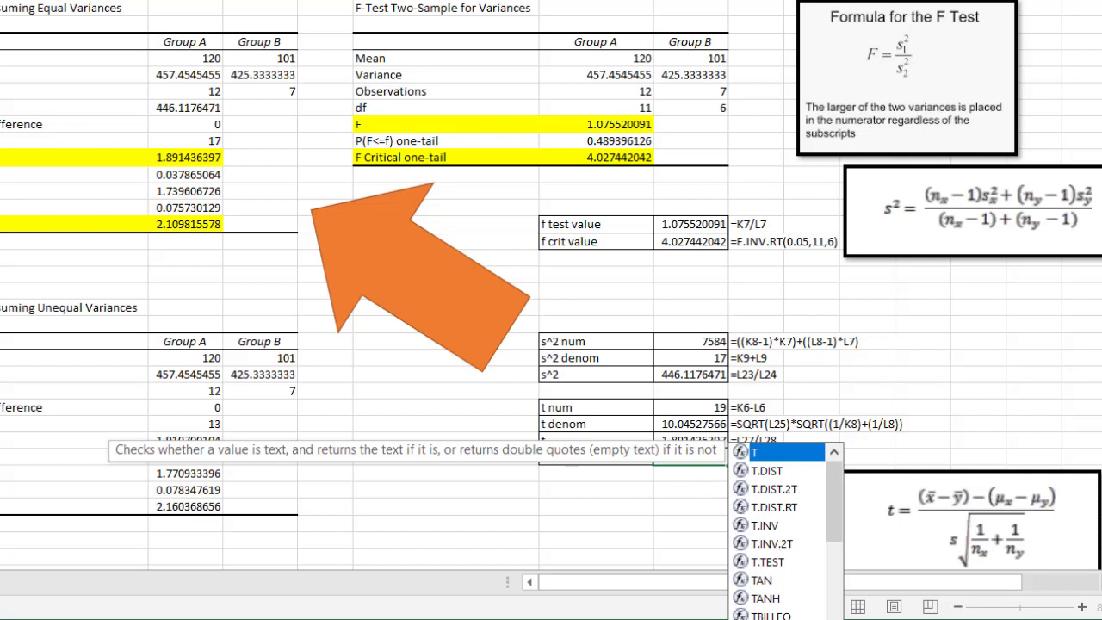
{"action": "left_click", "coordinate": [782, 546]}
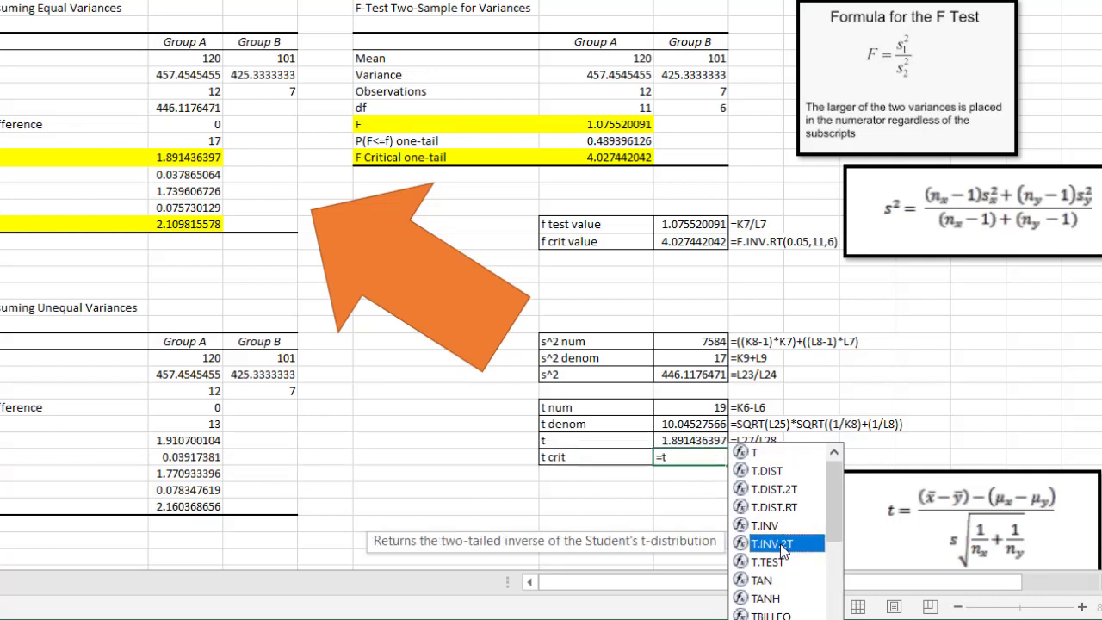
{"action": "double_click", "coordinate": [781, 545]}
{"action": "type", "text": ".INV.2T(."}
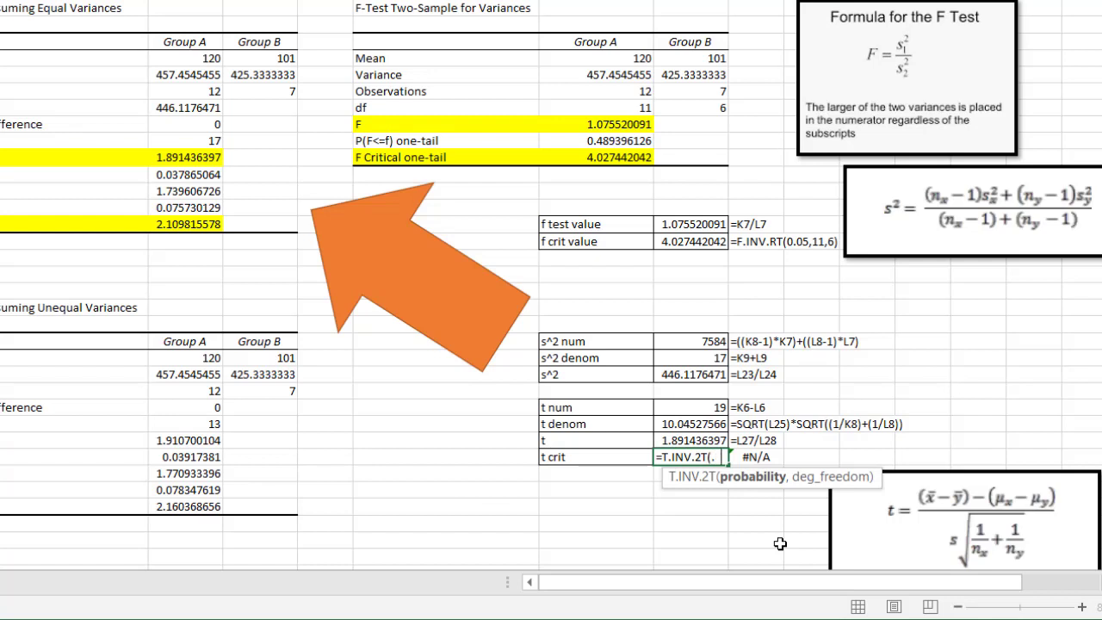
{"action": "type", "text": "05,"}
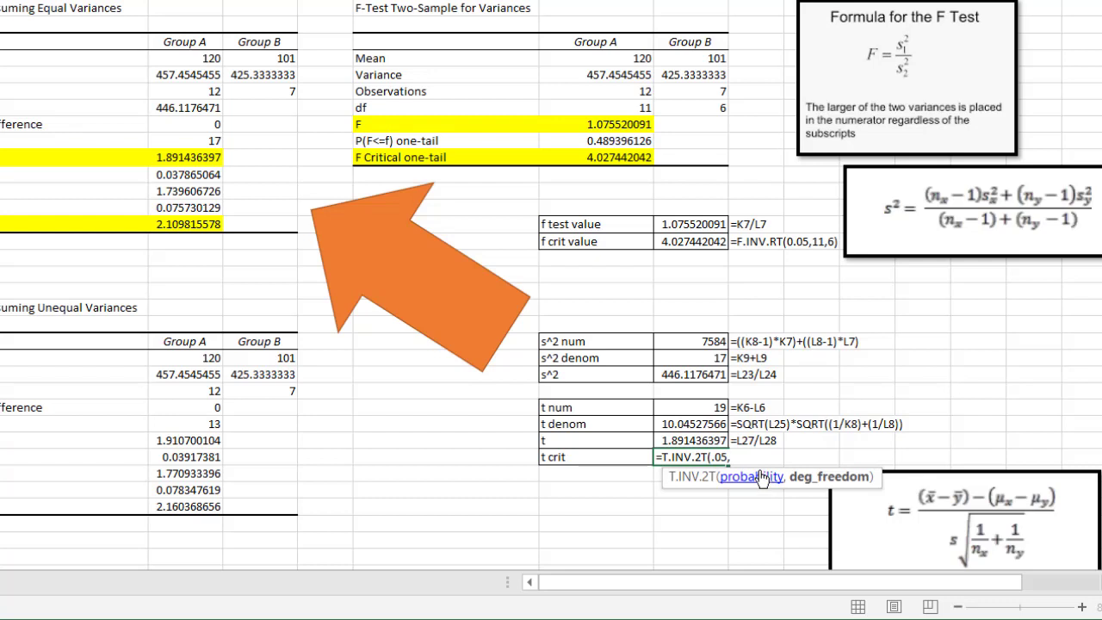
{"action": "type", "text": "17"}
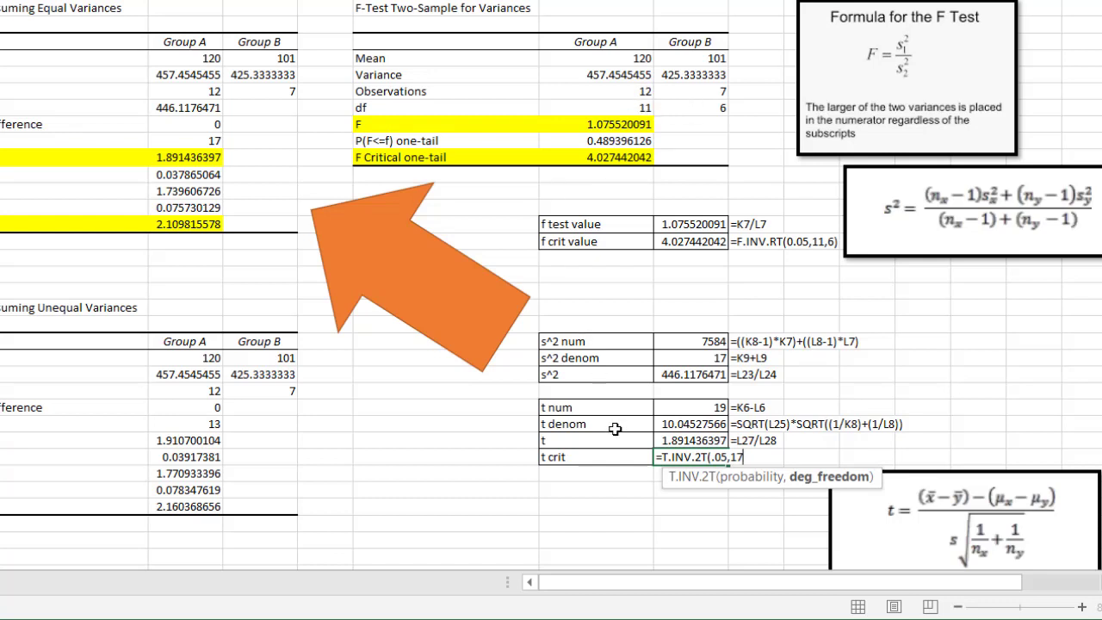
{"action": "type", "text": ")"}
{"action": "key", "text": "Return"}
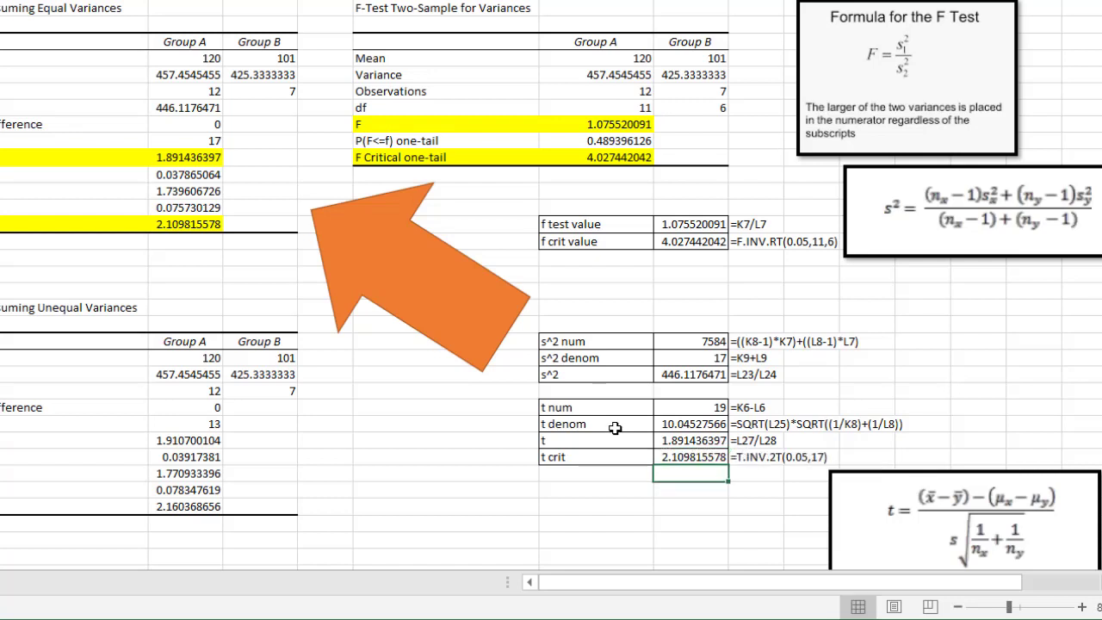
{"action": "left_click", "coordinate": [682, 458]}
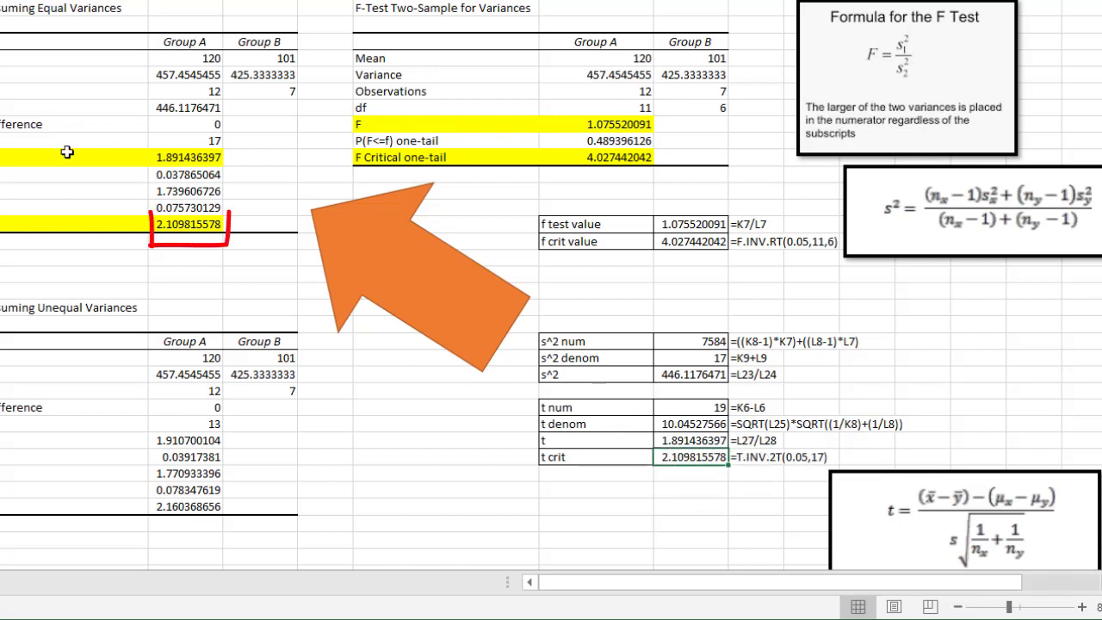
{"action": "left_click", "coordinate": [160, 225]}
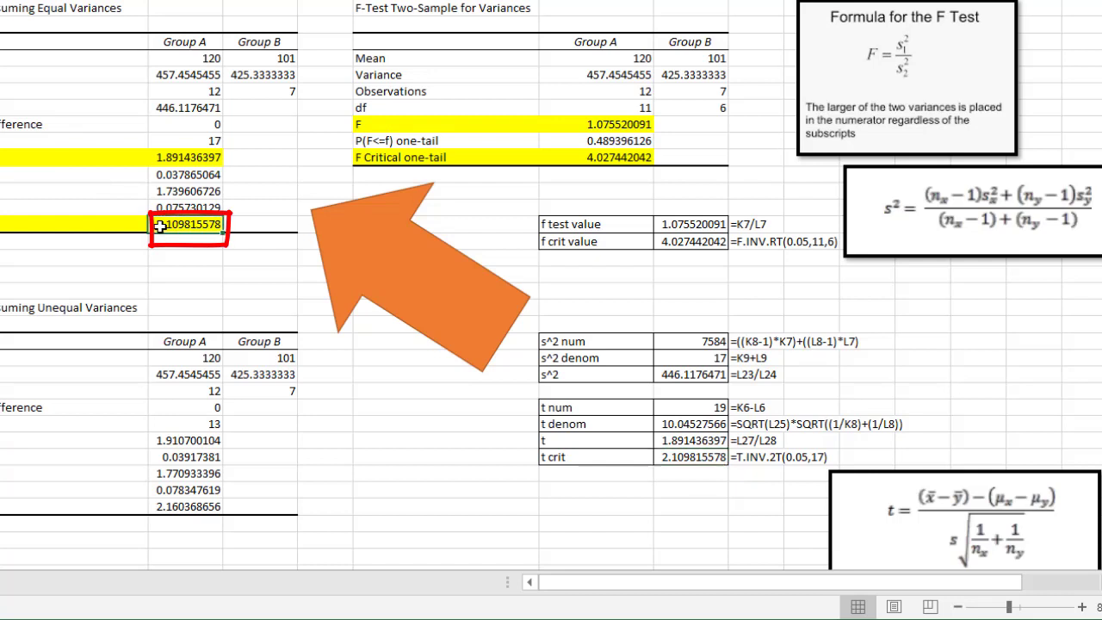
Fill the t crit and t rows, labels and values, of the manual calculation with yellow
{"action": "left_click_drag", "start_coordinate": [647, 457], "coordinate": [670, 459]}
{"action": "right_click", "coordinate": [669, 463]}
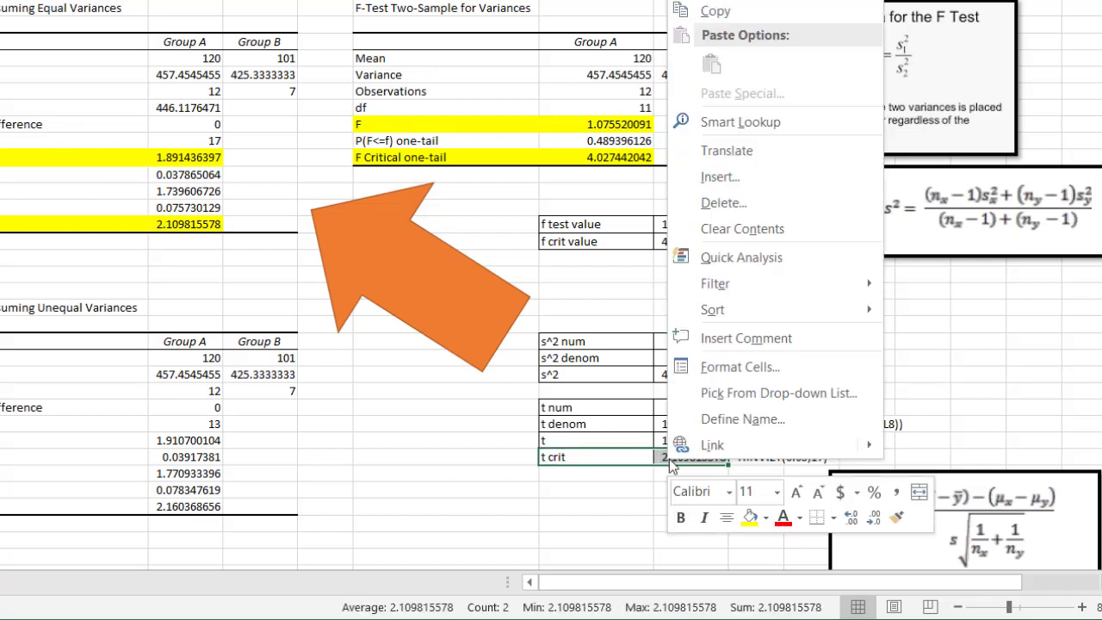
{"action": "left_click", "coordinate": [752, 517]}
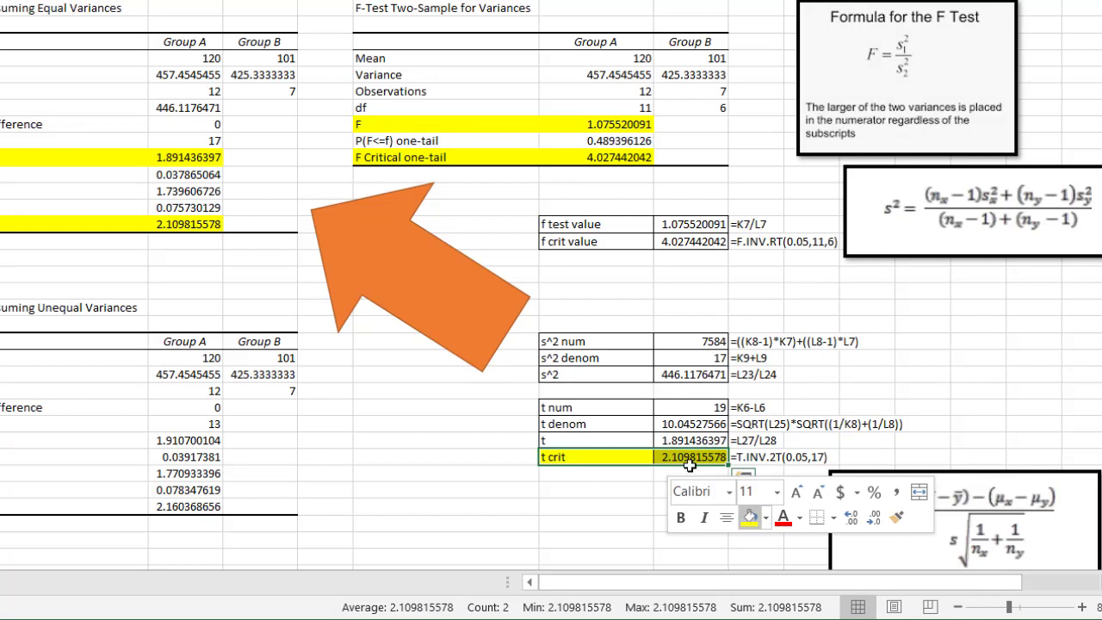
{"action": "left_click_drag", "start_coordinate": [651, 440], "coordinate": [668, 441]}
{"action": "right_click", "coordinate": [665, 441]}
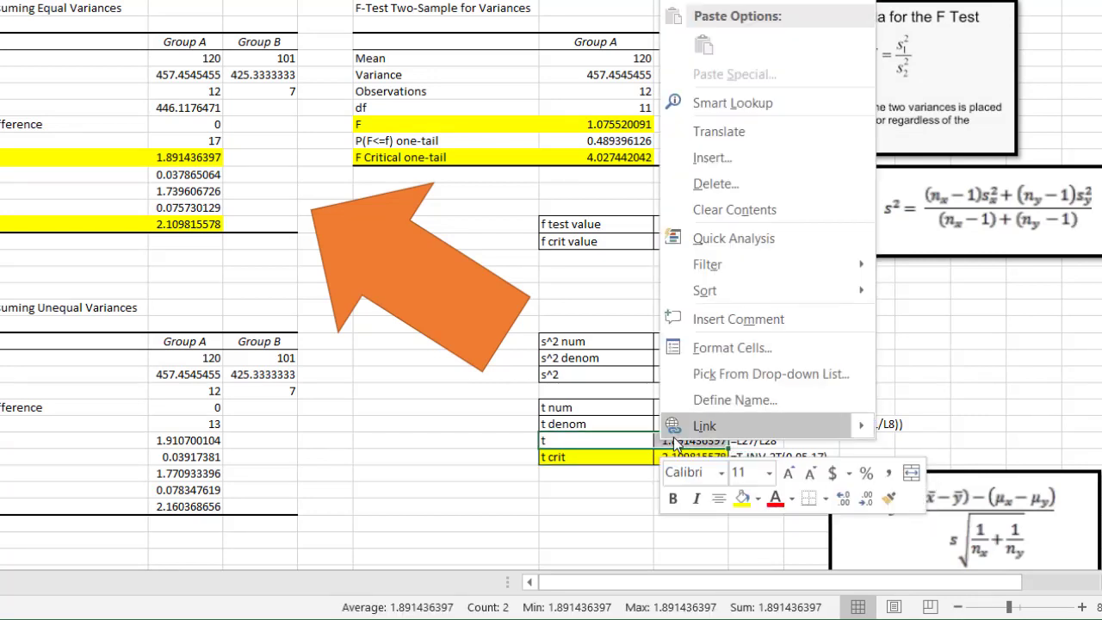
{"action": "left_click", "coordinate": [741, 497]}
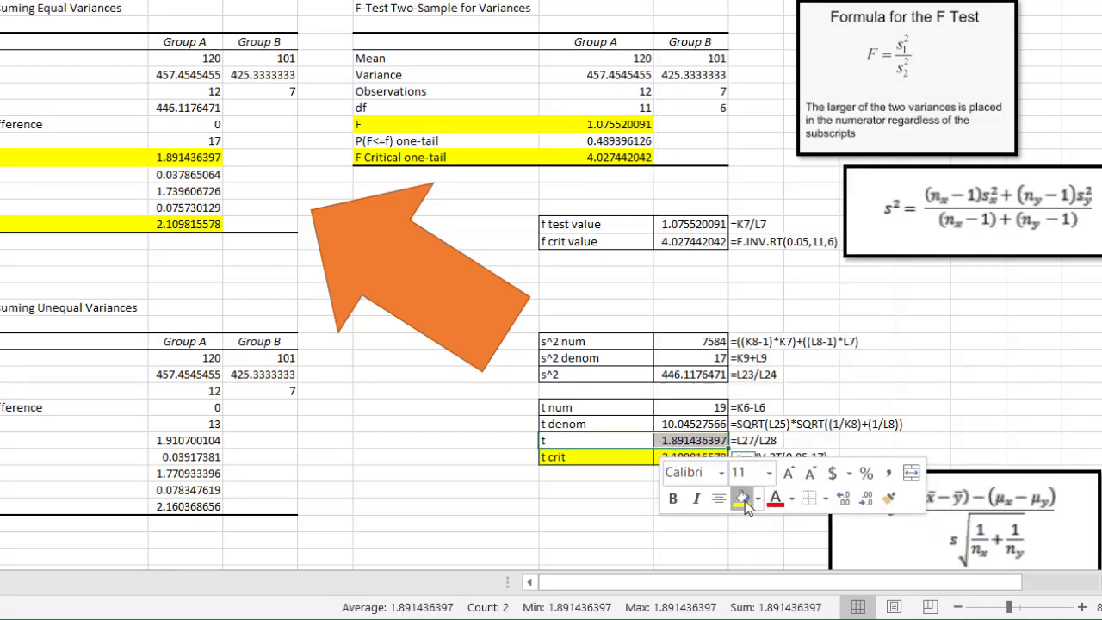
Review the manual t and t crit values, the whole manual t calculation, and the pooled-variance and t formula pictures
{"action": "left_click", "coordinate": [612, 503]}
{"action": "left_click_drag", "start_coordinate": [671, 441], "coordinate": [676, 457]}
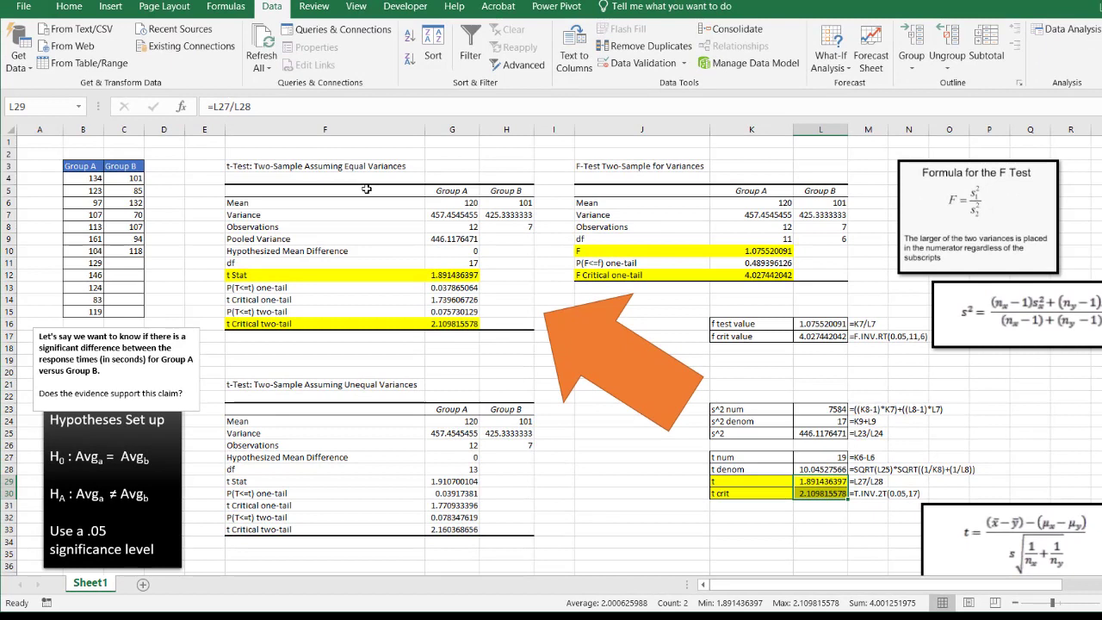
{"action": "left_click", "coordinate": [366, 188]}
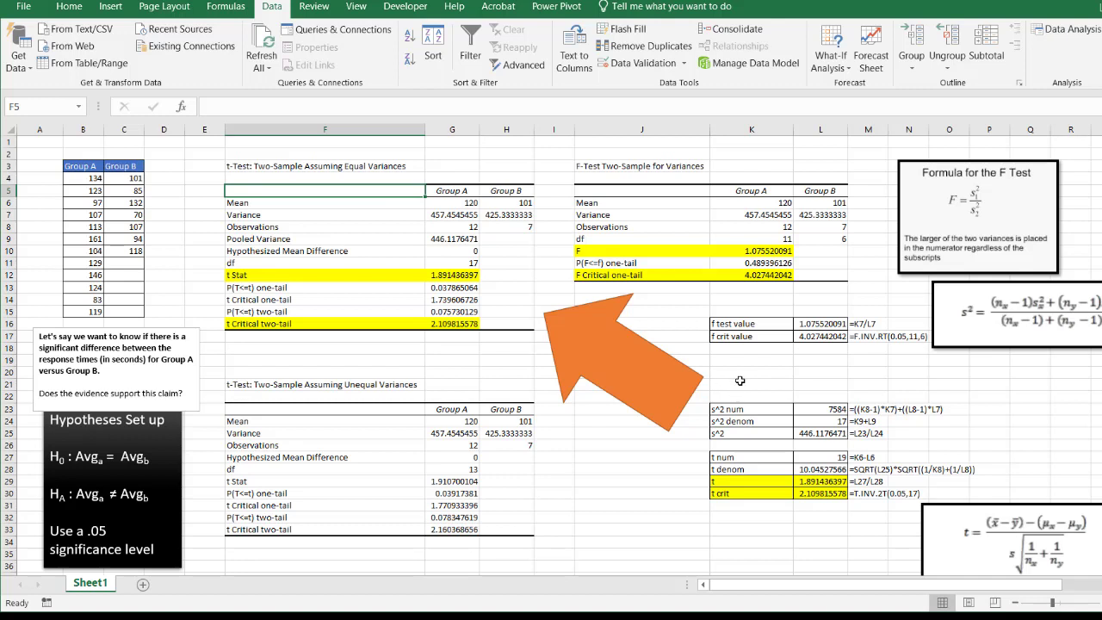
{"action": "left_click_drag", "start_coordinate": [742, 383], "coordinate": [931, 519]}
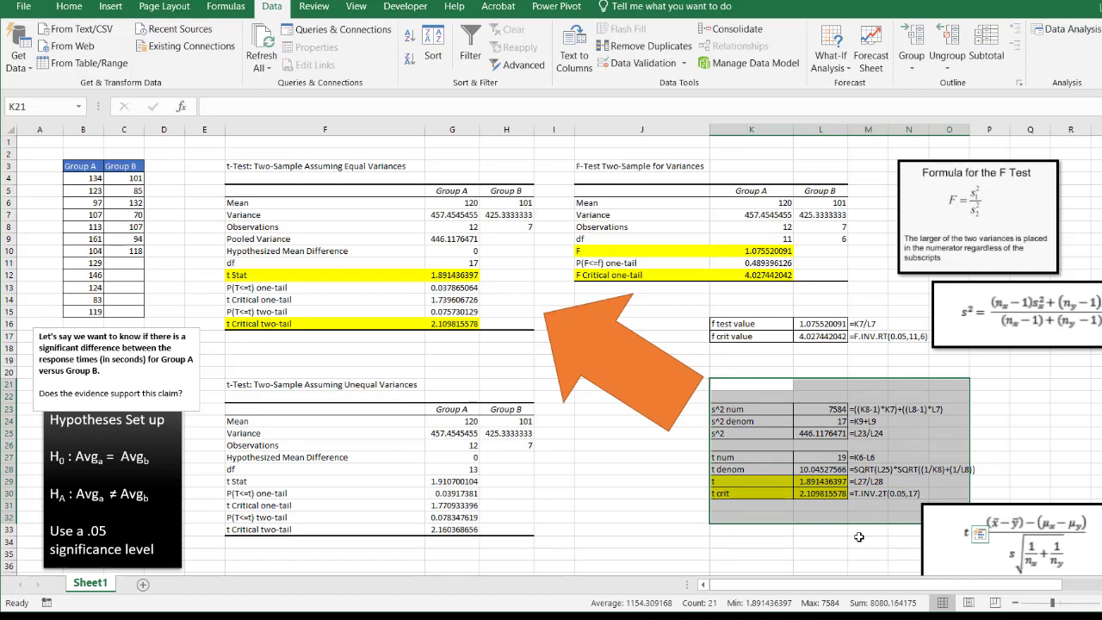
{"action": "left_click", "coordinate": [979, 341]}
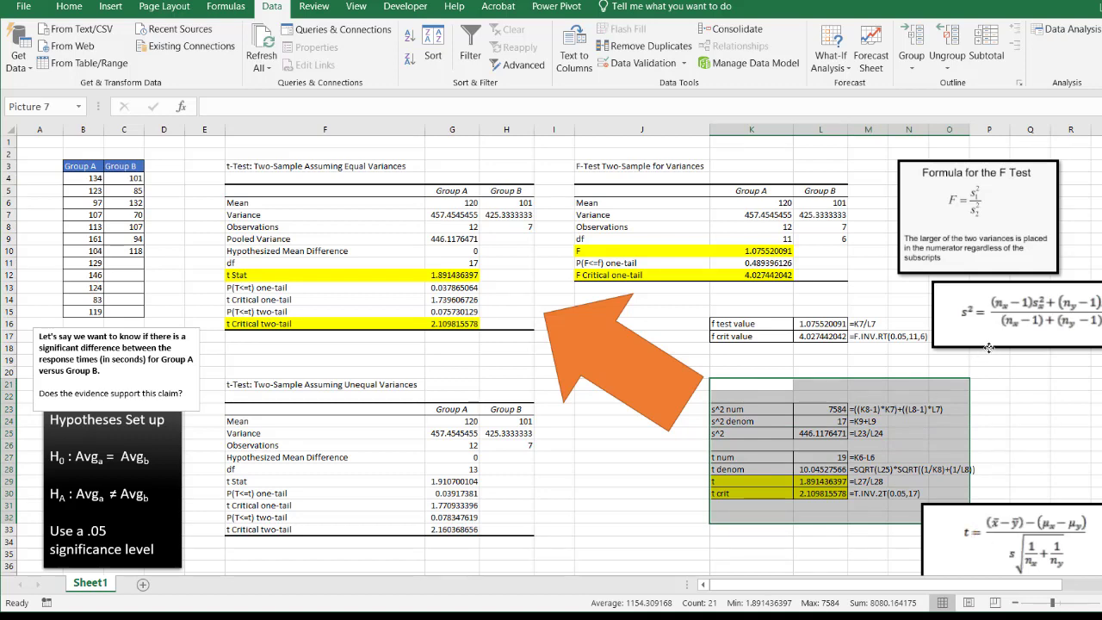
{"action": "left_click", "coordinate": [978, 508]}
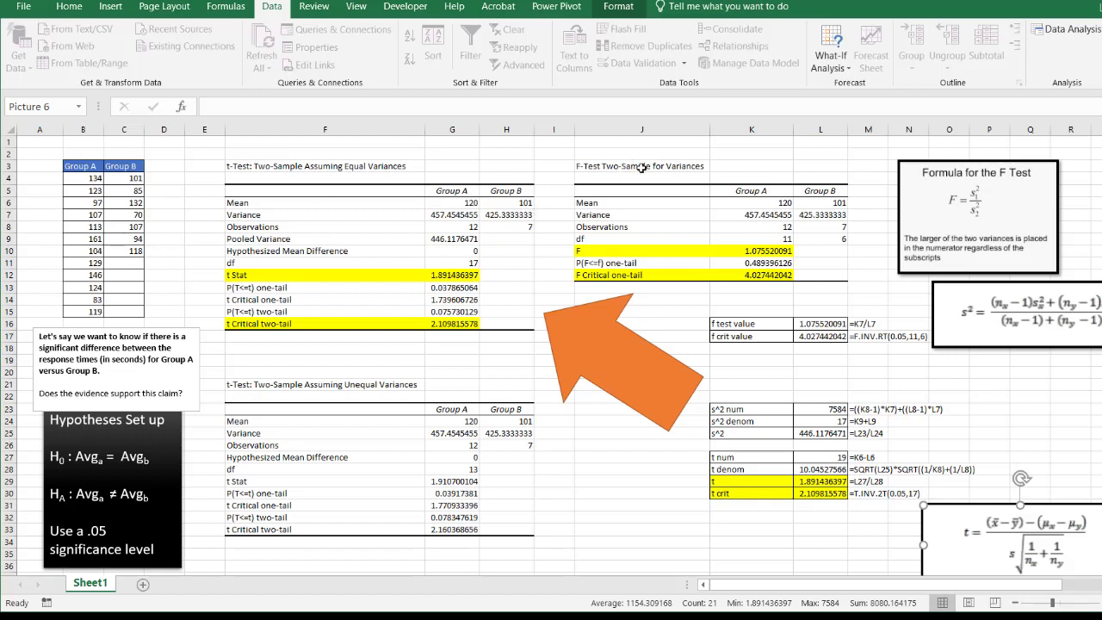
Review the equal- and unequal-variances t-test outputs, then the F-test output with its manual f test and f crit calculations
{"action": "left_click", "coordinate": [368, 167]}
{"action": "left_click", "coordinate": [368, 384]}
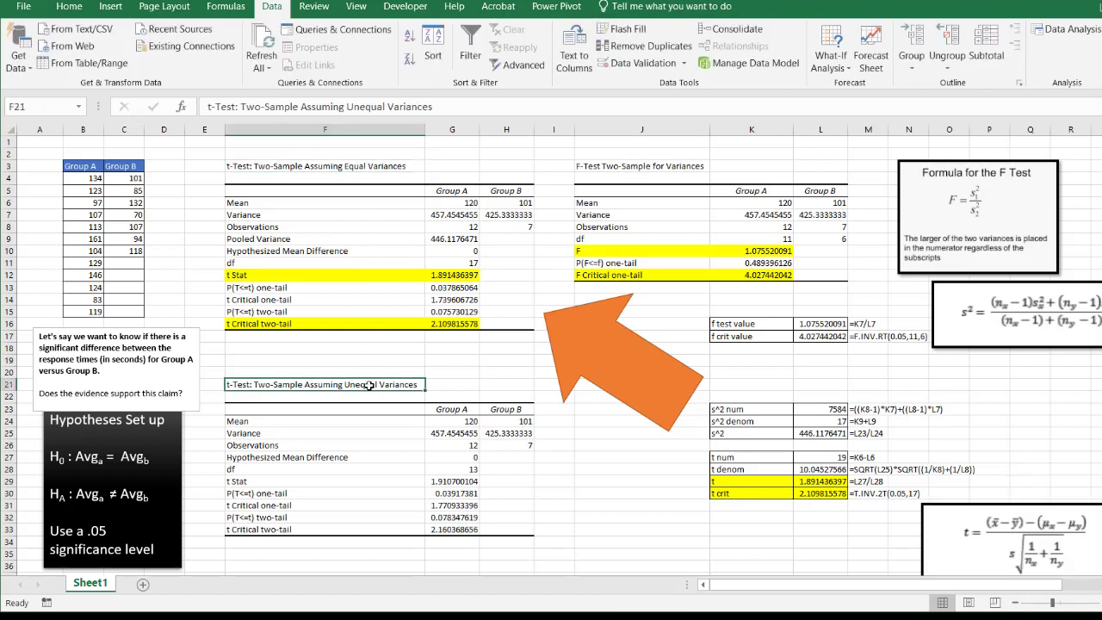
{"action": "left_click", "coordinate": [629, 166]}
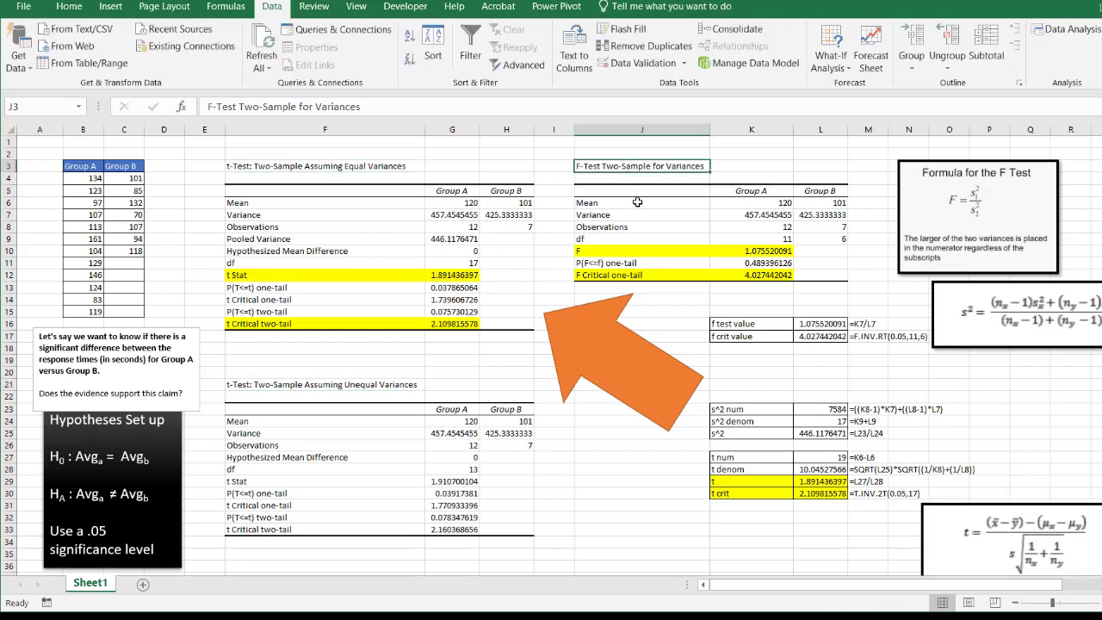
{"action": "left_click_drag", "start_coordinate": [734, 303], "coordinate": [873, 359]}
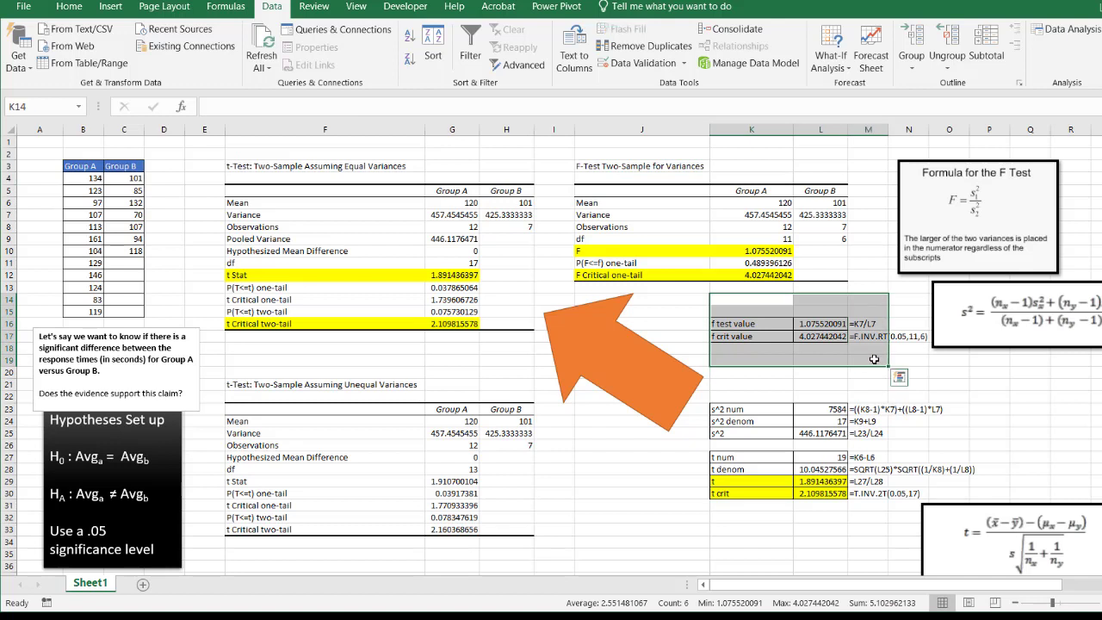
{"action": "left_click", "coordinate": [777, 357]}
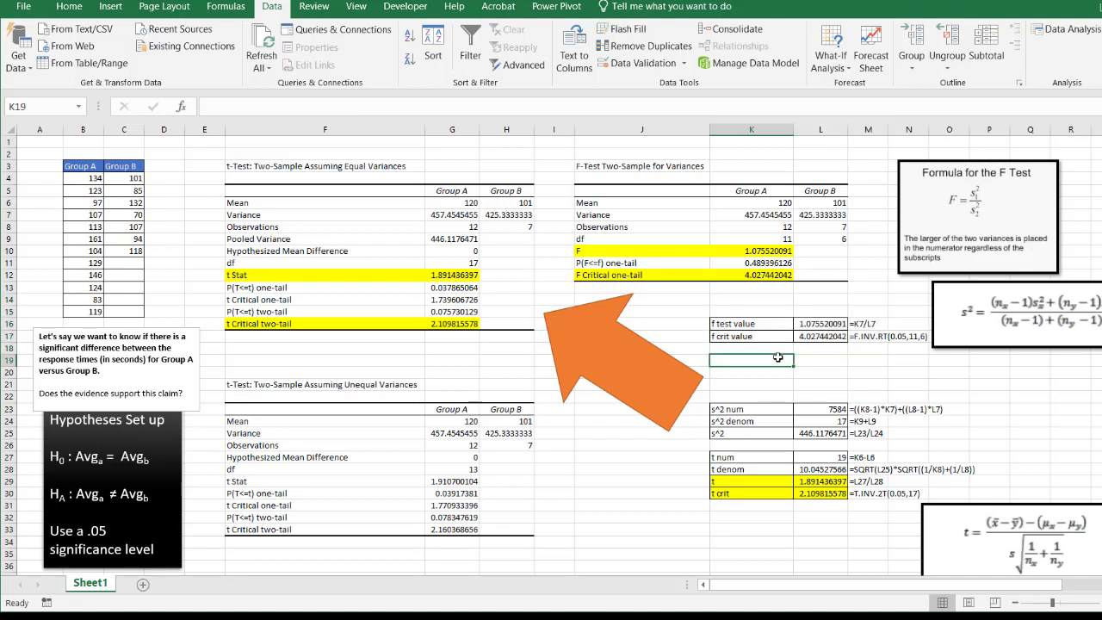